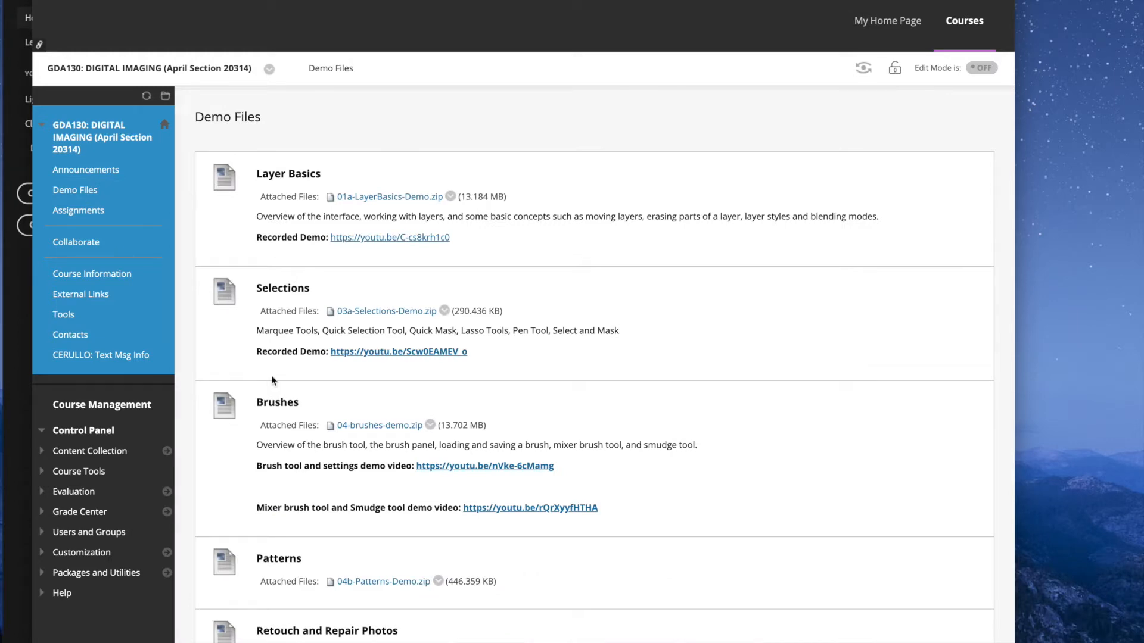
# Download 05-RetouchRepair-demo.zip from the Retouch and Repair Photos entry and save it to the Desktop
pyautogui.scroll(-5, 612, 531)
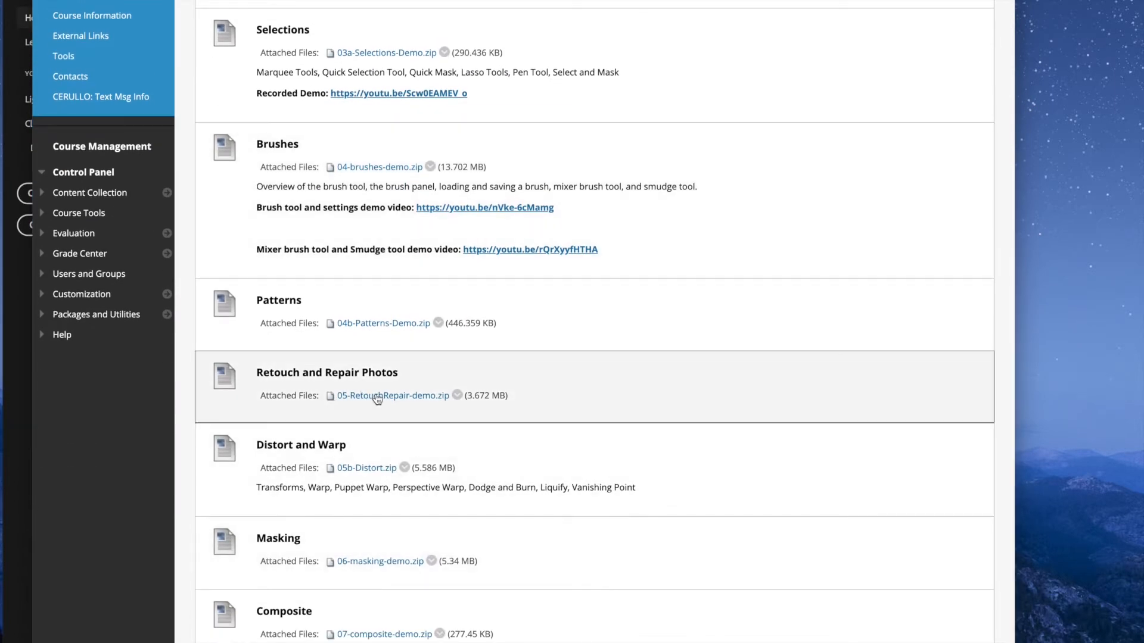
pyautogui.rightClick(376, 395)
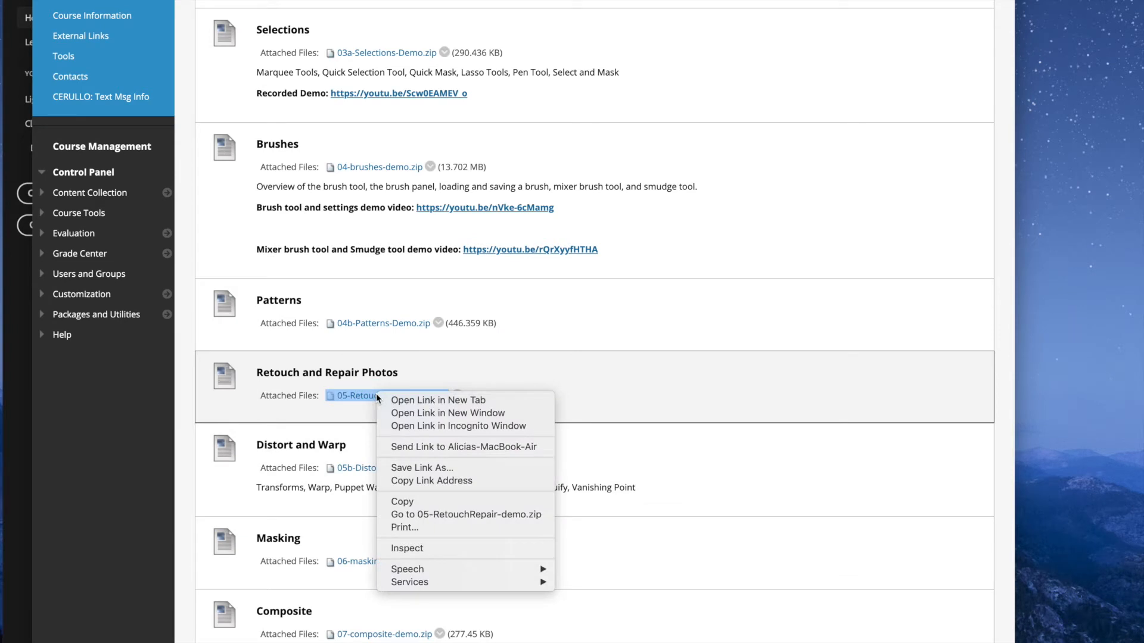
pyautogui.click(403, 469)
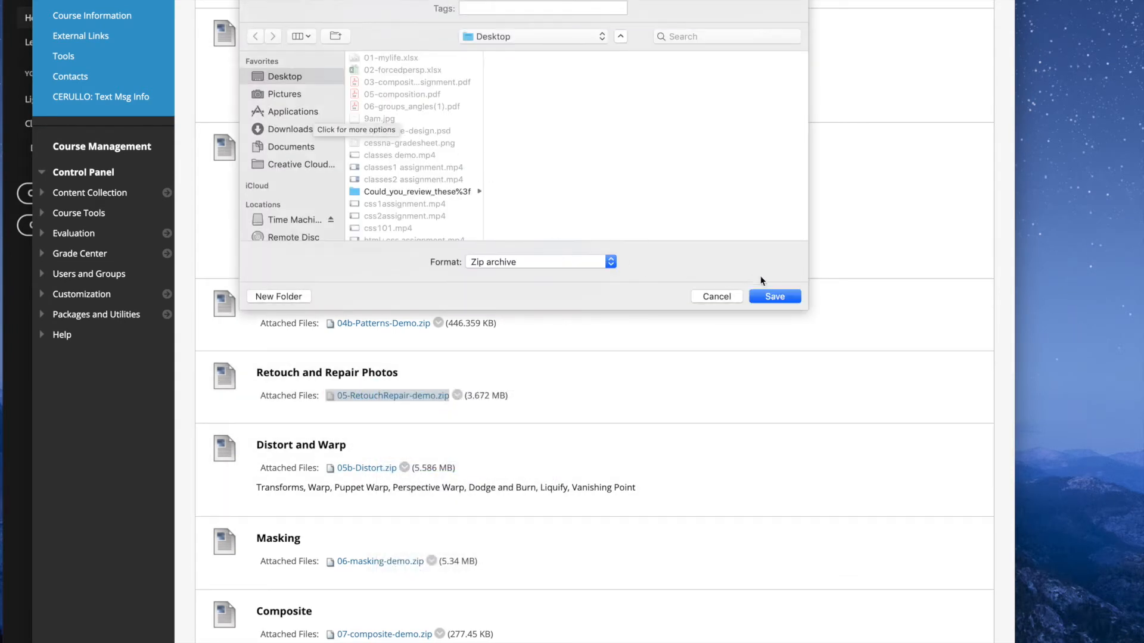
pyautogui.click(776, 297)
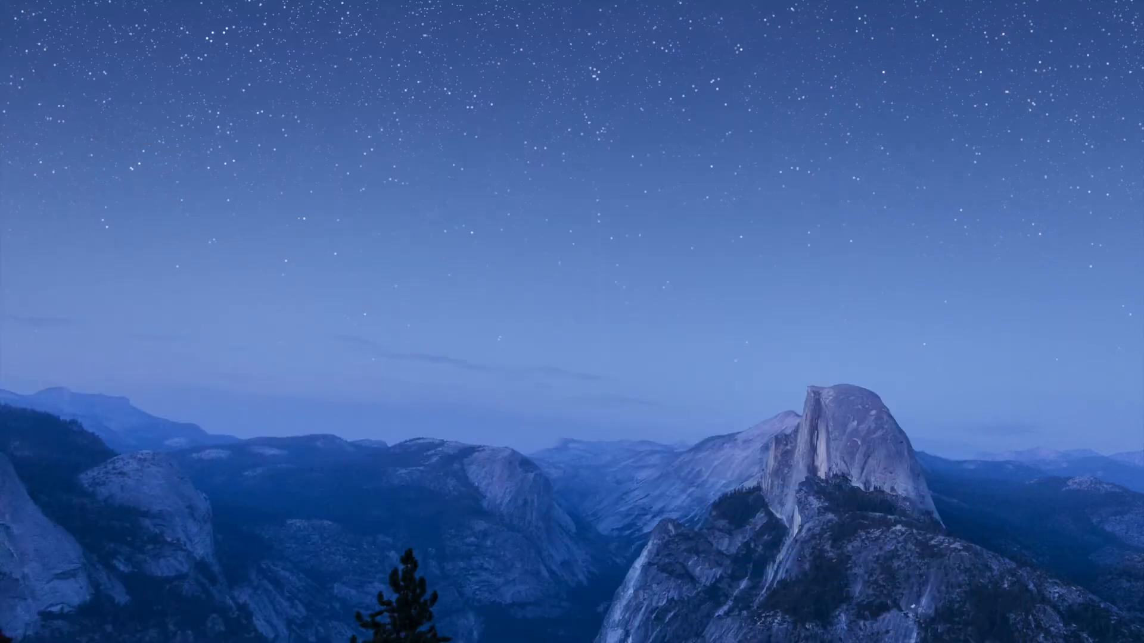
# Extract the downloaded 05-RetouchRepair-demo.zip on the desktop and move the zip archive to the trash
pyautogui.moveTo(775, 147); pyautogui.dragTo(736, 131)
pyautogui.doubleClick(737, 130)
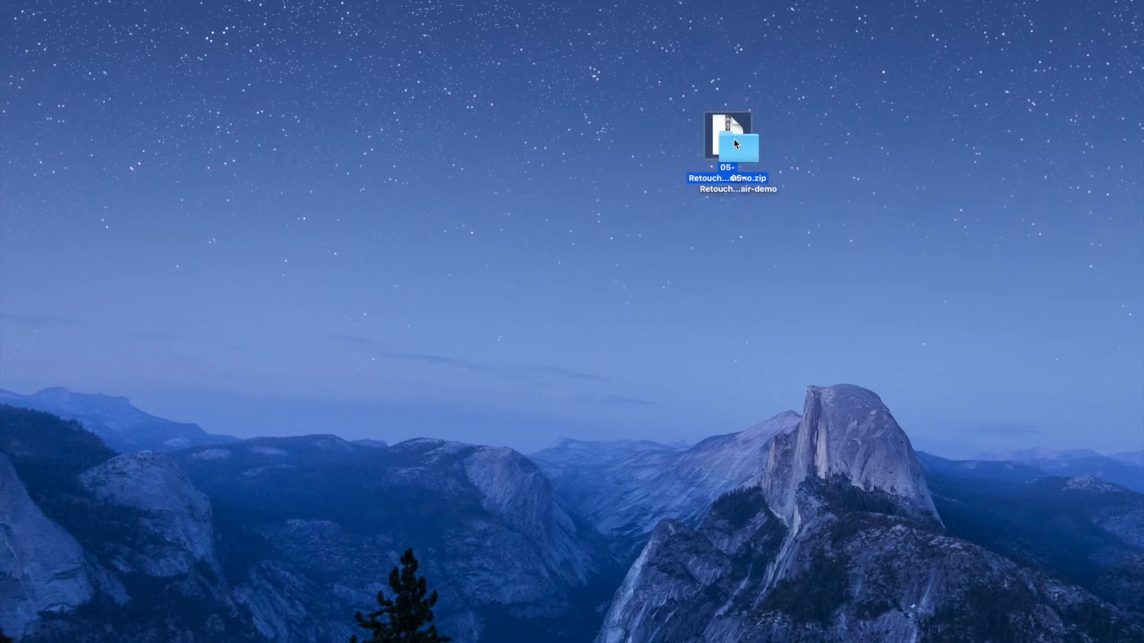
pyautogui.rightClick(732, 142)
pyautogui.click(753, 186)
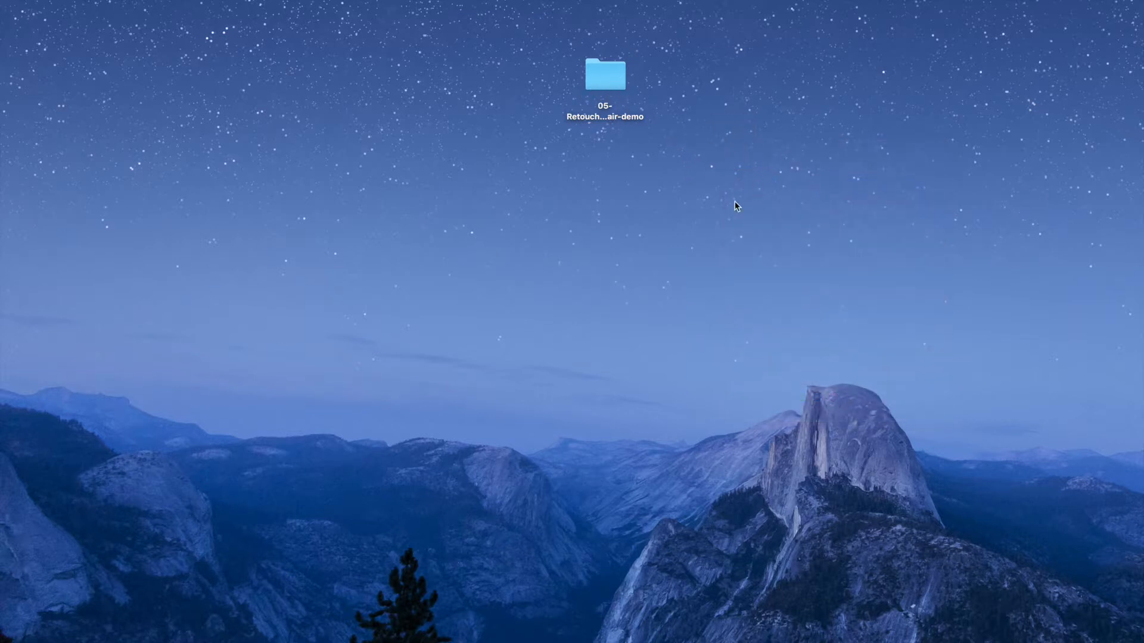
# Open Construction_001.jpg, retouchRepair_rotate.jpg and sky.jpg from the 05-RetouchRepair-demo folder in Photoshop and widen its window
pyautogui.doubleClick(605, 76)
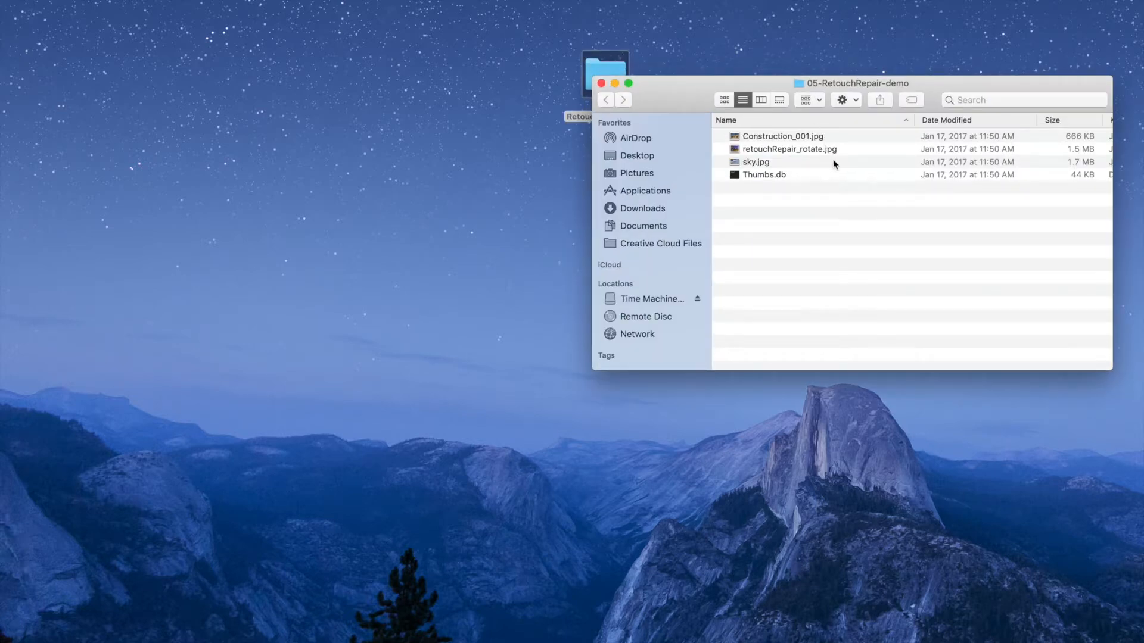
pyautogui.moveTo(832, 162); pyautogui.dragTo(831, 136)
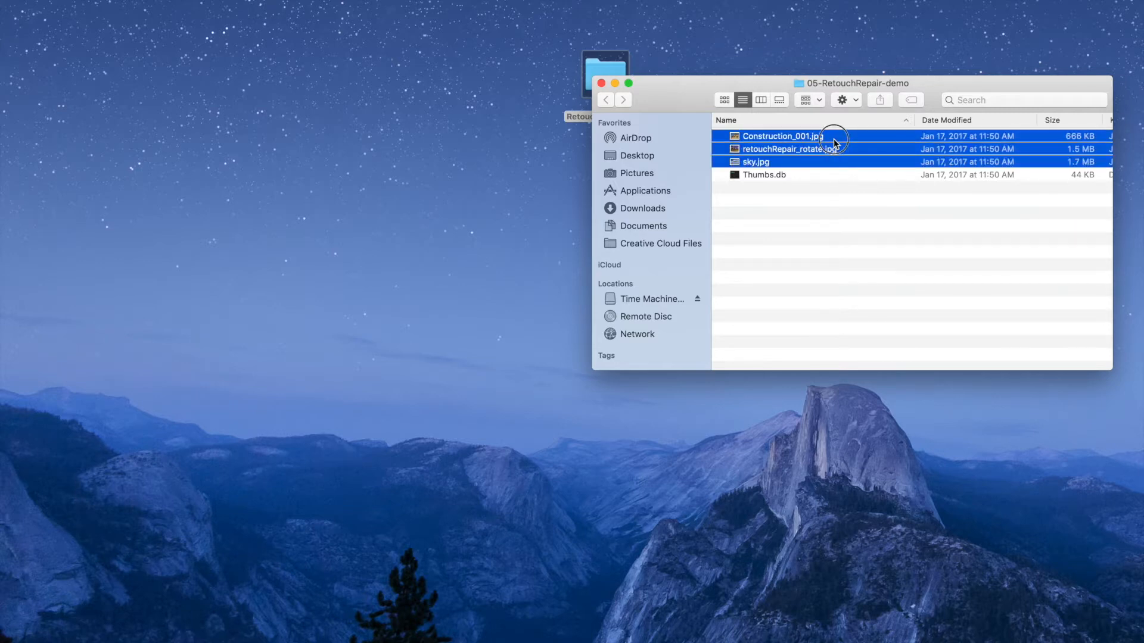
pyautogui.rightClick(813, 136)
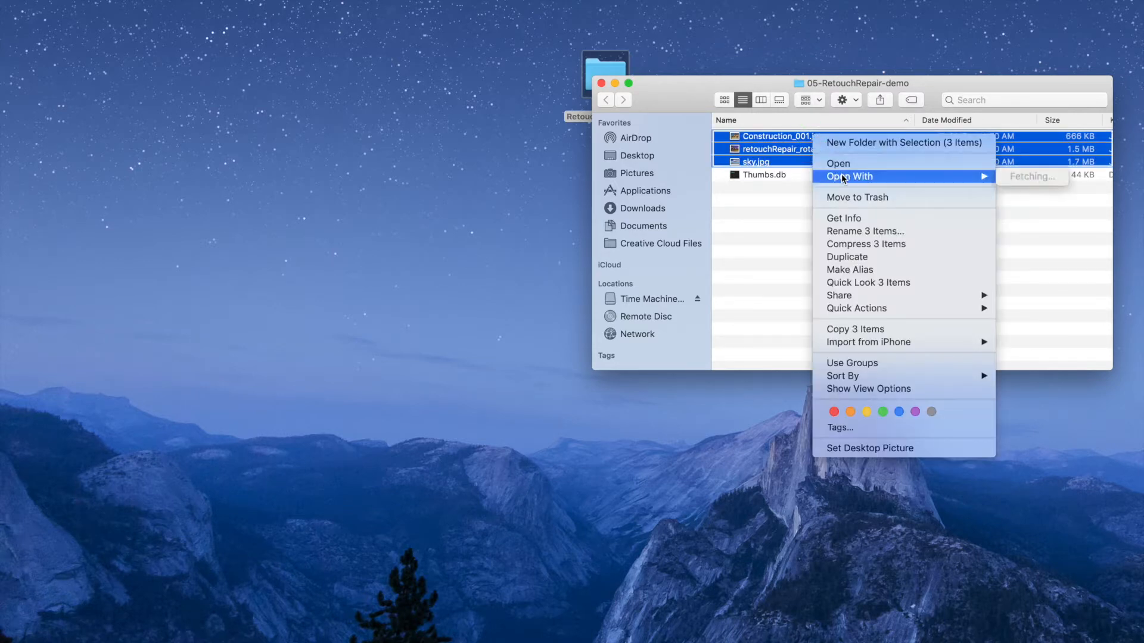
pyautogui.moveTo(858, 178)
pyautogui.click(1026, 213)
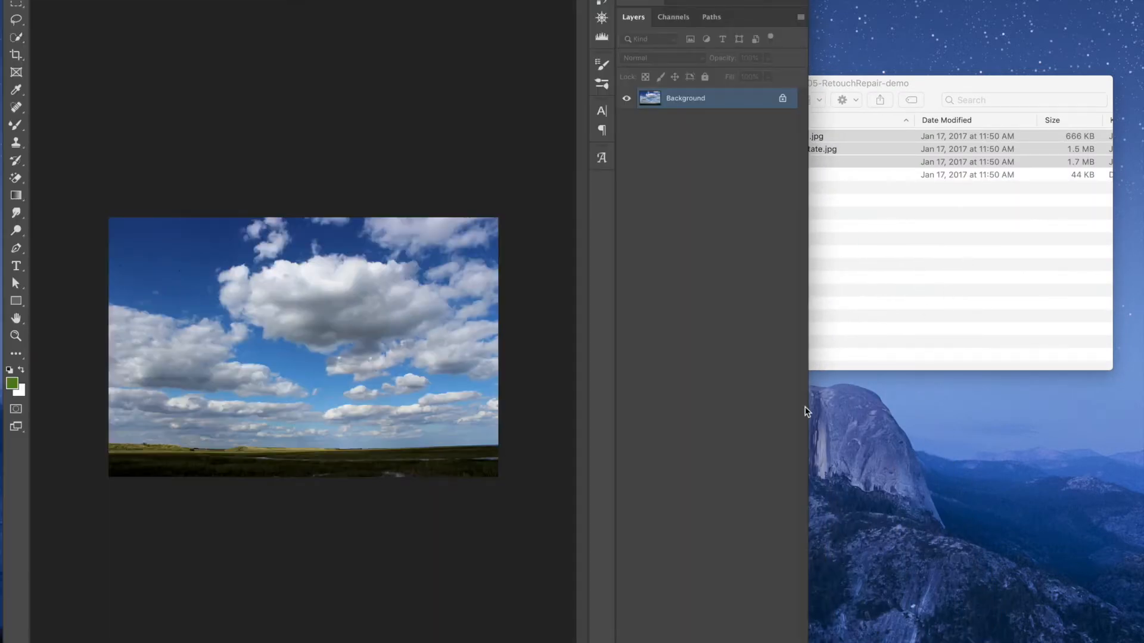
pyautogui.moveTo(807, 406); pyautogui.dragTo(1138, 398)
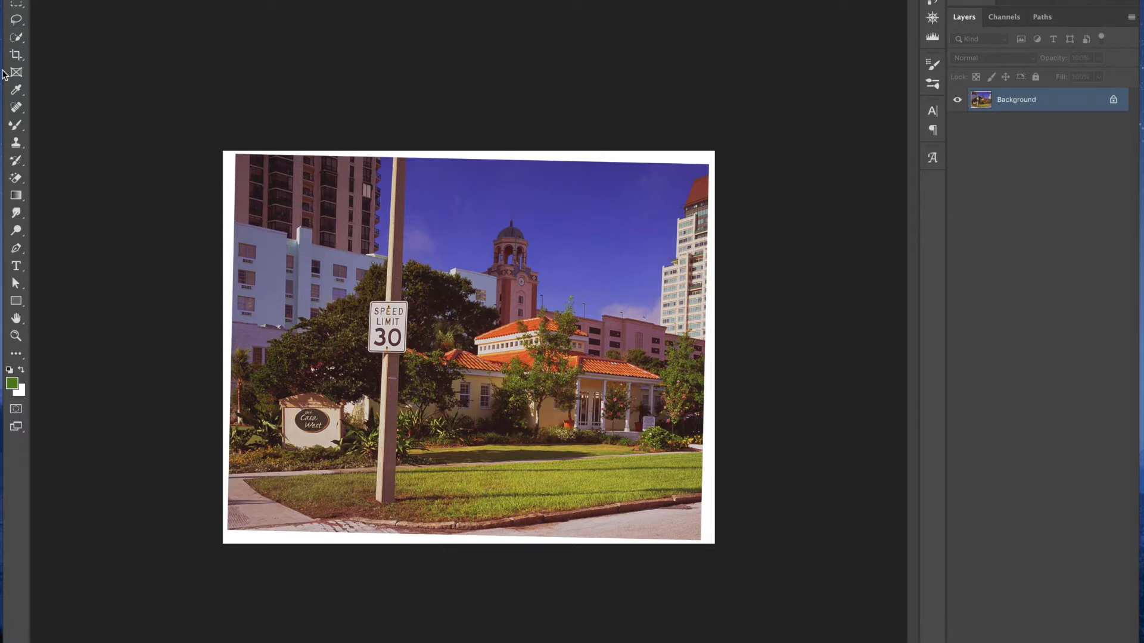
# Set up a crop on the speed-limit street photo, pulling the frame edges inside the white border and repositioning the image within it
pyautogui.click(16, 56)
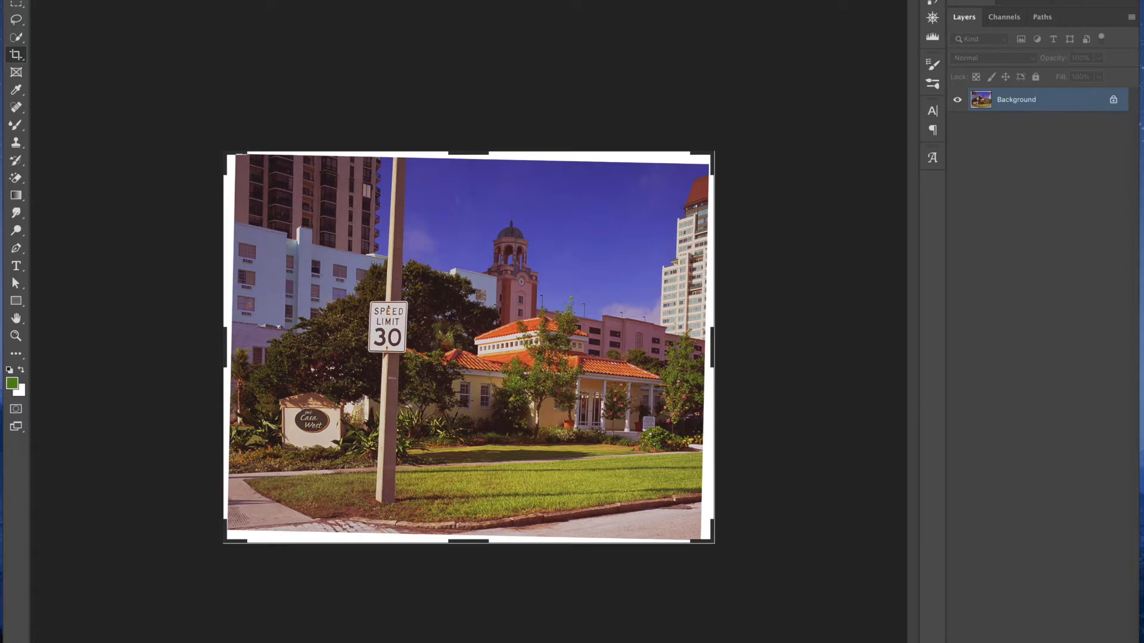
pyautogui.click(119, 1)
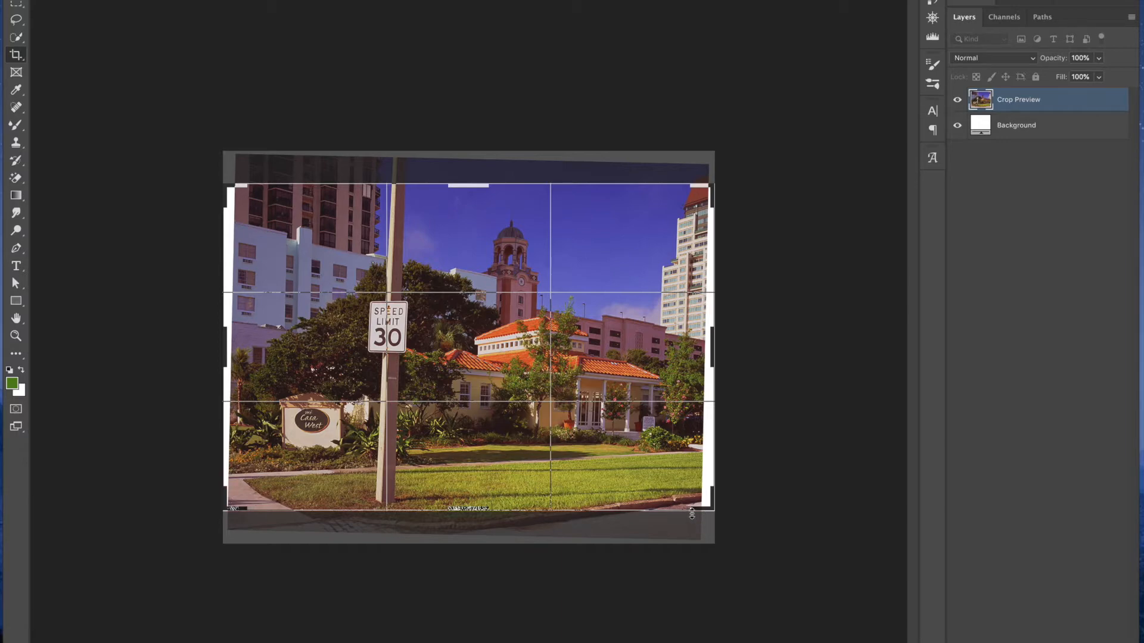
pyautogui.moveTo(468, 511); pyautogui.dragTo(468, 507)
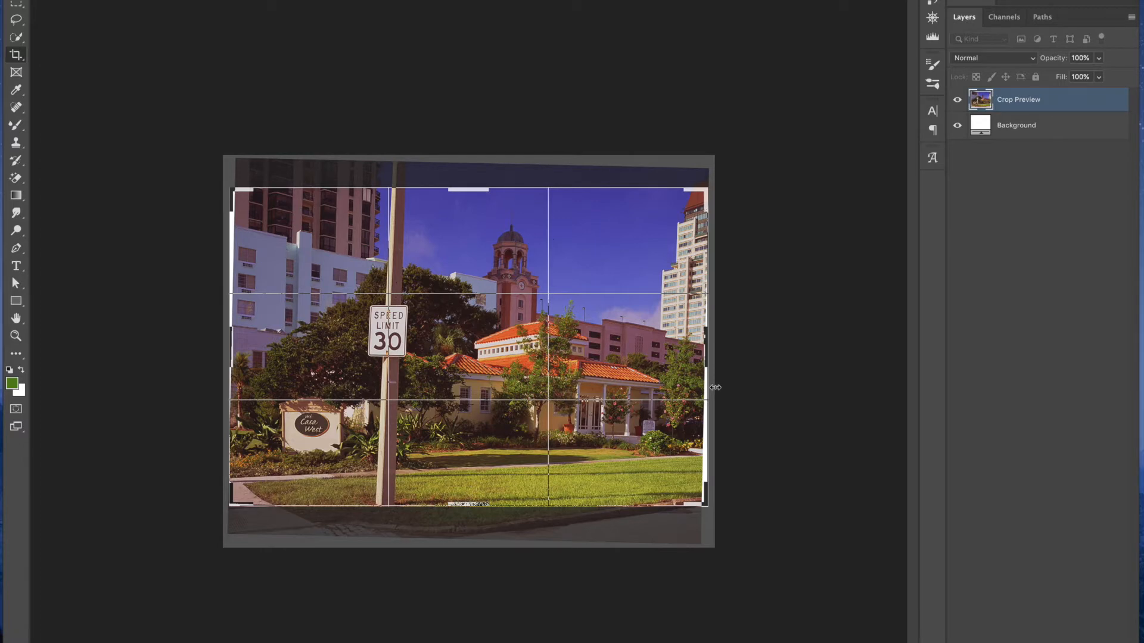
pyautogui.moveTo(706, 367); pyautogui.dragTo(704, 364)
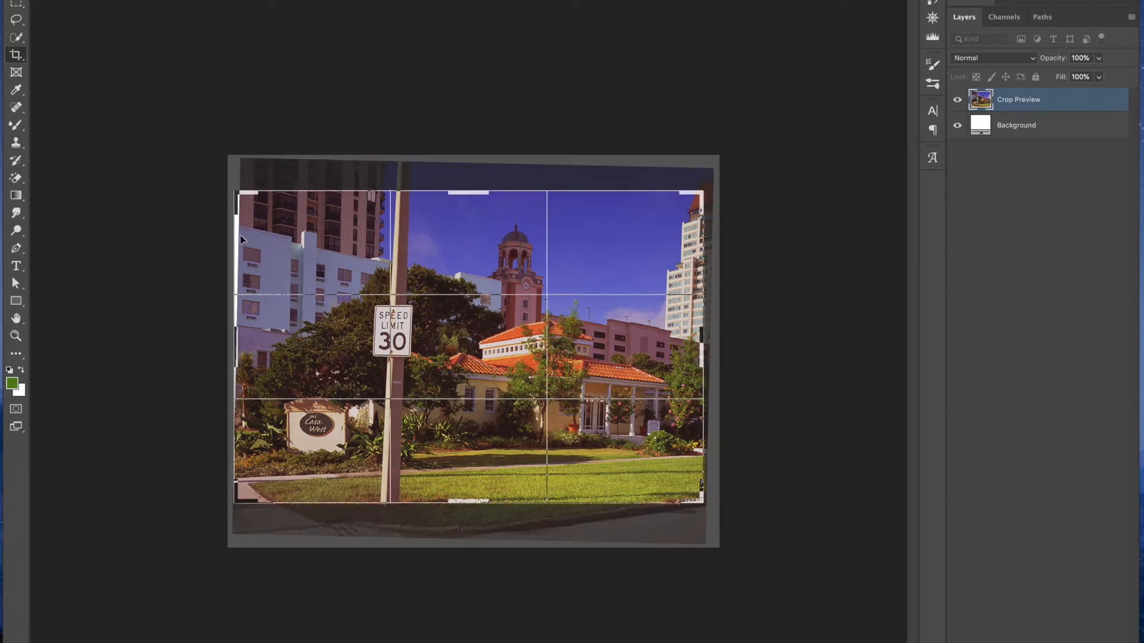
pyautogui.moveTo(237, 354); pyautogui.dragTo(247, 358)
pyautogui.moveTo(447, 227); pyautogui.dragTo(445, 250)
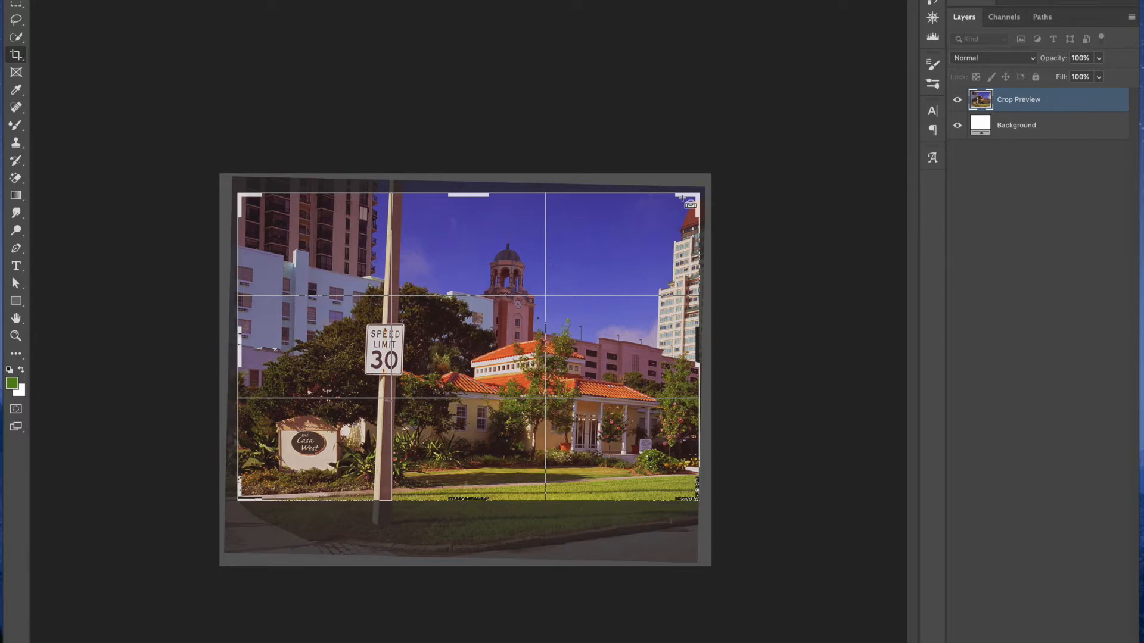
# Rotate the photo slightly within the crop frame to level it, recenter it, fine-tune the frame's side, and apply the crop
pyautogui.hotkey('ctrl', '+')
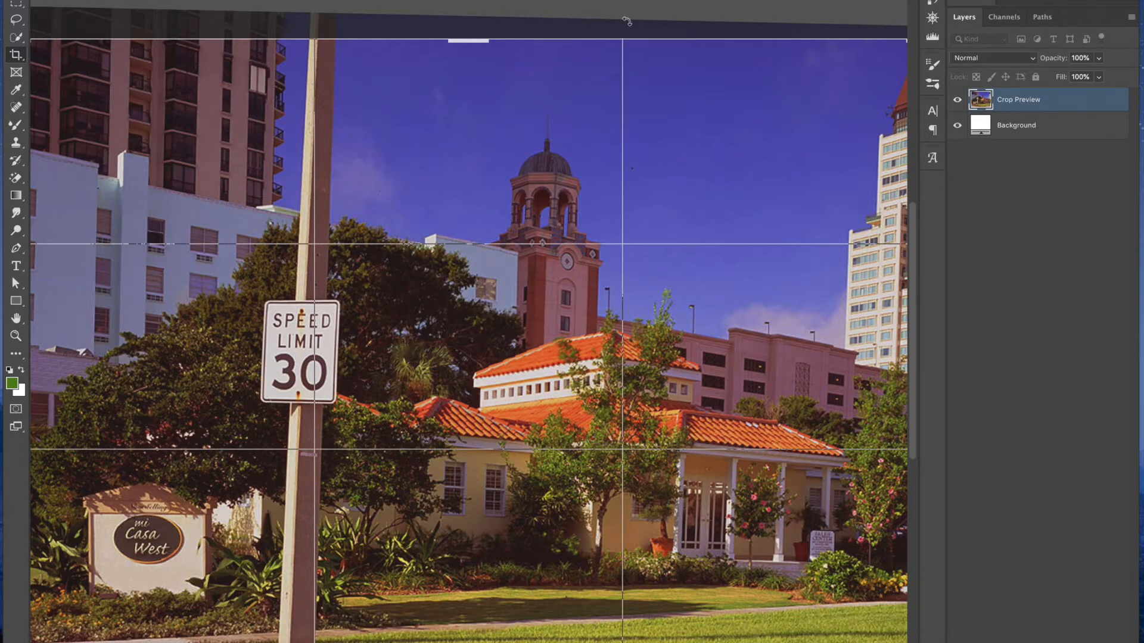
pyautogui.hotkey('ctrl', '-')
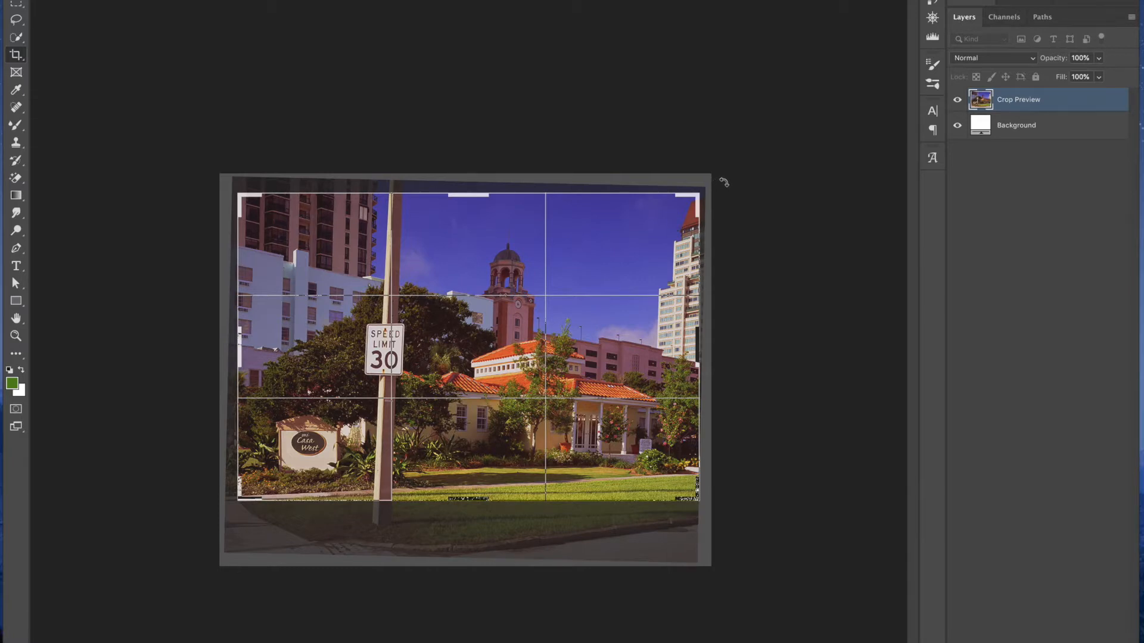
pyautogui.moveTo(712, 179); pyautogui.dragTo(711, 173)
pyautogui.moveTo(539, 255); pyautogui.dragTo(539, 262)
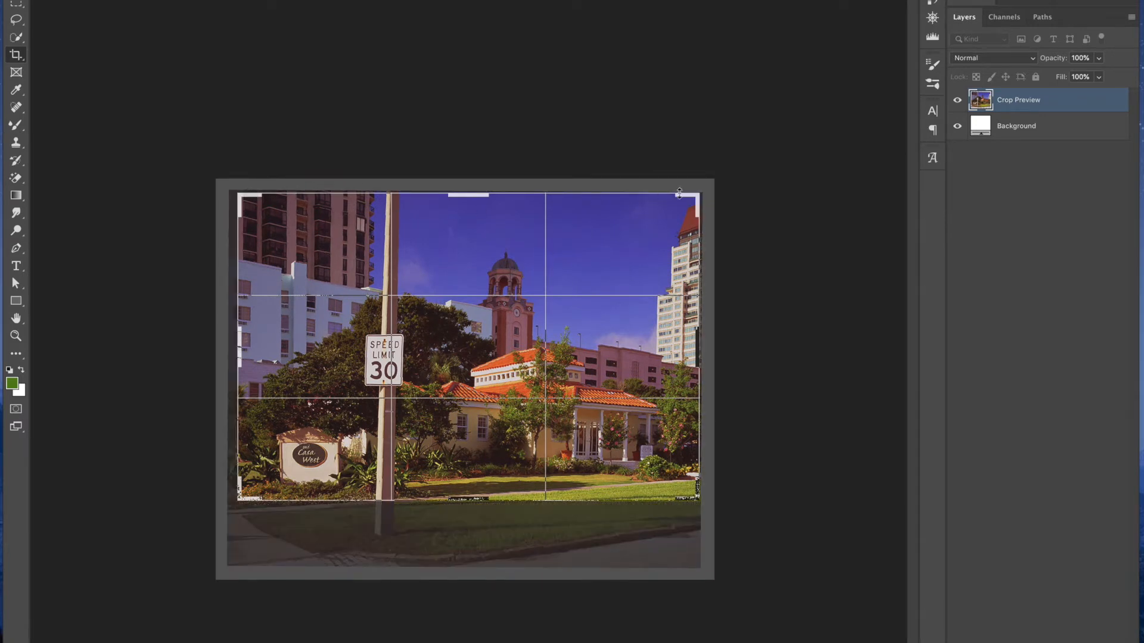
pyautogui.moveTo(736, 178); pyautogui.dragTo(735, 181)
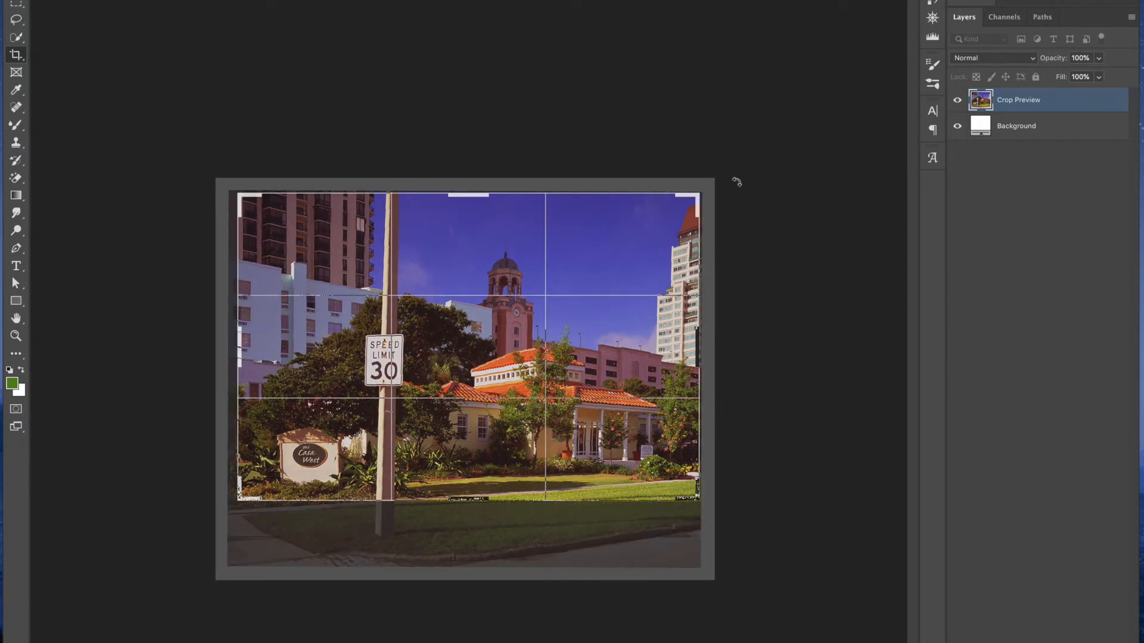
pyautogui.moveTo(554, 388); pyautogui.dragTo(552, 353)
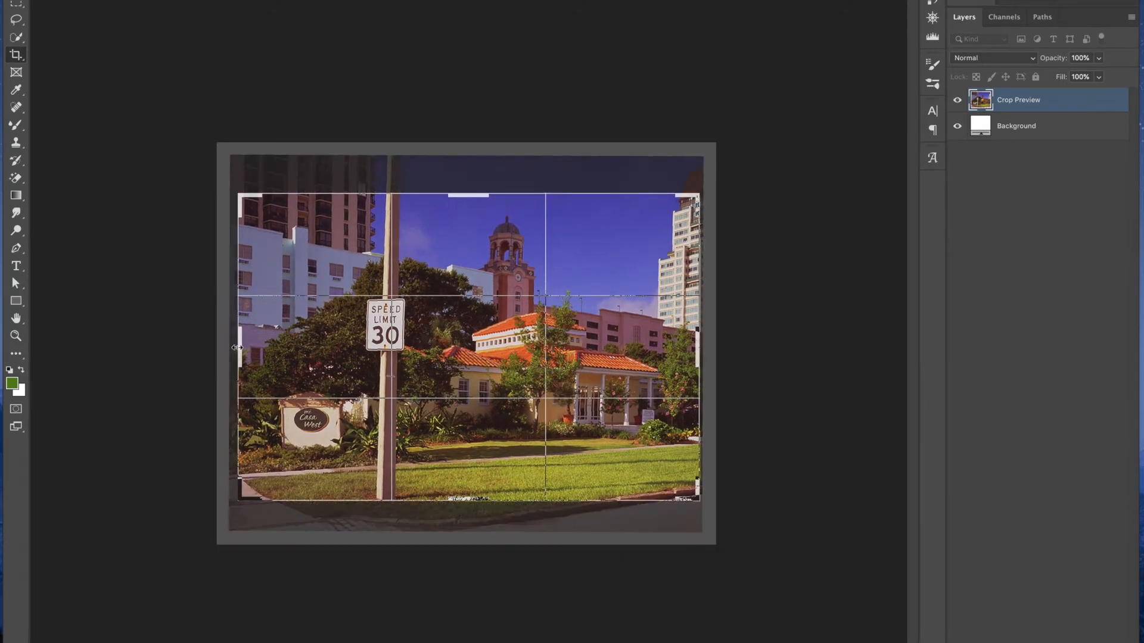
pyautogui.moveTo(237, 347); pyautogui.dragTo(233, 345)
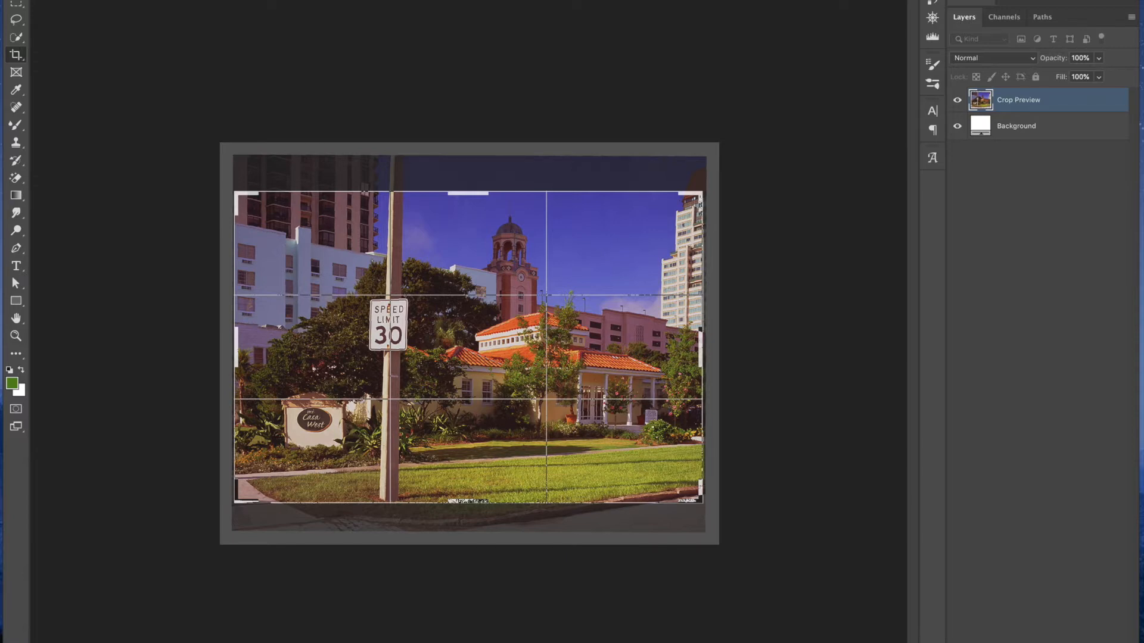
pyautogui.press('Return')
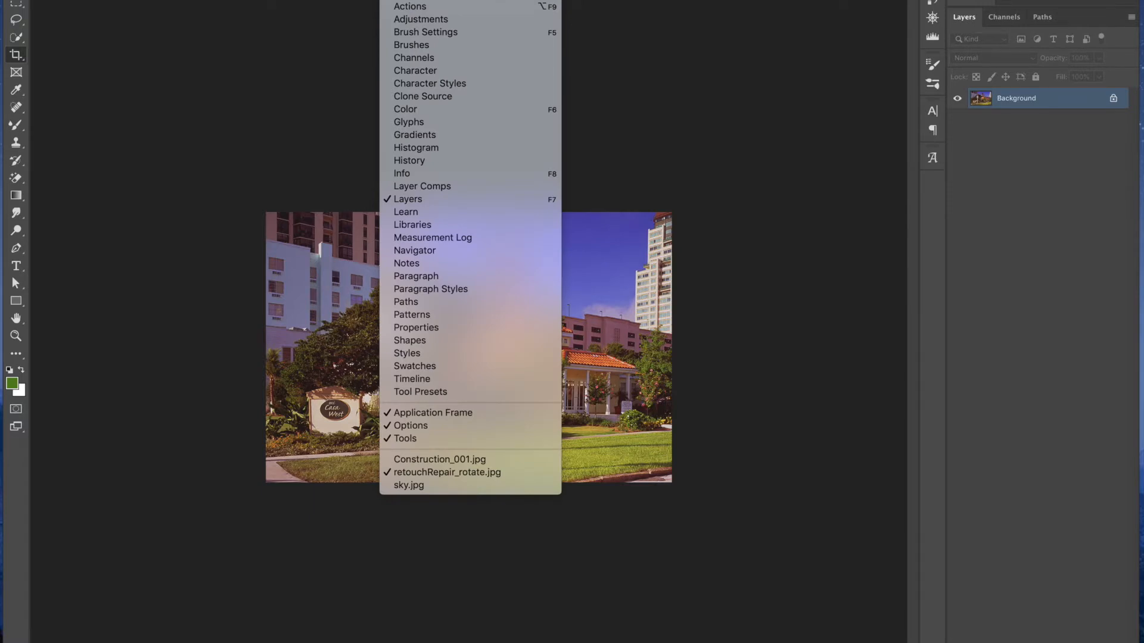
# Show the Info readout and place a color sampler on the brightest spot at the blue building's rooftop corner
pyautogui.click(442, 177)
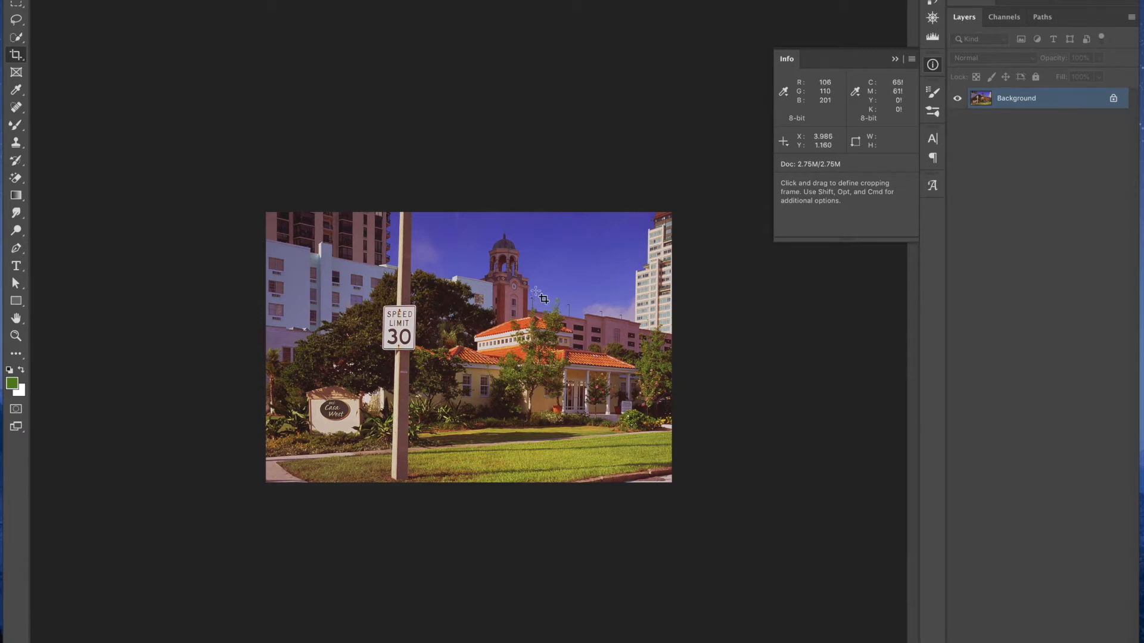
pyautogui.press('e')
pyautogui.press('i')
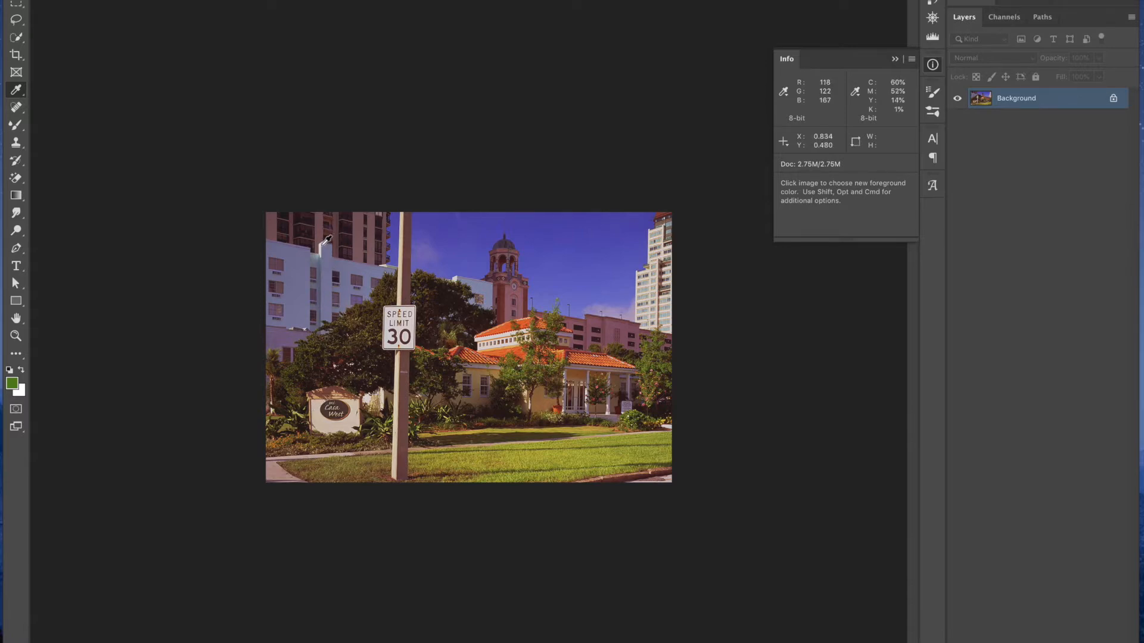
pyautogui.press('super+plus')
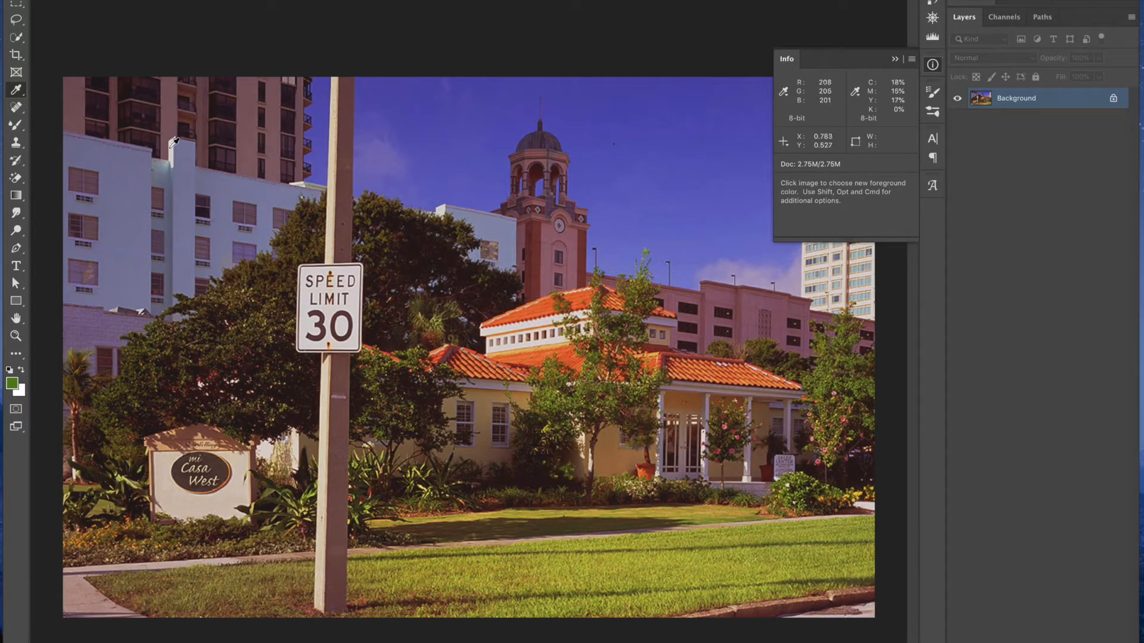
pyautogui.press('shift')
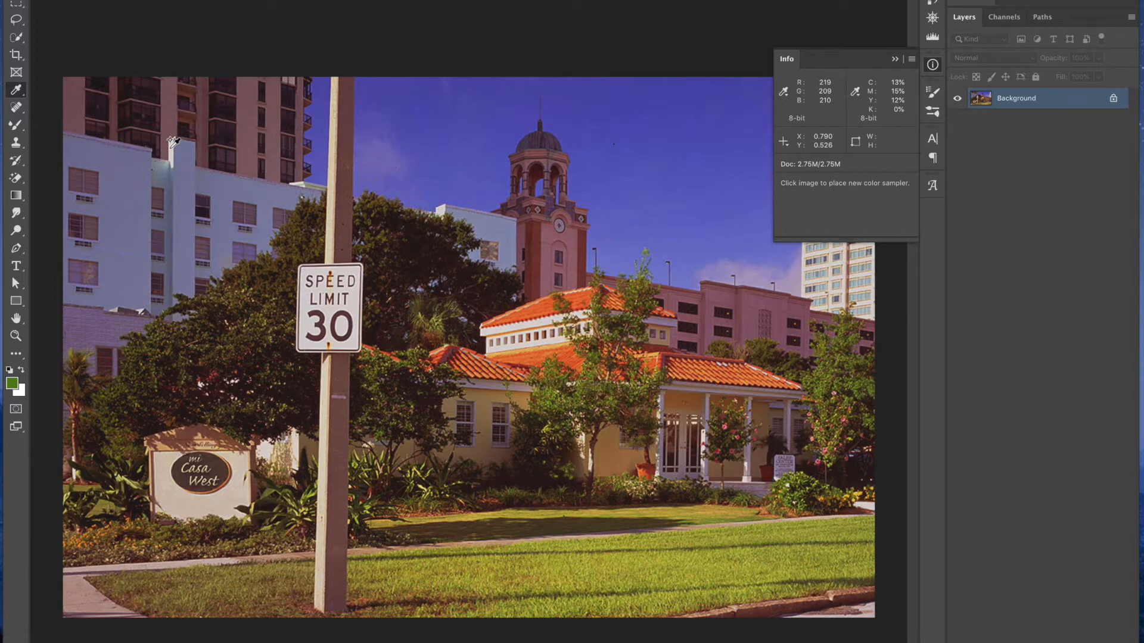
pyautogui.keyDown('shift'); pyautogui.click(171, 148); pyautogui.keyUp('shift')
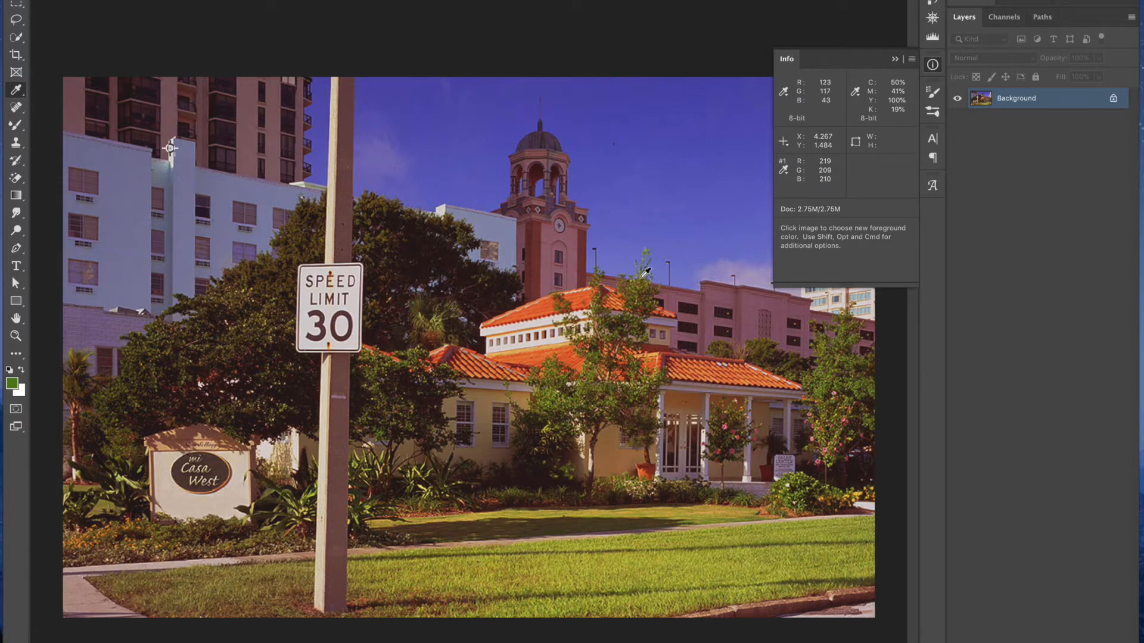
# Place a second color sampler in the dark shadow by the flowering shrubs and a third on the gray signpost
pyautogui.press('space')
pyautogui.press('shift')
pyautogui.keyDown('shift'); pyautogui.click(855, 467); pyautogui.keyUp('shift')
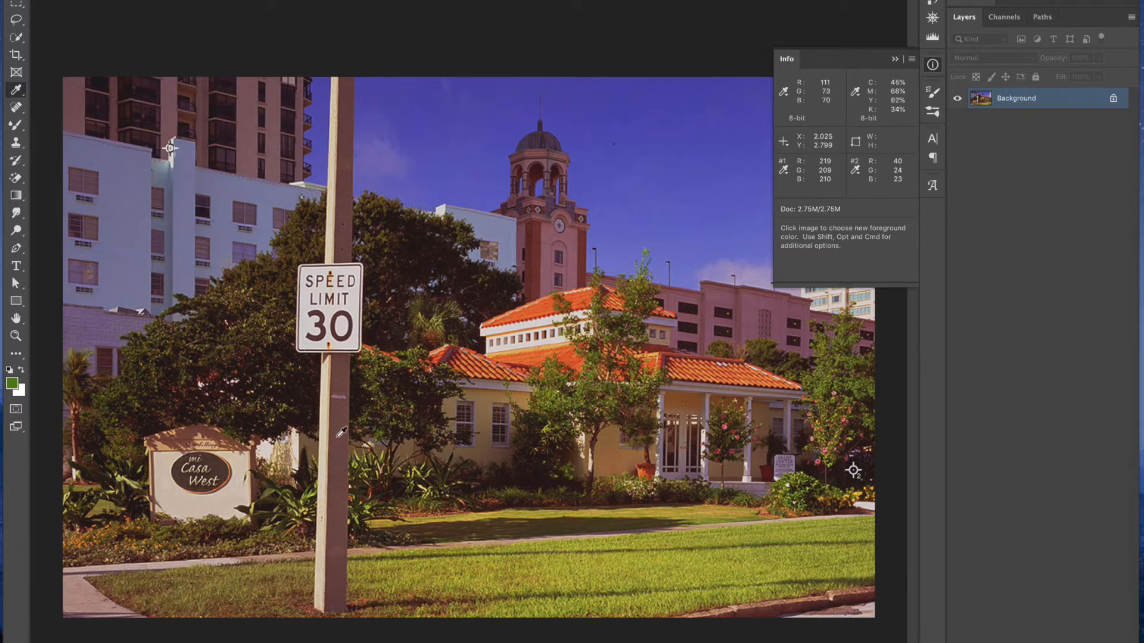
pyautogui.press('shift')
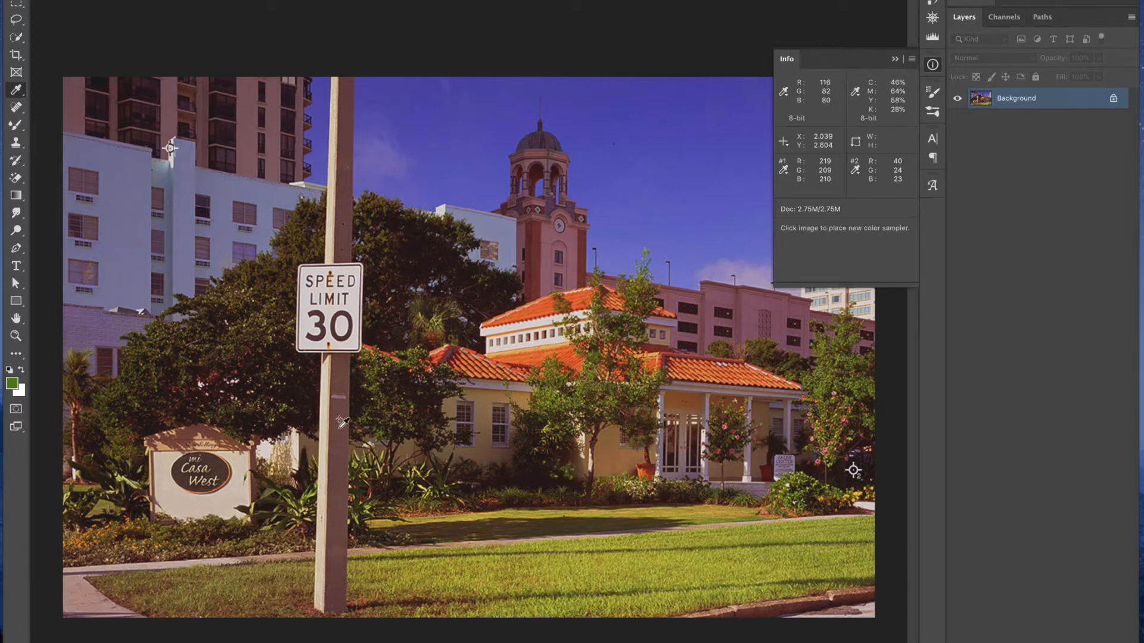
pyautogui.keyDown('shift'); pyautogui.click(340, 419); pyautogui.keyUp('shift')
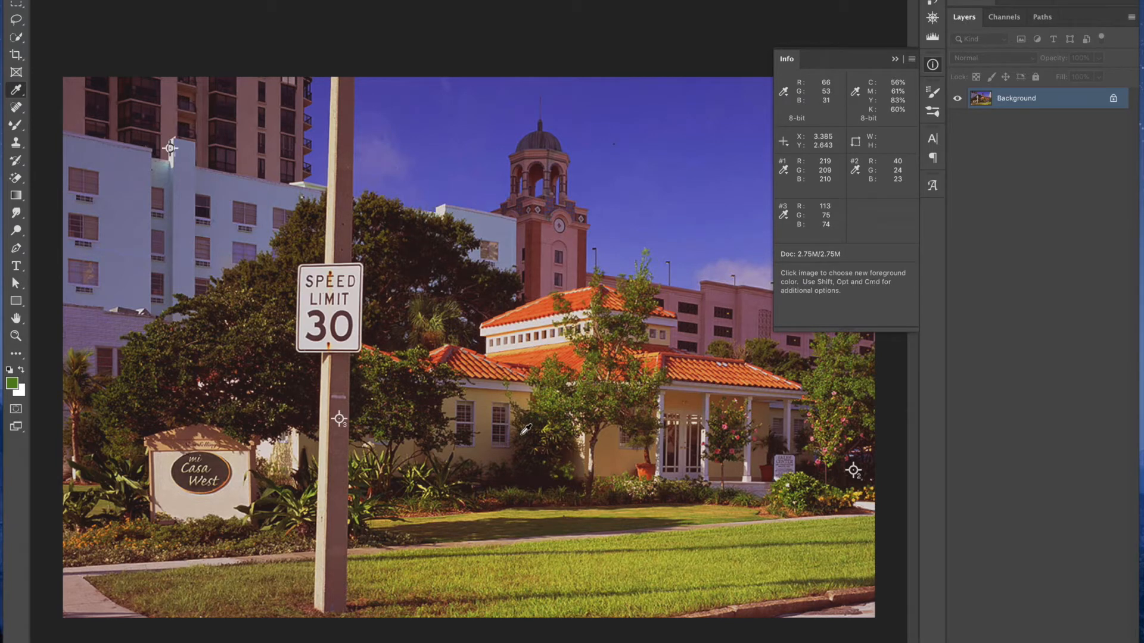
# Add a Levels adjustment layer above the Background layer
pyautogui.press('v')
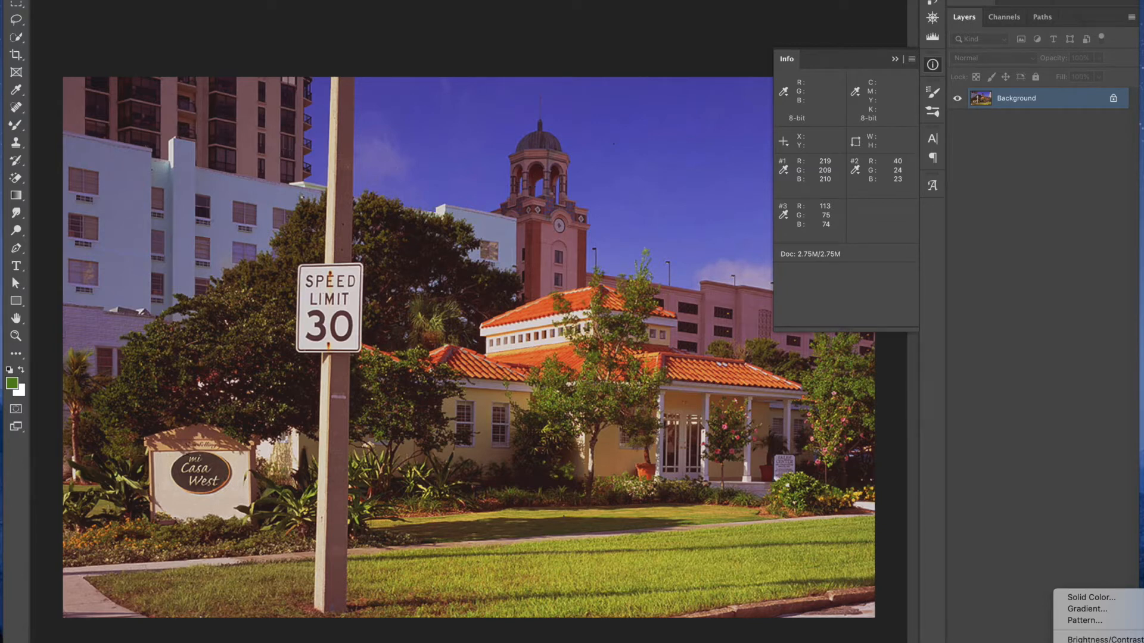
pyautogui.click(1085, 642)
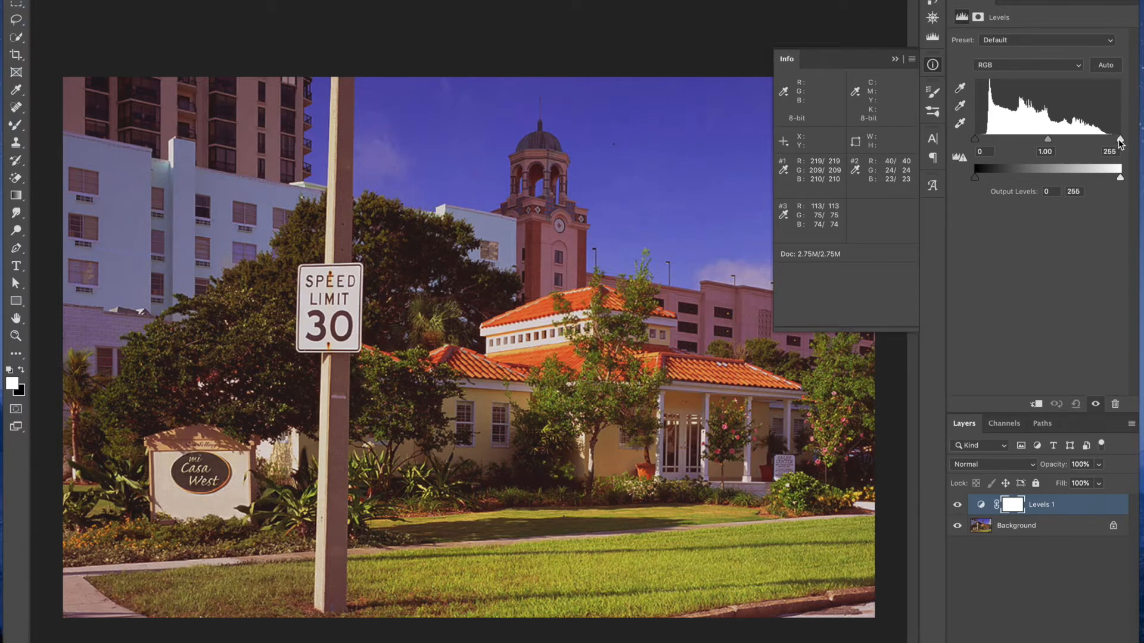
# Try shifting the Levels black and white input sliders to see their effect on the photo
pyautogui.moveTo(1121, 143)
pyautogui.mouseDown()
pyautogui.moveTo(1082, 138)
pyautogui.moveTo(1120, 140)
pyautogui.mouseUp()
pyautogui.moveTo(978, 142)
pyautogui.mouseDown()
pyautogui.moveTo(1017, 141)
pyautogui.moveTo(975, 142)
pyautogui.mouseUp()
pyautogui.moveTo(1120, 140); pyautogui.dragTo(1112, 140)
# Set the Levels white point by sampling the image at color sampler #1 on the blue building's rooftop corner
pyautogui.click(961, 123)
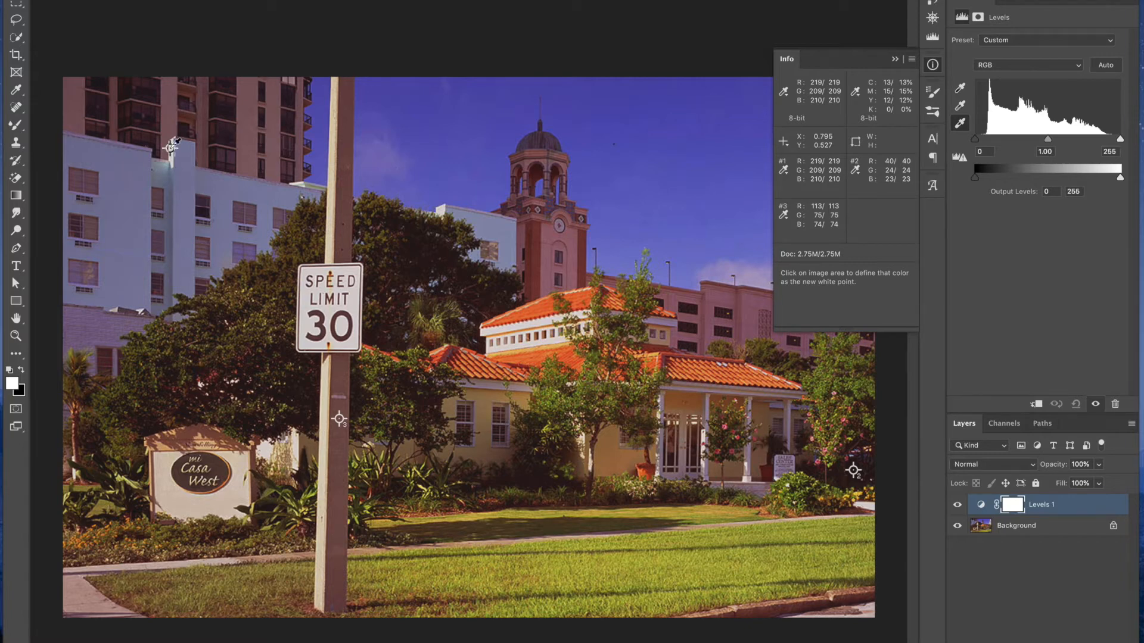
pyautogui.click(172, 146)
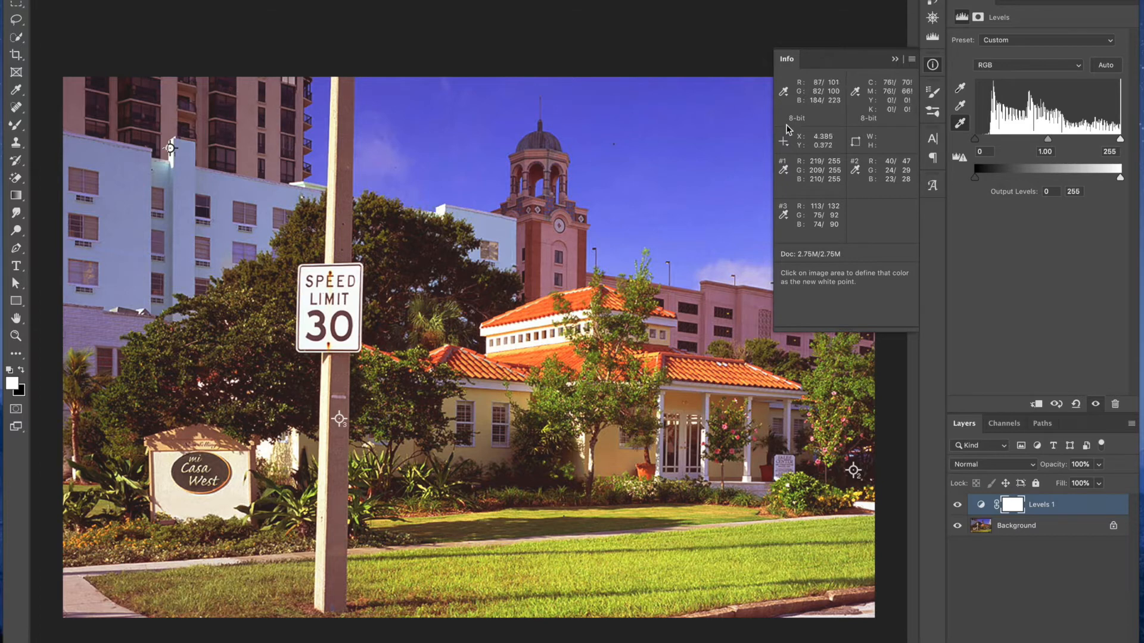
# Set the Levels black point by sampling the dark shadow at color sampler #2 by the flowering shrubs
pyautogui.click(961, 90)
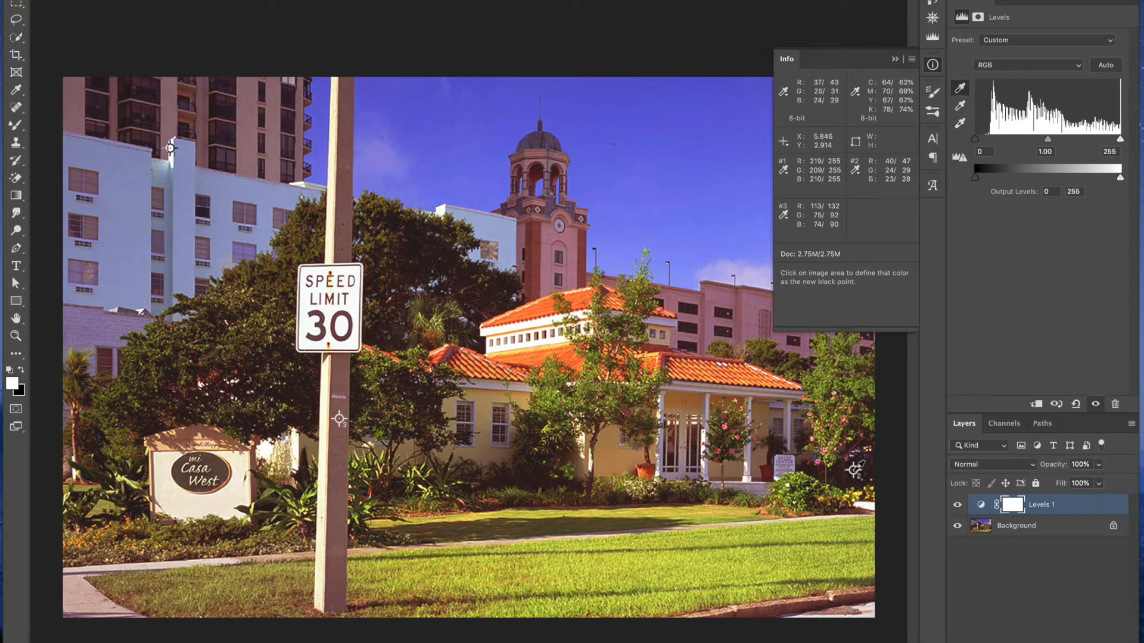
pyautogui.click(856, 471)
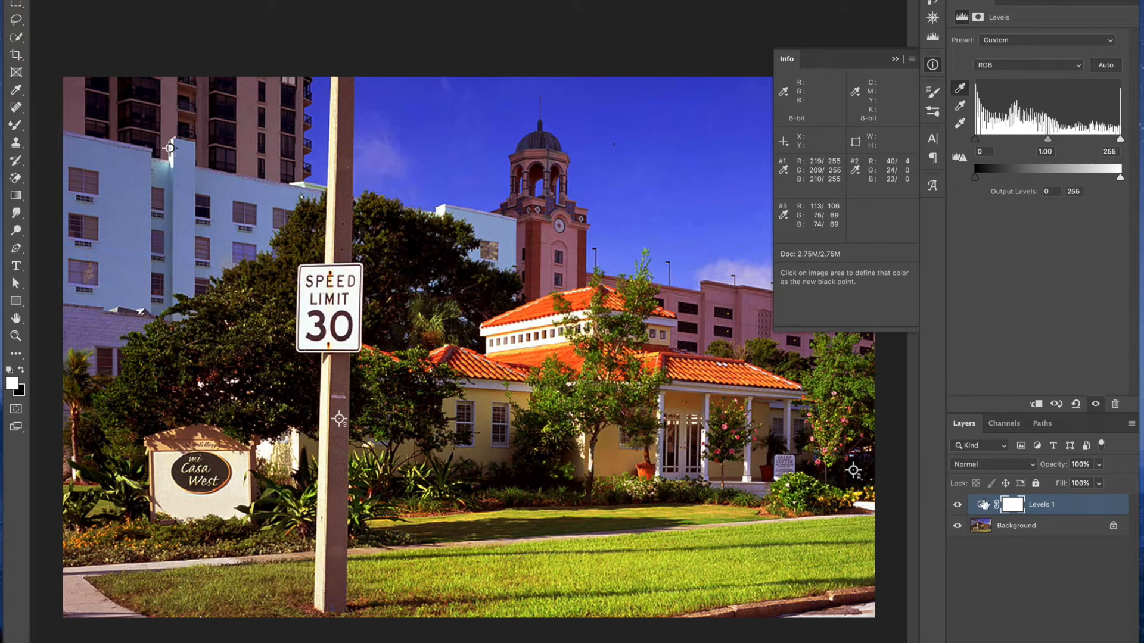
pyautogui.click(960, 88)
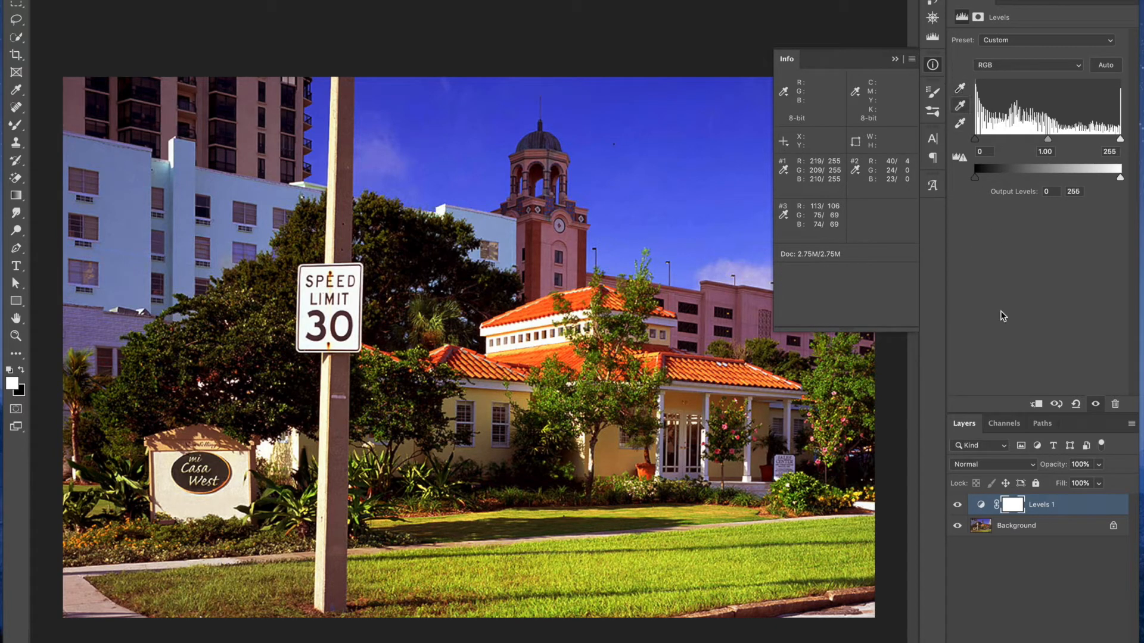
# Compare the photo with and without the Levels adjustment
pyautogui.click(958, 505)
pyautogui.click(958, 505)
pyautogui.click(958, 505)
pyautogui.click(958, 506)
pyautogui.click(958, 505)
pyautogui.click(958, 506)
# Rename the Levels adjustment layer as "correct contrast"
pyautogui.doubleClick(1050, 506)
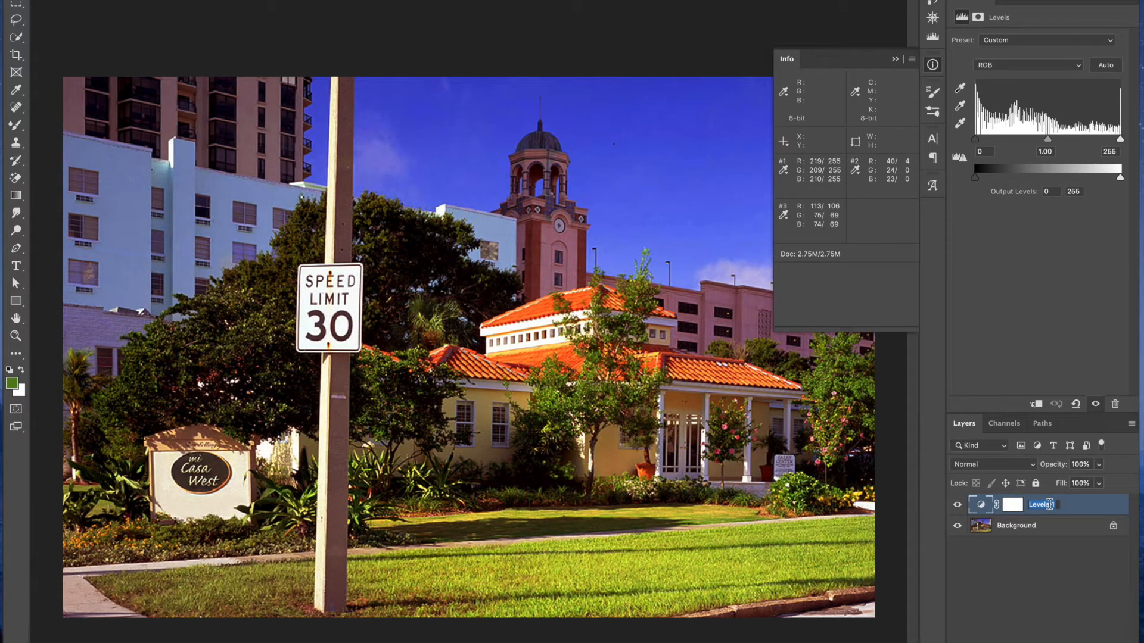
pyautogui.write('correct contrast')
pyautogui.press('Return')
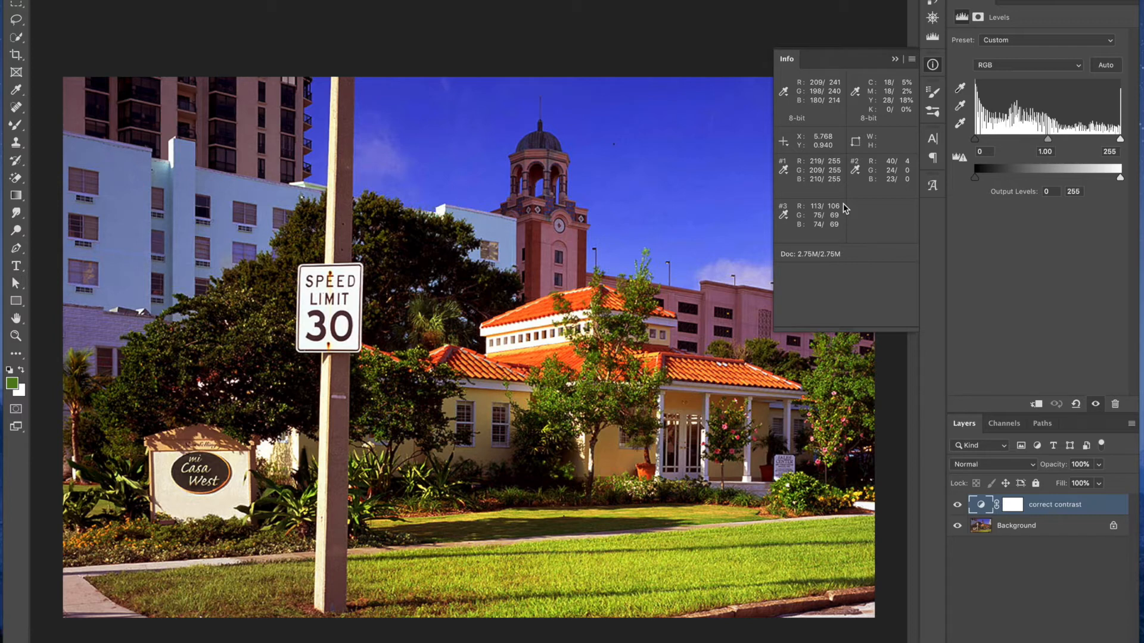
# Examine how the correct contrast layer changes the photo and the sampler readings by switching its visibility off and on
pyautogui.click(958, 508)
pyautogui.click(957, 507)
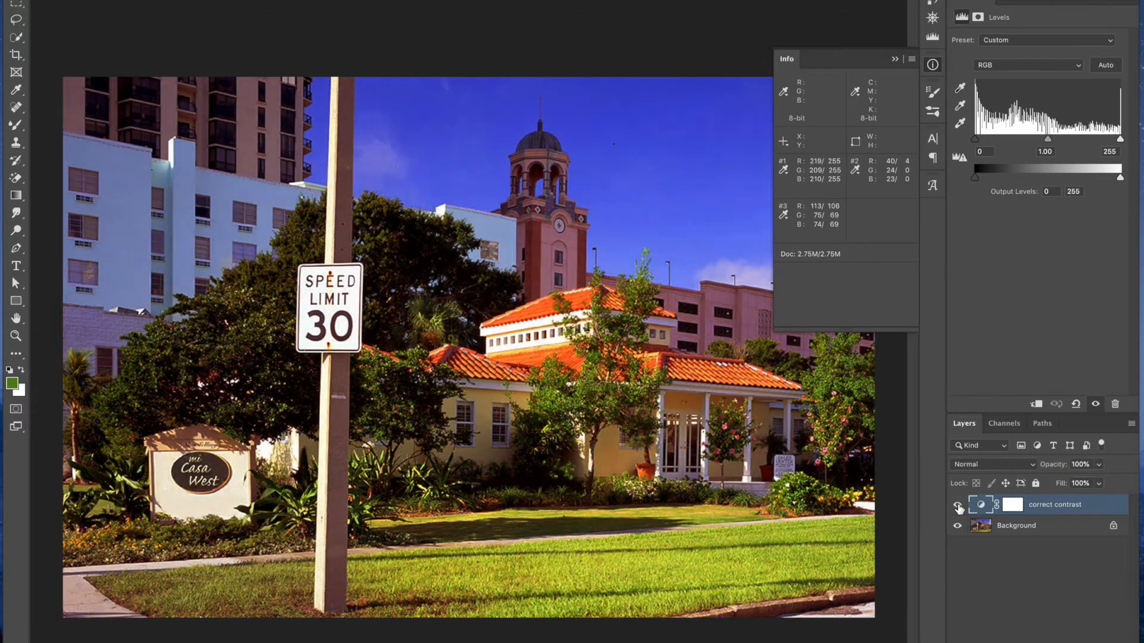
pyautogui.click(958, 507)
pyautogui.click(958, 507)
pyautogui.click(957, 507)
pyautogui.click(957, 507)
pyautogui.click(958, 507)
pyautogui.click(958, 507)
pyautogui.click(957, 507)
pyautogui.click(957, 507)
pyautogui.click(958, 506)
pyautogui.click(957, 505)
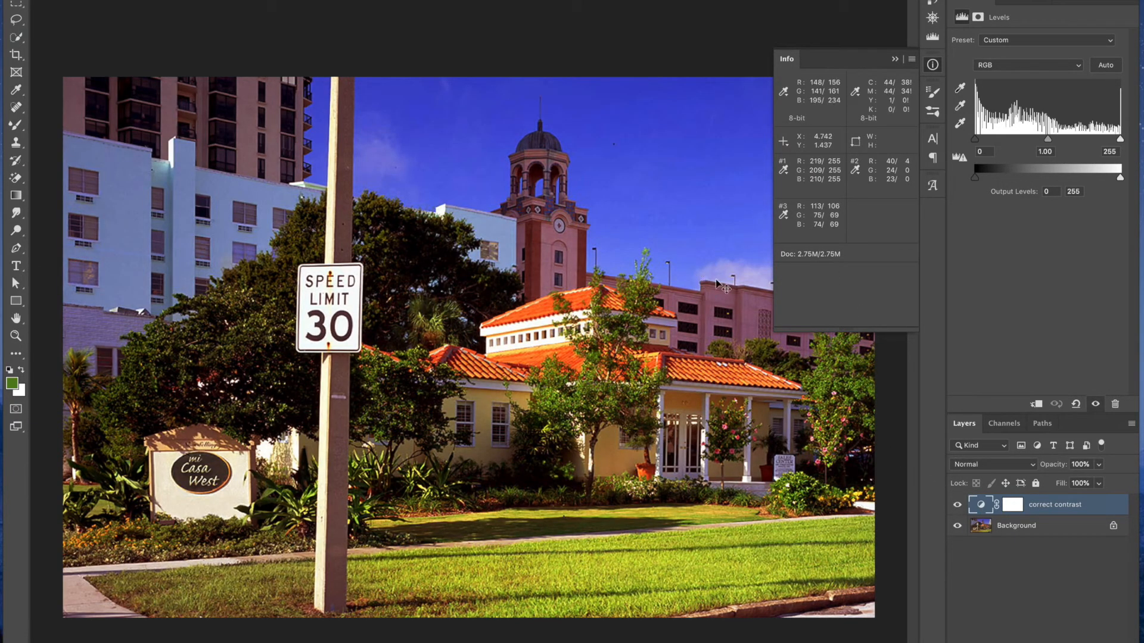
pyautogui.click(958, 506)
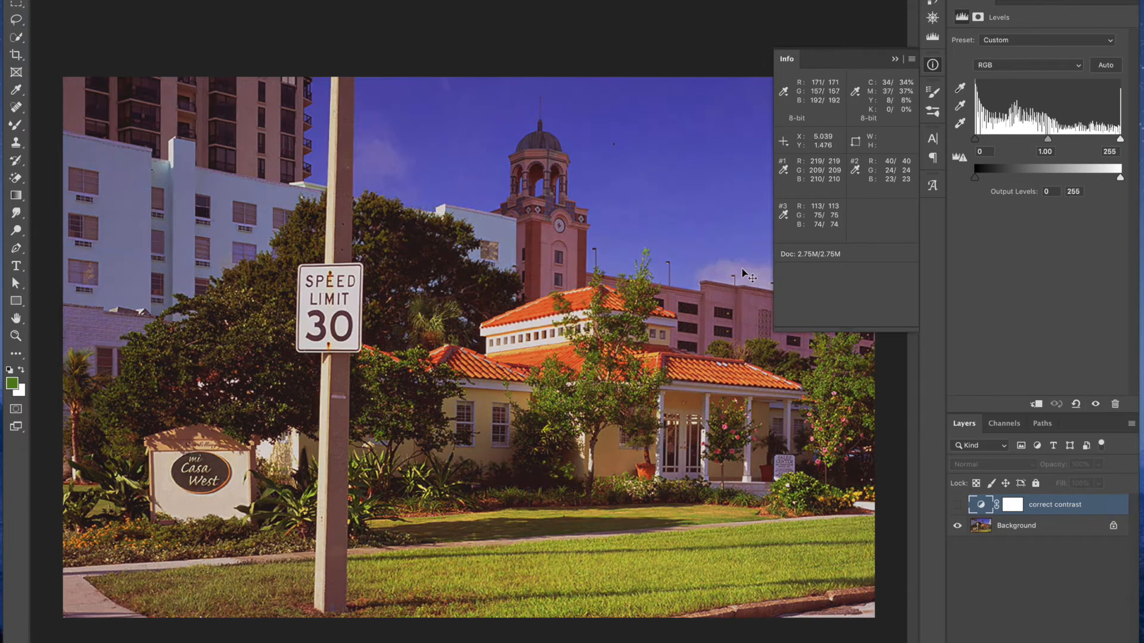
pyautogui.click(957, 506)
pyautogui.click(957, 505)
pyautogui.click(957, 506)
pyautogui.click(958, 506)
pyautogui.click(957, 506)
pyautogui.click(957, 506)
pyautogui.click(957, 506)
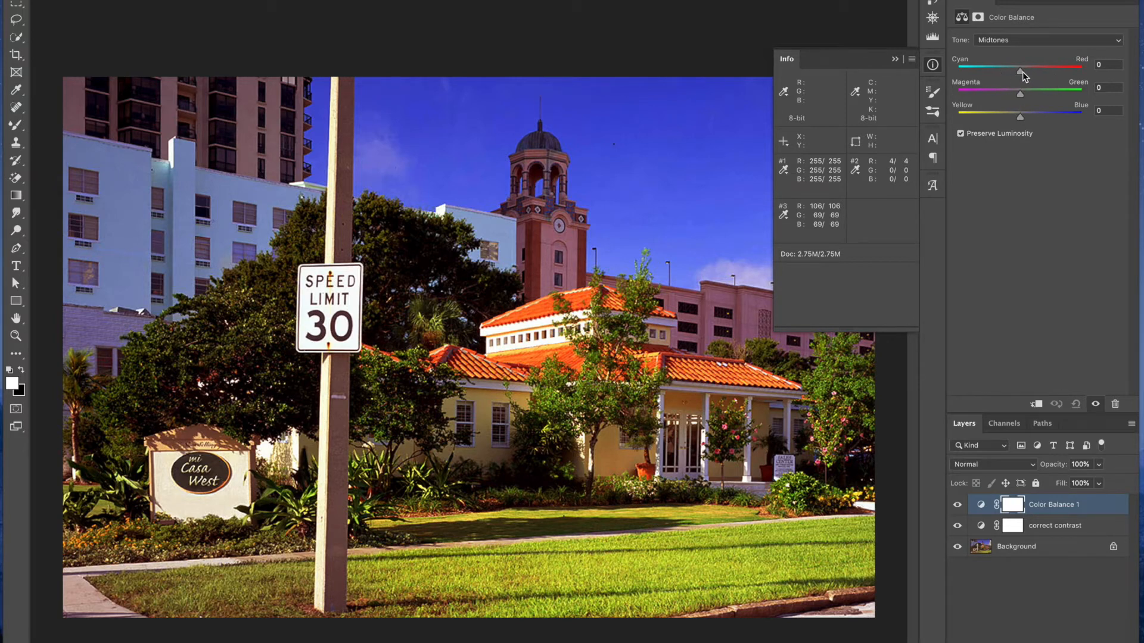
# Try strong Color Balance midtone shifts: cyan–red -50, magenta–green +100 and yellow–blue -76
pyautogui.moveTo(1021, 70); pyautogui.dragTo(1082, 94)
pyautogui.moveTo(1020, 118); pyautogui.dragTo(1000, 118)
pyautogui.click(972, 118)
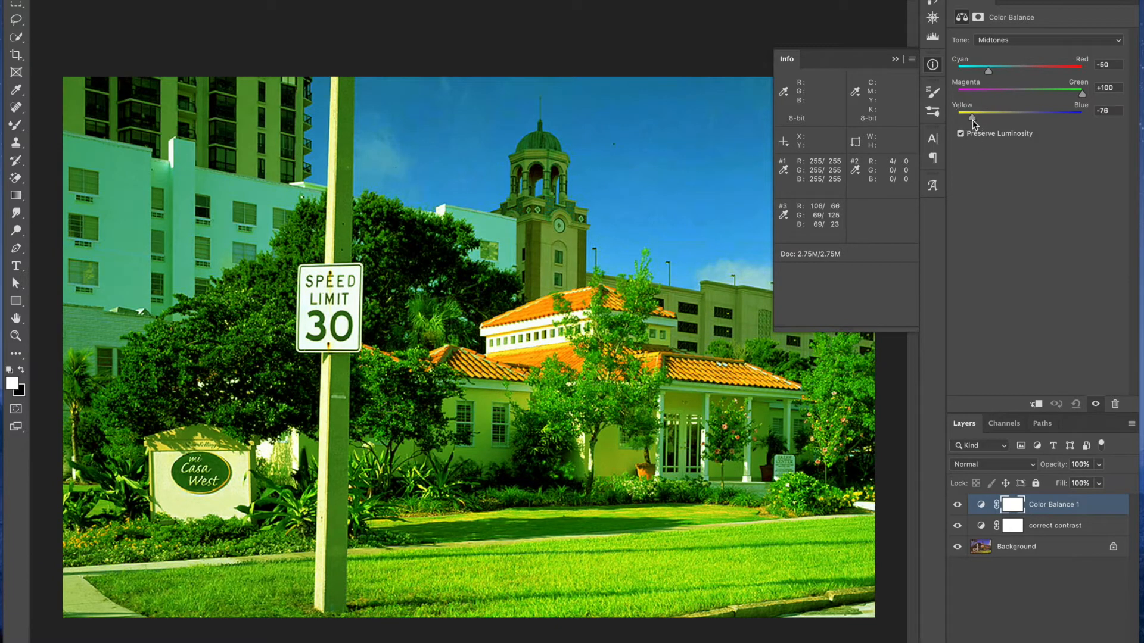
# Reset the three Color Balance midtone values to 0
pyautogui.click(1105, 65)
pyautogui.write('0')
pyautogui.press('Tab')
pyautogui.write('0')
pyautogui.press('Tab')
pyautogui.write('0')
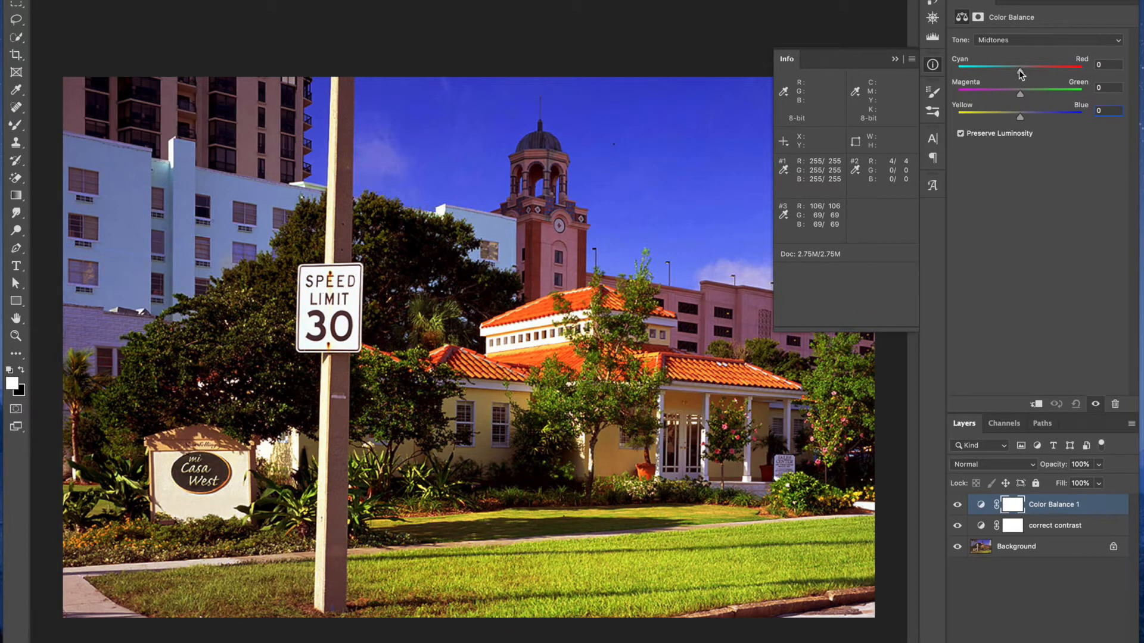
# Set the Color Balance cyan–red, magenta–green and yellow–blue values to -8, +3, -6 for midtones and -4, +7, +3 for highlights
pyautogui.moveTo(1019, 69); pyautogui.dragTo(1017, 120)
pyautogui.click(1021, 40)
pyautogui.click(1021, 49)
pyautogui.moveTo(1021, 74); pyautogui.dragTo(1027, 116)
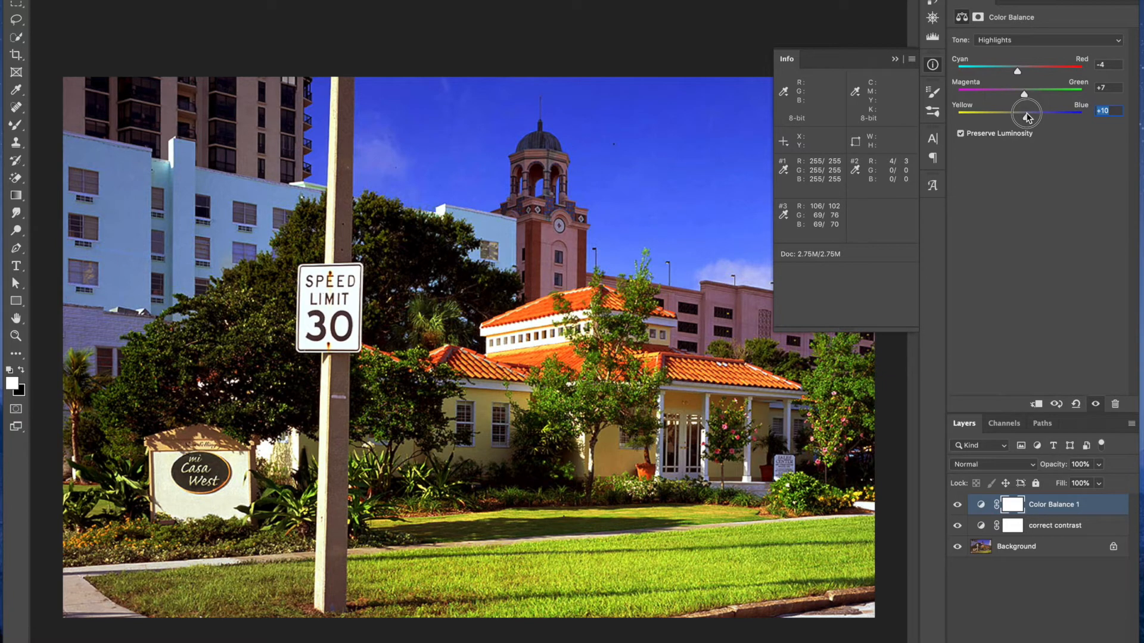
pyautogui.moveTo(1027, 117); pyautogui.dragTo(1021, 117)
# Fine-tune the shadow tones of the Color Balance adjustment with small color shifts
pyautogui.click(1001, 40)
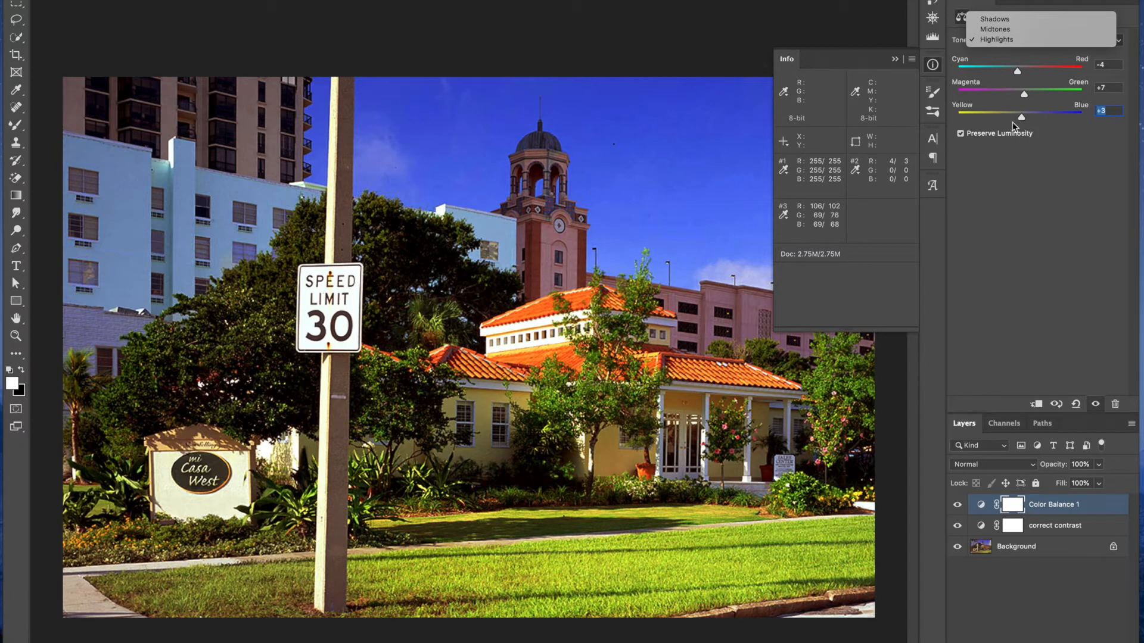
pyautogui.click(1007, 22)
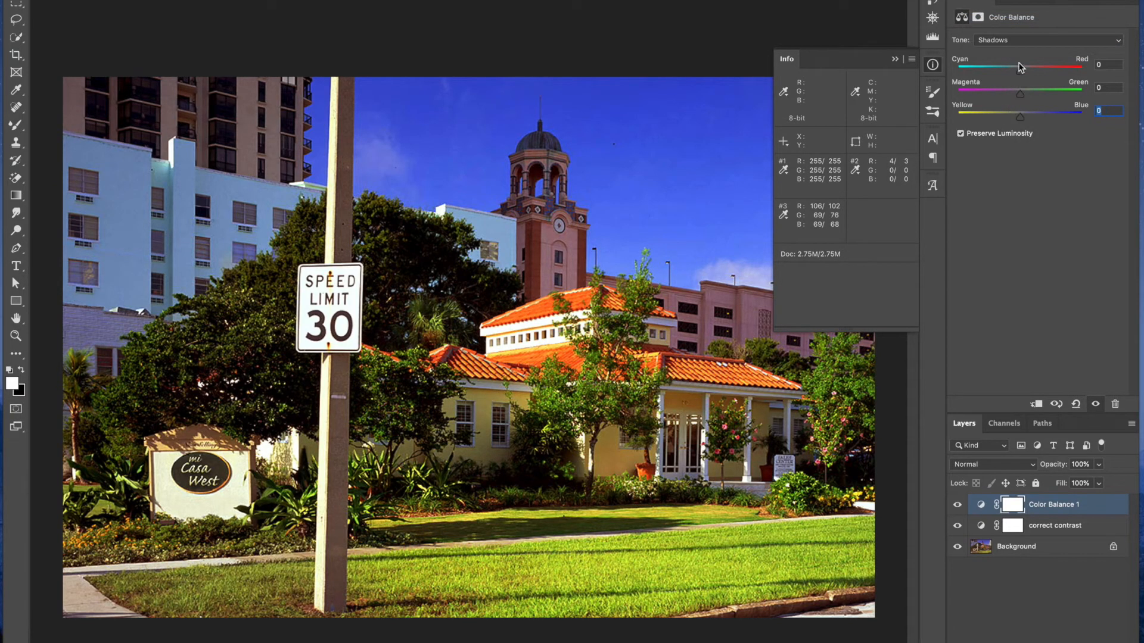
pyautogui.moveTo(1021, 116); pyautogui.dragTo(1024, 118)
pyautogui.moveTo(1020, 95); pyautogui.dragTo(1023, 74)
# Rename the Color Balance adjustment layer as "remove red"
pyautogui.doubleClick(1044, 504)
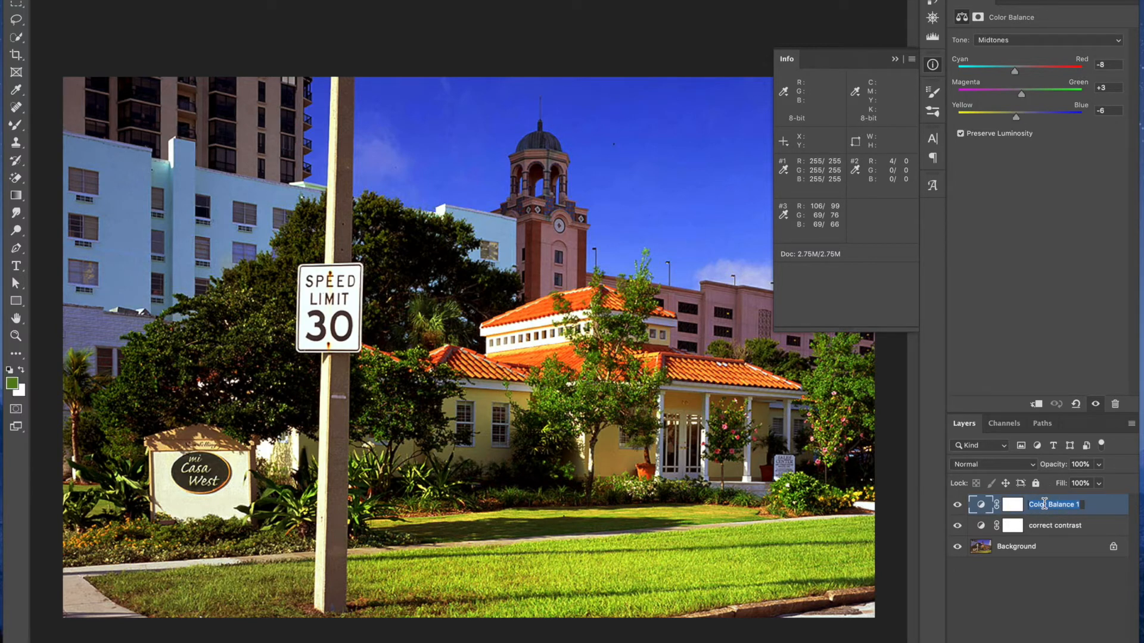
pyautogui.write('remove red')
pyautogui.press('Return')
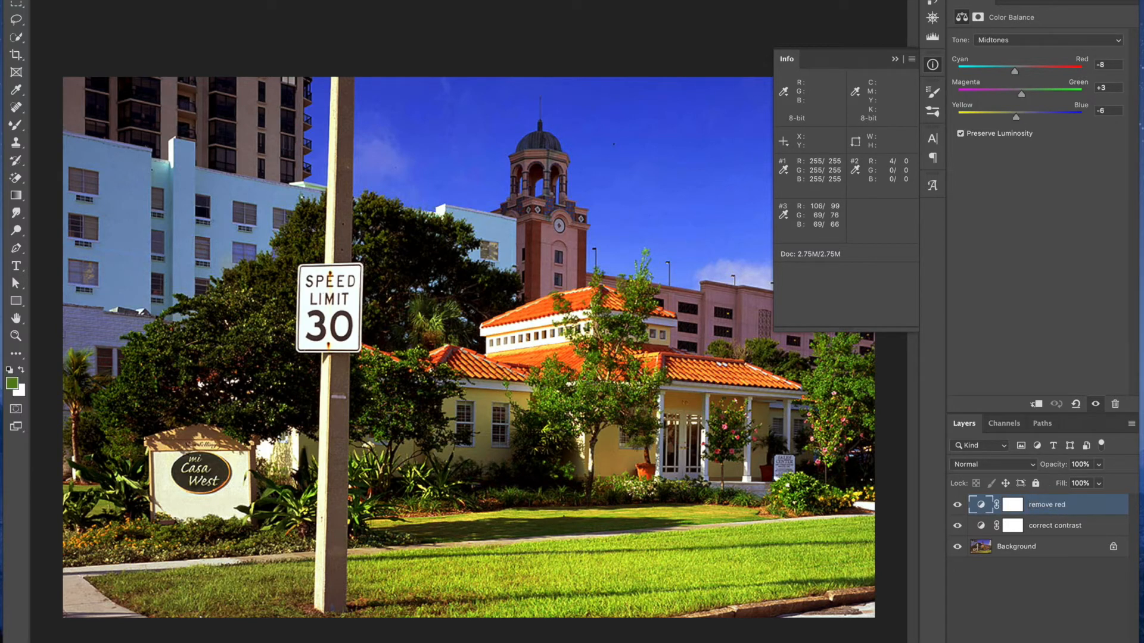
# Compare the corrected photo with the original Background by hiding and showing both adjustment layers together
pyautogui.keyDown('alt'); pyautogui.click(957, 548); pyautogui.keyUp('alt')
pyautogui.keyDown('alt'); pyautogui.click(957, 548); pyautogui.keyUp('alt')
pyautogui.keyDown('alt'); pyautogui.click(957, 548); pyautogui.keyUp('alt')
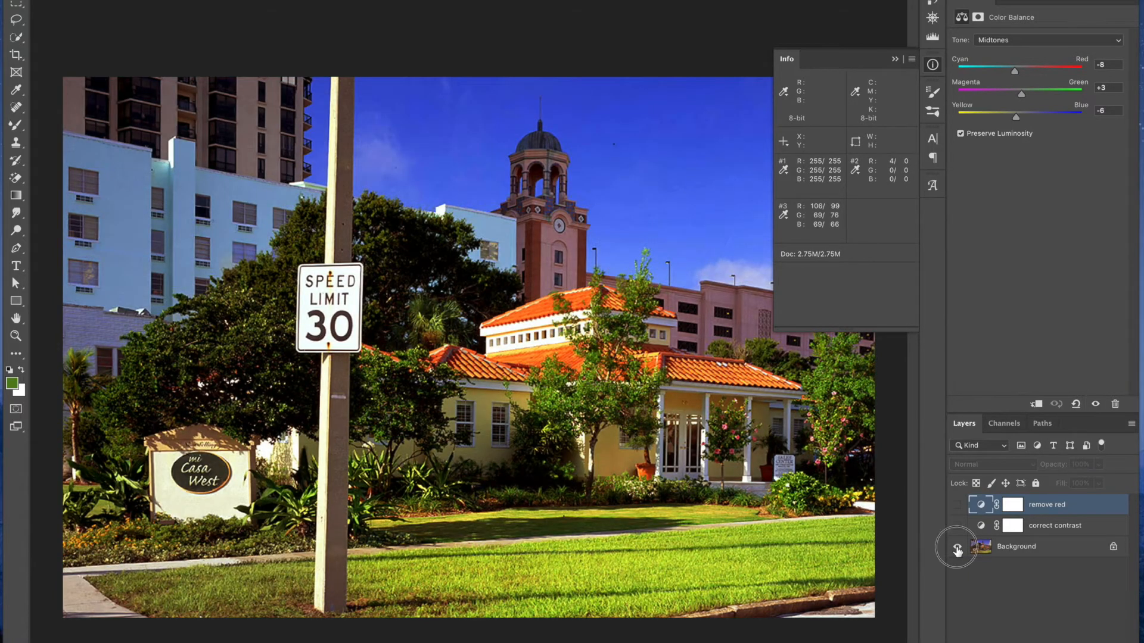
pyautogui.keyDown('alt'); pyautogui.click(957, 548); pyautogui.keyUp('alt')
pyautogui.keyDown('alt'); pyautogui.click(957, 548); pyautogui.keyUp('alt')
pyautogui.keyDown('alt'); pyautogui.click(957, 548); pyautogui.keyUp('alt')
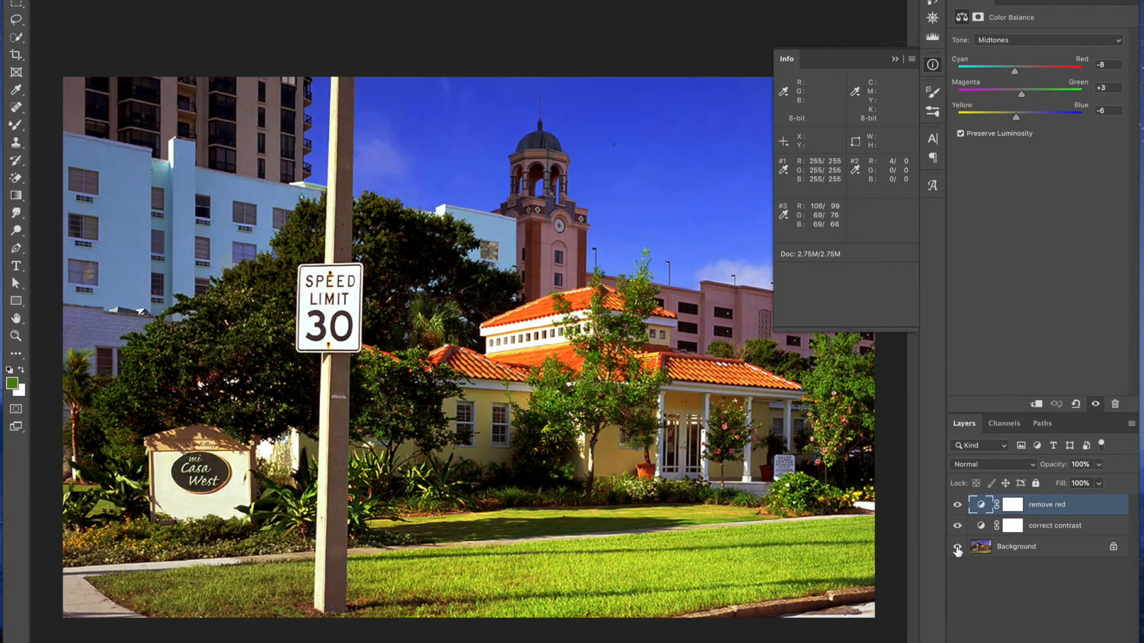
pyautogui.keyDown('alt'); pyautogui.click(957, 548); pyautogui.keyUp('alt')
pyautogui.keyDown('alt'); pyautogui.click(957, 548); pyautogui.keyUp('alt')
pyautogui.keyDown('alt'); pyautogui.click(957, 549); pyautogui.keyUp('alt')
pyautogui.keyDown('alt'); pyautogui.click(957, 548); pyautogui.keyUp('alt')
pyautogui.keyDown('alt'); pyautogui.click(957, 549); pyautogui.keyUp('alt')
pyautogui.keyDown('alt'); pyautogui.click(956, 548); pyautogui.keyUp('alt')
# Collapse the color sampler readings and check the image's dimensions and resolution without changing them
pyautogui.click(896, 60)
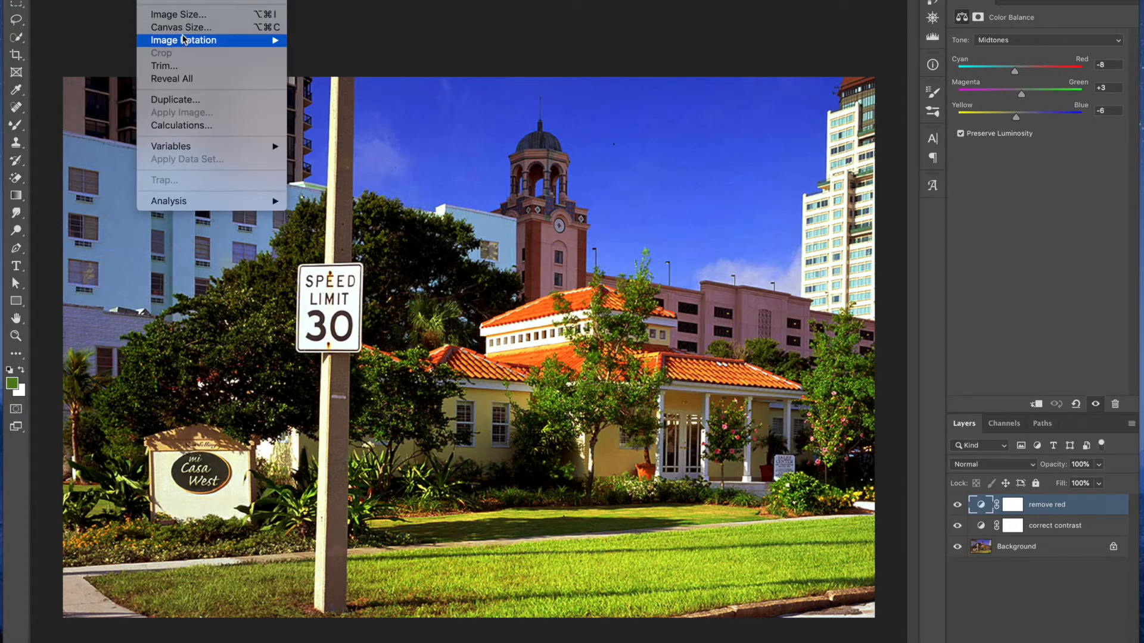
pyautogui.click(183, 17)
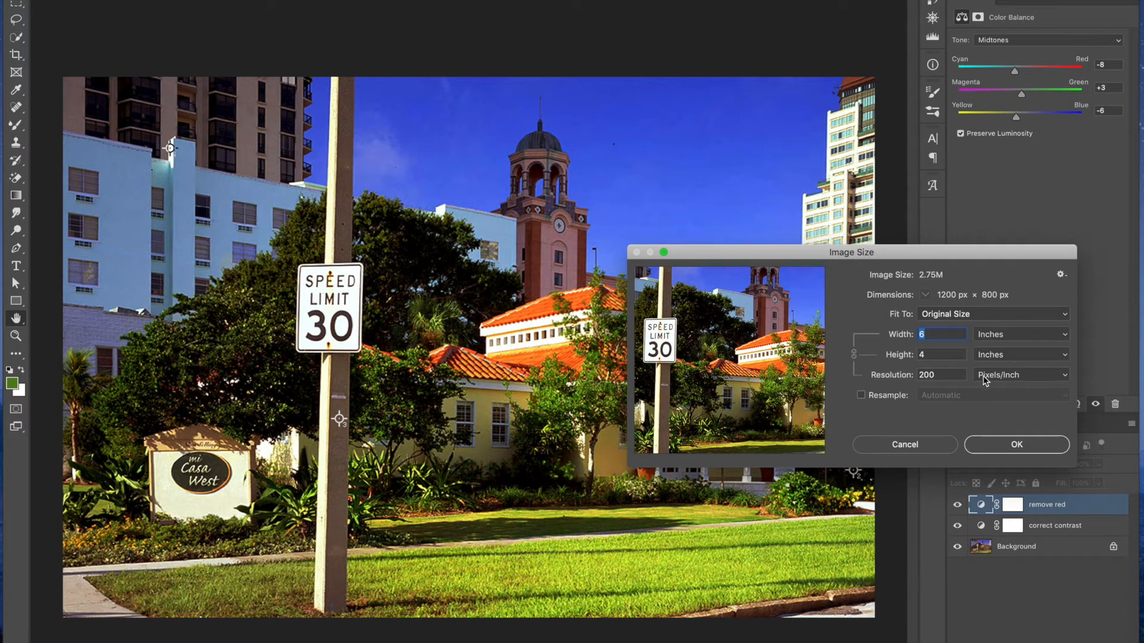
pyautogui.click(928, 453)
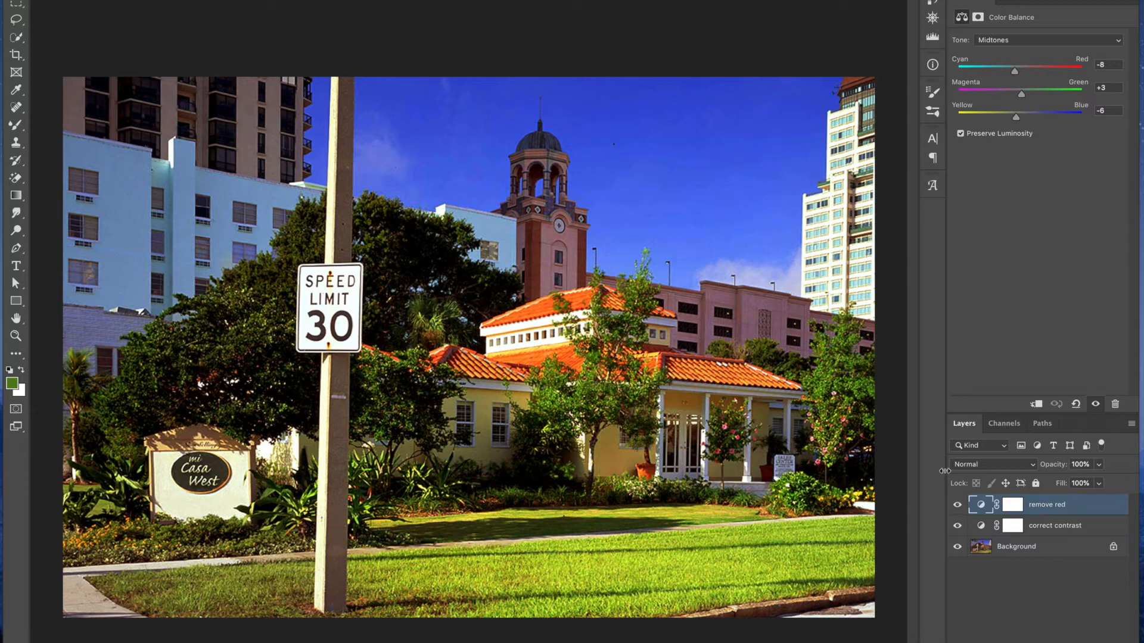
# Copy a rectangular area of plants about 1.32 by 0.68 in beside the signpost from the Background onto a new layer
pyautogui.click(1041, 554)
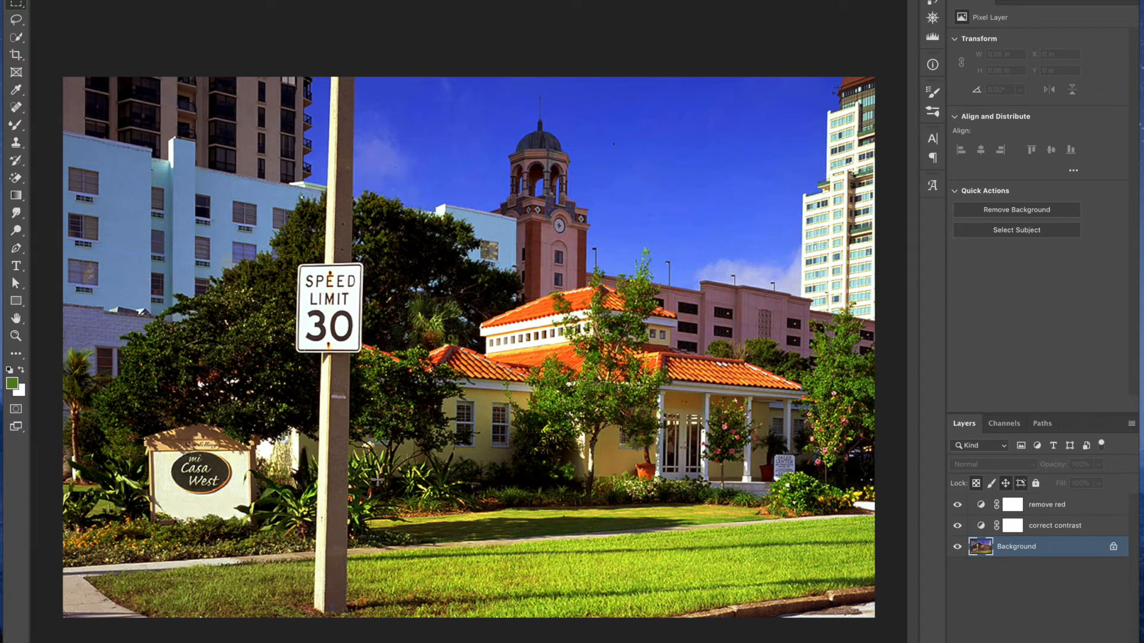
pyautogui.moveTo(374, 438); pyautogui.dragTo(551, 528)
pyautogui.hotkey('ctrl', 'j')
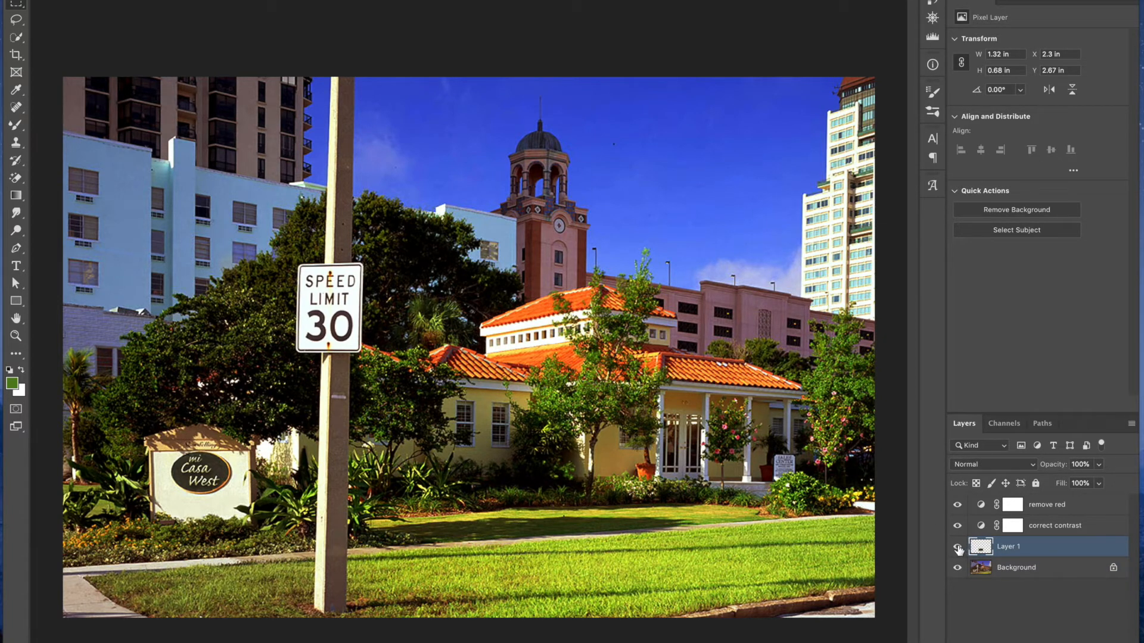
# Rename the copied layer as "new plants" and move it over the lower signpost, to about X 1.51 in, Y 2.72 in
pyautogui.doubleClick(1015, 546)
pyautogui.write('new plants')
pyautogui.press('Return')
pyautogui.moveTo(476, 503); pyautogui.dragTo(365, 510)
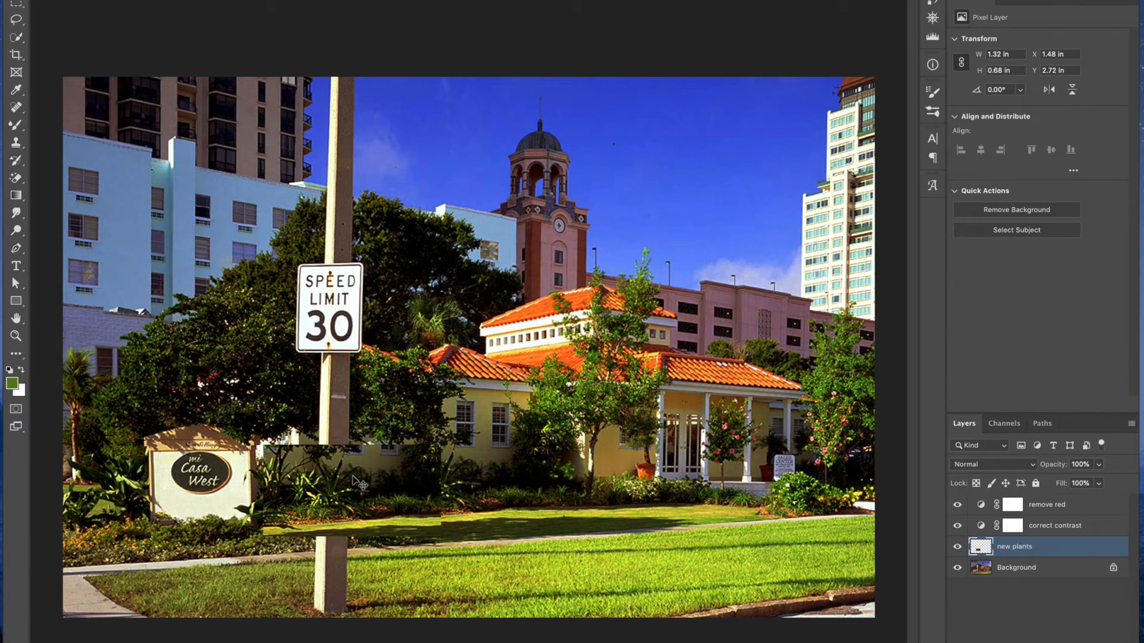
pyautogui.moveTo(376, 477); pyautogui.dragTo(380, 476)
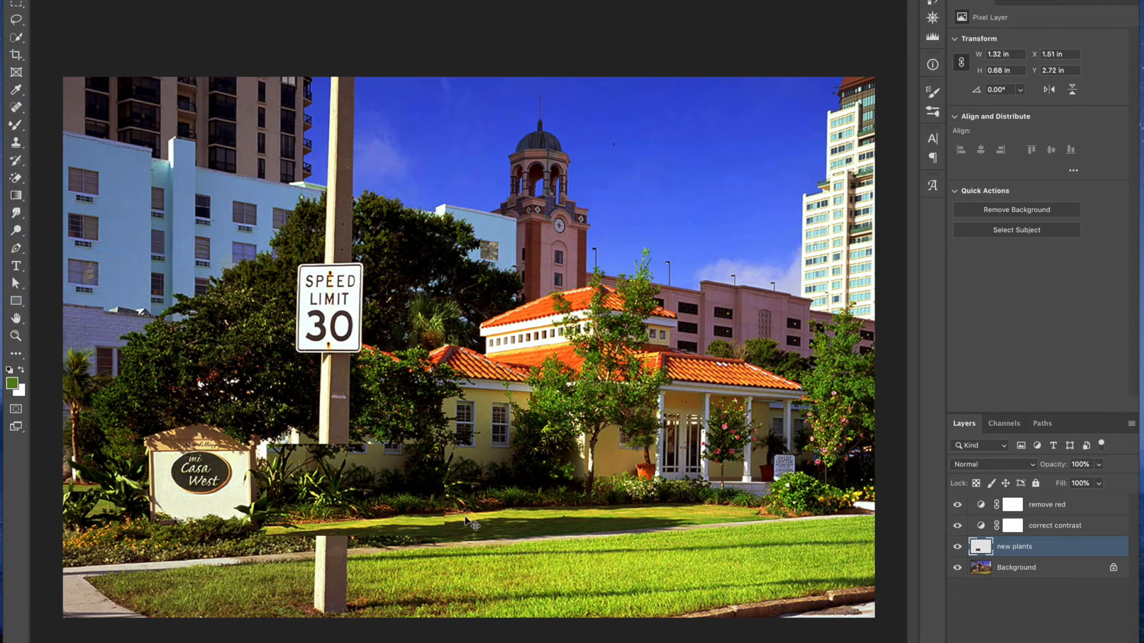
# Erase the hard edges of the new plants patch with a soft eraser brush at 0% hardness, blending it into the surrounding garden
pyautogui.press('super+plus')
pyautogui.press('super+plus')
pyautogui.moveTo(429, 535); pyautogui.dragTo(702, 225)
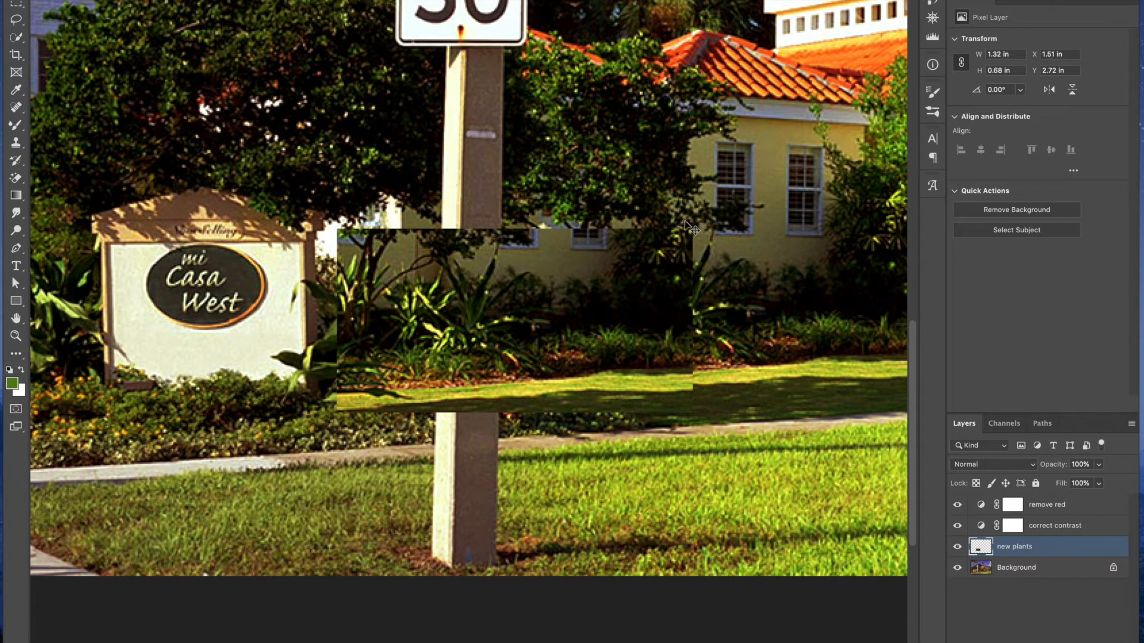
pyautogui.click(23, 177)
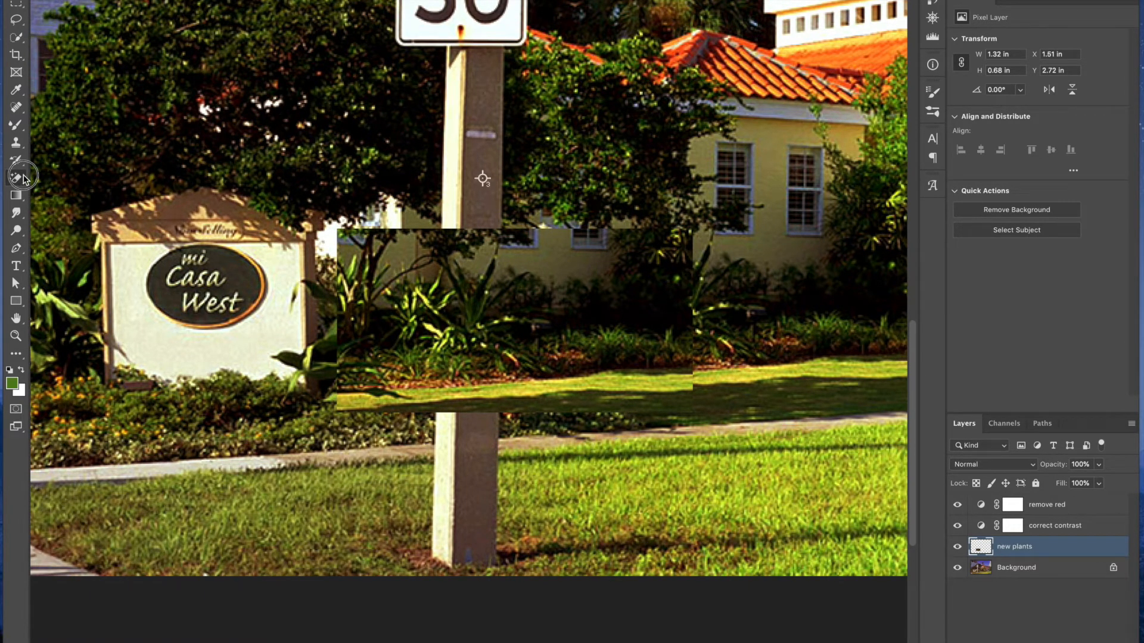
pyautogui.click(71, 178)
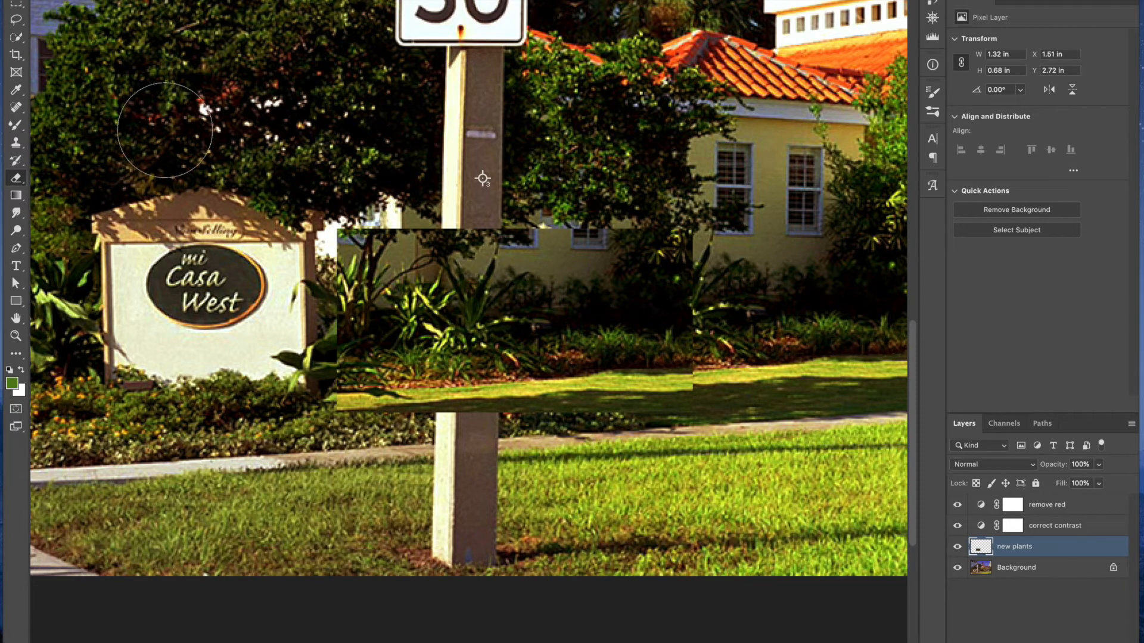
pyautogui.rightClick(292, 76)
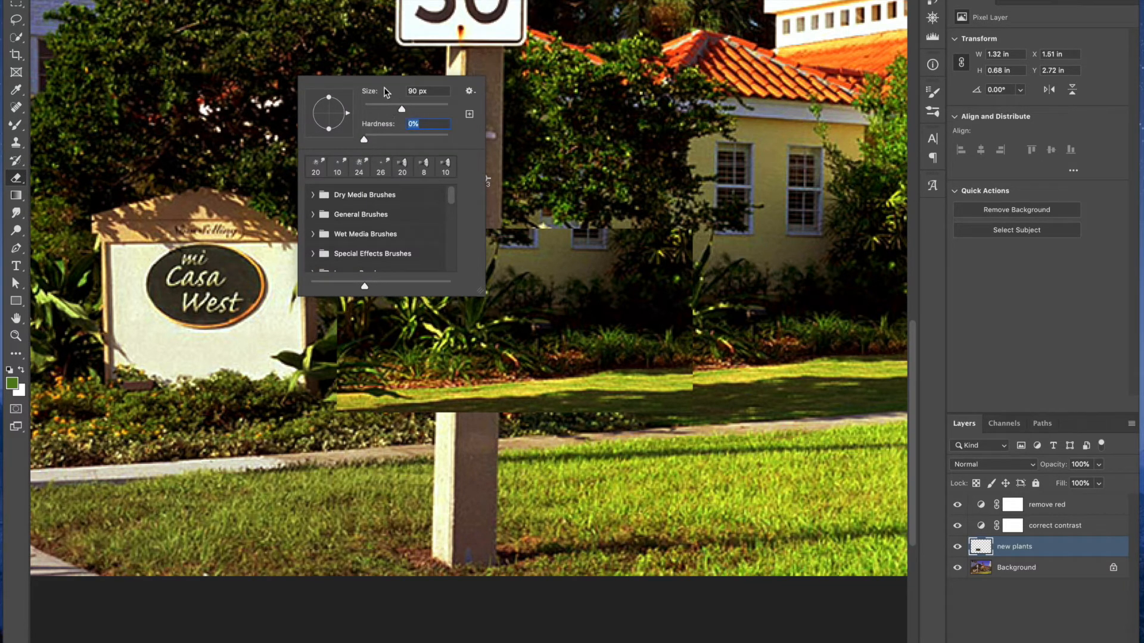
pyautogui.press('Return')
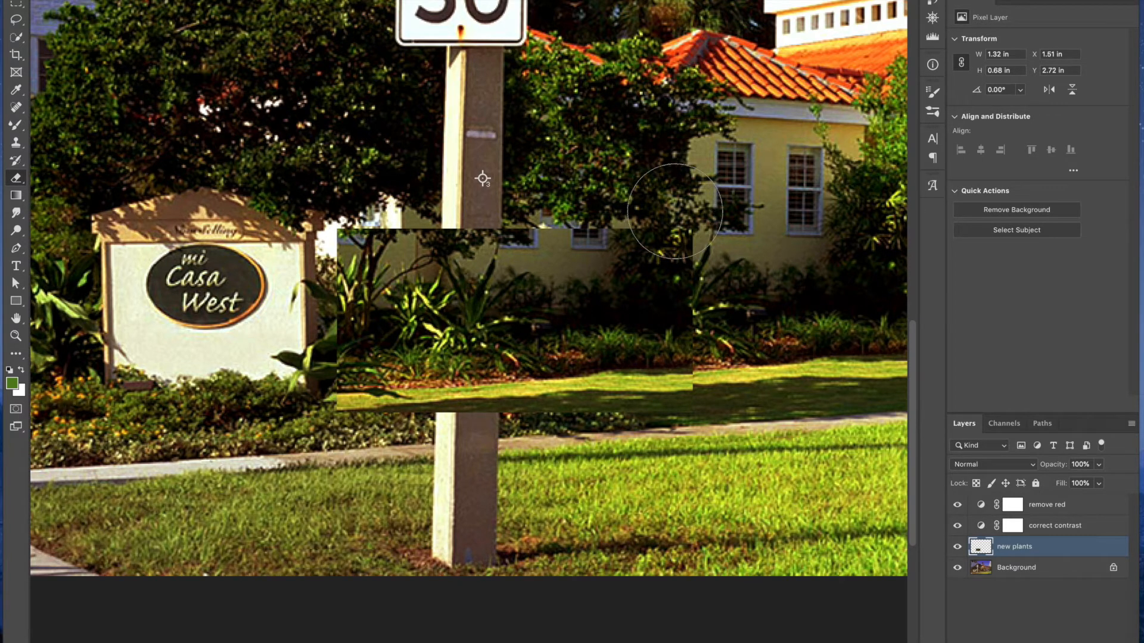
pyautogui.press('[')
pyautogui.press('[')
pyautogui.moveTo(701, 250)
pyautogui.mouseDown()
pyautogui.moveTo(703, 285)
pyautogui.moveTo(637, 187)
pyautogui.moveTo(702, 261)
pyautogui.moveTo(606, 202)
pyautogui.moveTo(571, 220)
pyautogui.moveTo(633, 205)
pyautogui.moveTo(556, 248)
pyautogui.moveTo(548, 274)
pyautogui.moveTo(563, 260)
pyautogui.moveTo(561, 232)
pyautogui.moveTo(574, 268)
pyautogui.moveTo(613, 205)
pyautogui.moveTo(597, 237)
pyautogui.moveTo(706, 214)
pyautogui.moveTo(724, 292)
pyautogui.moveTo(711, 431)
pyautogui.moveTo(693, 435)
pyautogui.moveTo(702, 409)
pyautogui.moveTo(692, 399)
pyautogui.moveTo(694, 418)
pyautogui.moveTo(643, 426)
pyautogui.moveTo(718, 394)
pyautogui.moveTo(724, 406)
pyautogui.moveTo(714, 397)
pyautogui.moveTo(624, 417)
pyautogui.moveTo(624, 383)
pyautogui.mouseUp()
pyautogui.moveTo(630, 434)
pyautogui.mouseDown()
pyautogui.moveTo(572, 439)
pyautogui.moveTo(570, 419)
pyautogui.moveTo(537, 418)
pyautogui.moveTo(655, 411)
pyautogui.moveTo(343, 423)
pyautogui.moveTo(357, 408)
pyautogui.moveTo(334, 351)
pyautogui.moveTo(349, 268)
pyautogui.moveTo(327, 250)
pyautogui.moveTo(349, 259)
pyautogui.moveTo(369, 247)
pyautogui.moveTo(333, 255)
pyautogui.moveTo(334, 241)
pyautogui.moveTo(372, 245)
pyautogui.moveTo(374, 219)
pyautogui.moveTo(352, 247)
pyautogui.moveTo(336, 346)
pyautogui.moveTo(411, 223)
pyautogui.moveTo(384, 220)
pyautogui.moveTo(382, 192)
pyautogui.moveTo(382, 240)
pyautogui.moveTo(382, 203)
pyautogui.moveTo(364, 241)
pyautogui.moveTo(368, 310)
pyautogui.moveTo(337, 384)
pyautogui.moveTo(411, 426)
pyautogui.moveTo(336, 393)
pyautogui.moveTo(286, 433)
pyautogui.moveTo(319, 424)
pyautogui.mouseUp()
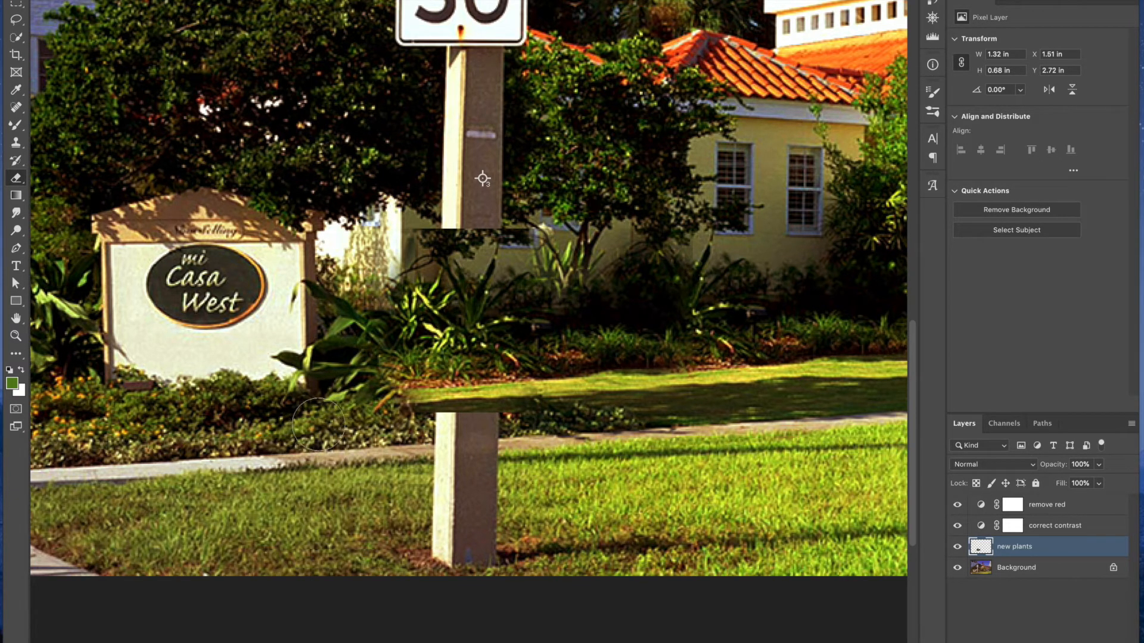
pyautogui.moveTo(512, 417); pyautogui.dragTo(581, 394)
pyautogui.press('v')
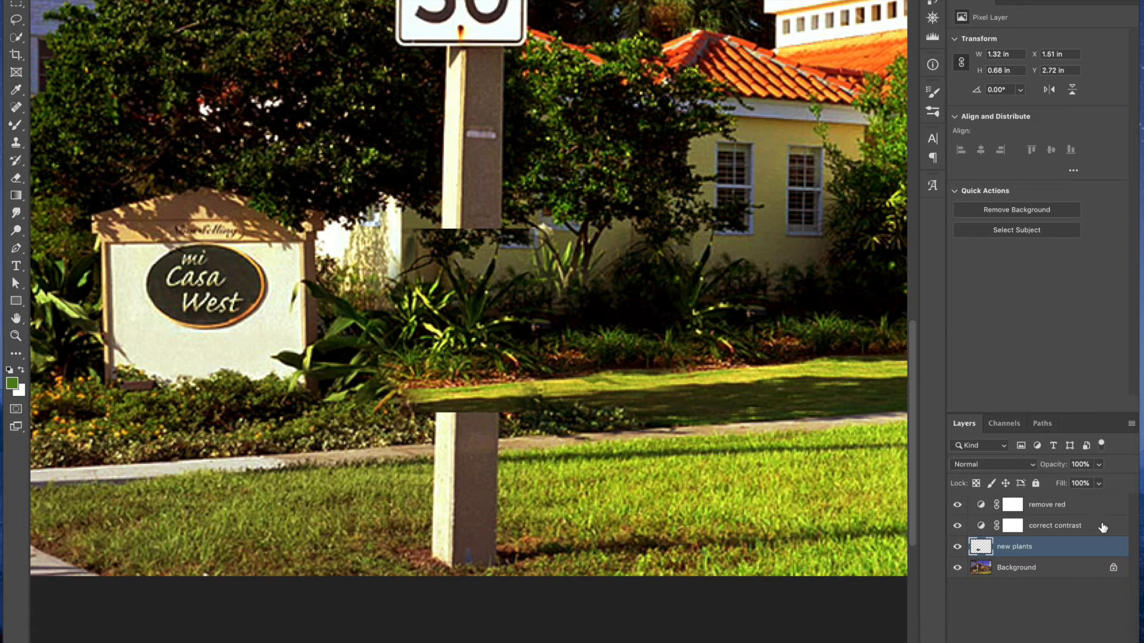
# Duplicate the Background layer and rename the copy as "edits"
pyautogui.click(1043, 569)
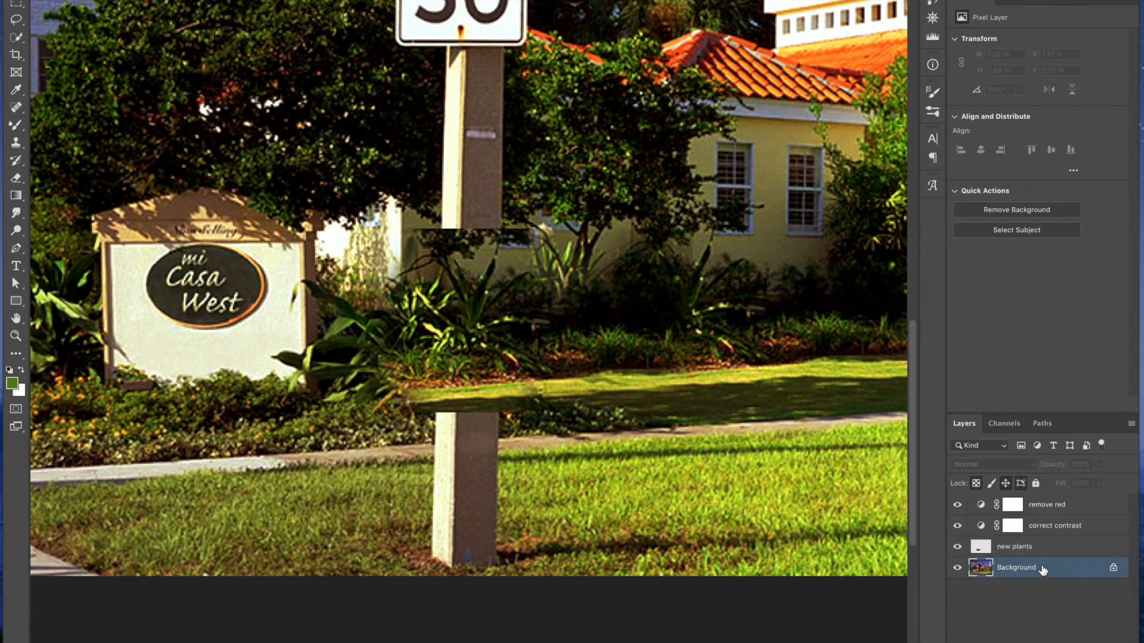
pyautogui.hotkey('ctrl', 'j')
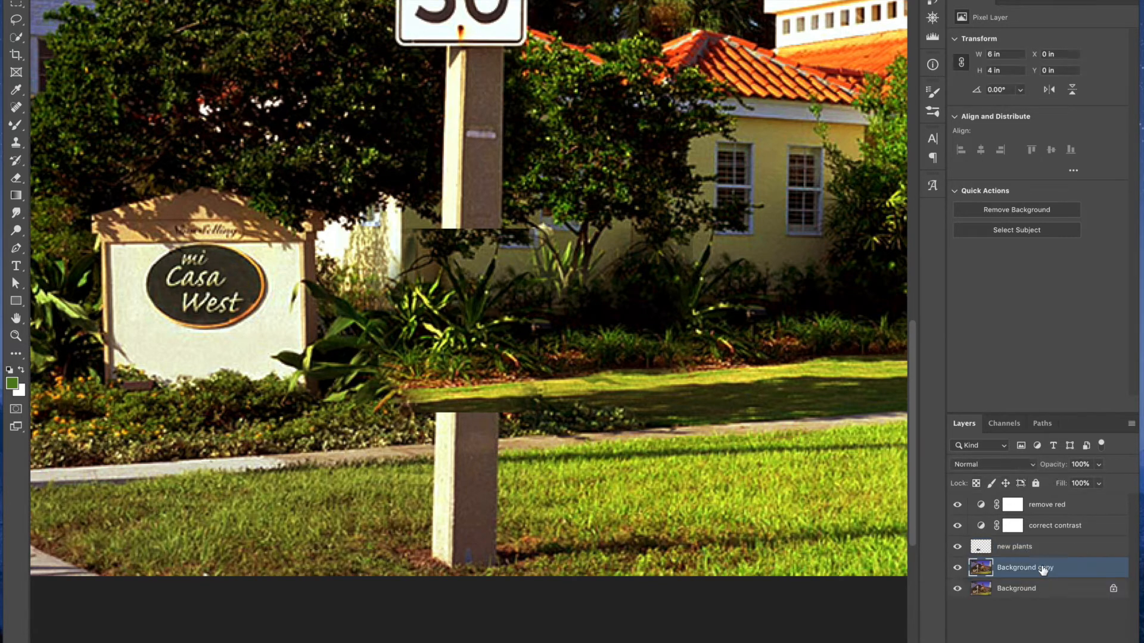
pyautogui.doubleClick(1043, 569)
pyautogui.write('edits')
pyautogui.press('Return')
pyautogui.moveTo(732, 366); pyautogui.dragTo(603, 468)
pyautogui.hotkey('ctrl', '0')
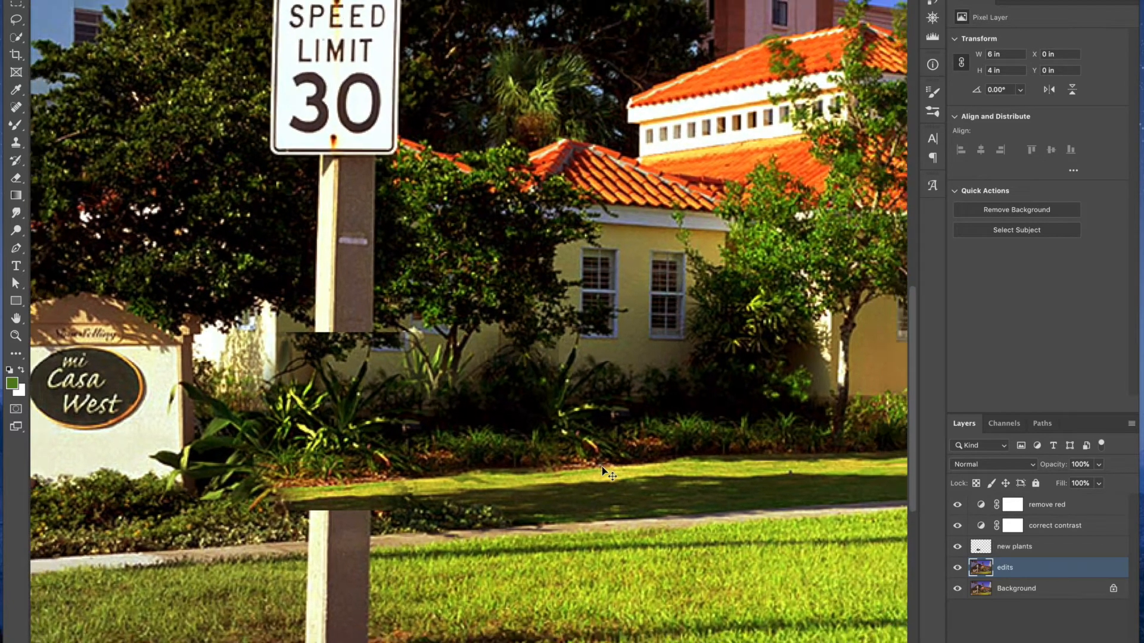
# Remove the small dark speck in the sky beside the domed tower with a small Spot Healing Brush on the edits layer
pyautogui.click(14, 108)
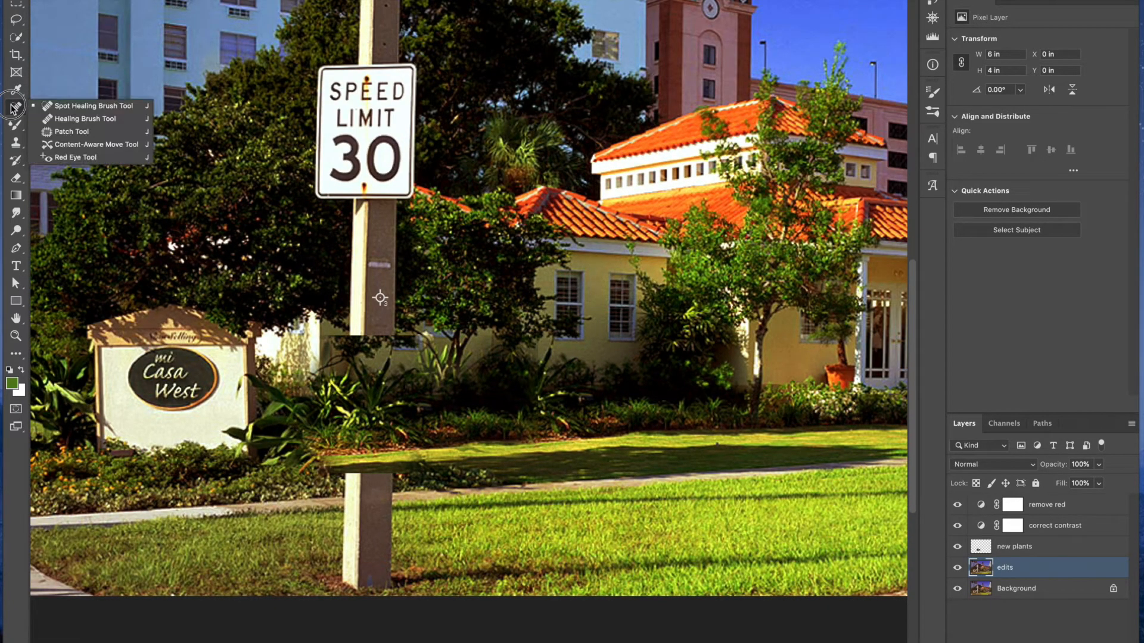
pyautogui.click(48, 108)
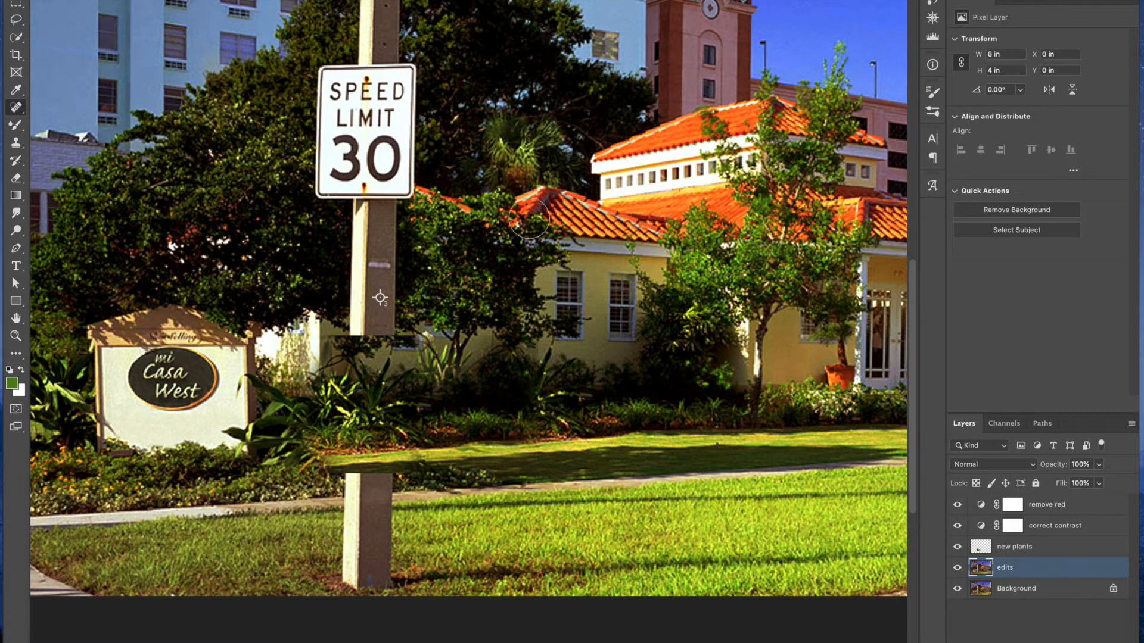
pyautogui.scroll(5, 613, 198)
pyautogui.hscroll(8, 612, 198)
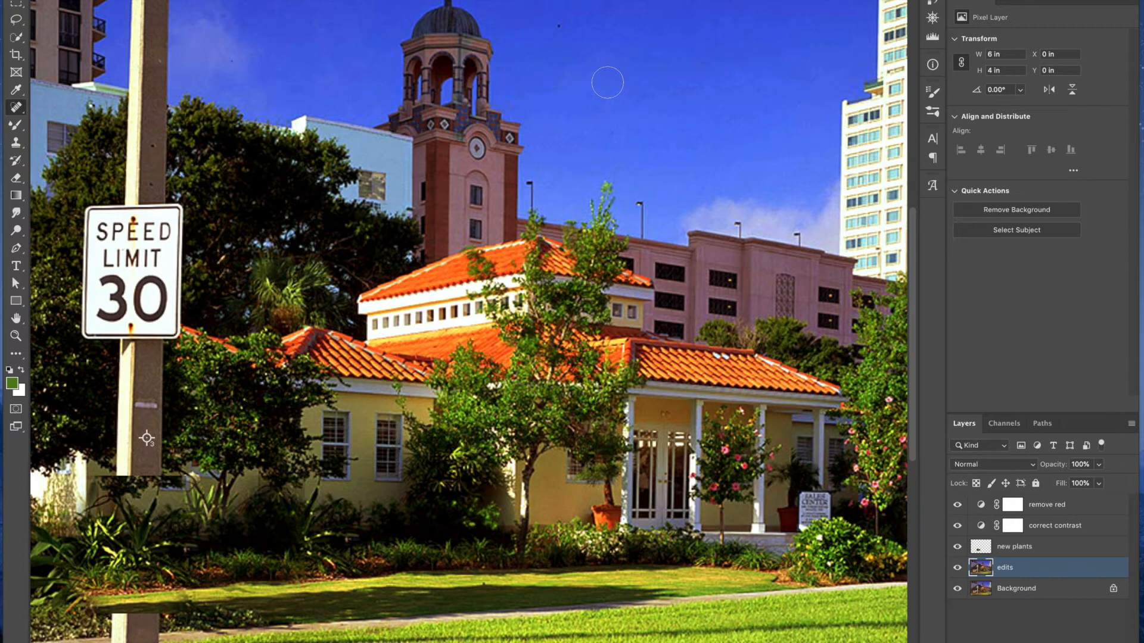
pyautogui.press('[')
pyautogui.press('[')
pyautogui.press('[')
pyautogui.press(']')
pyautogui.press(']')
pyautogui.press(']')
pyautogui.press('[')
pyautogui.press('[')
pyautogui.press('[')
pyautogui.press('[')
pyautogui.click(559, 25)
# Spot-heal three lampposts standing above the pink parking garage's roofline beside the domed tower
pyautogui.moveTo(637, 206); pyautogui.dragTo(642, 233)
pyautogui.moveTo(530, 181); pyautogui.dragTo(533, 216)
pyautogui.moveTo(738, 222); pyautogui.dragTo(738, 233)
pyautogui.moveTo(823, 325); pyautogui.dragTo(590, 274)
pyautogui.scroll(1, 482, 377)
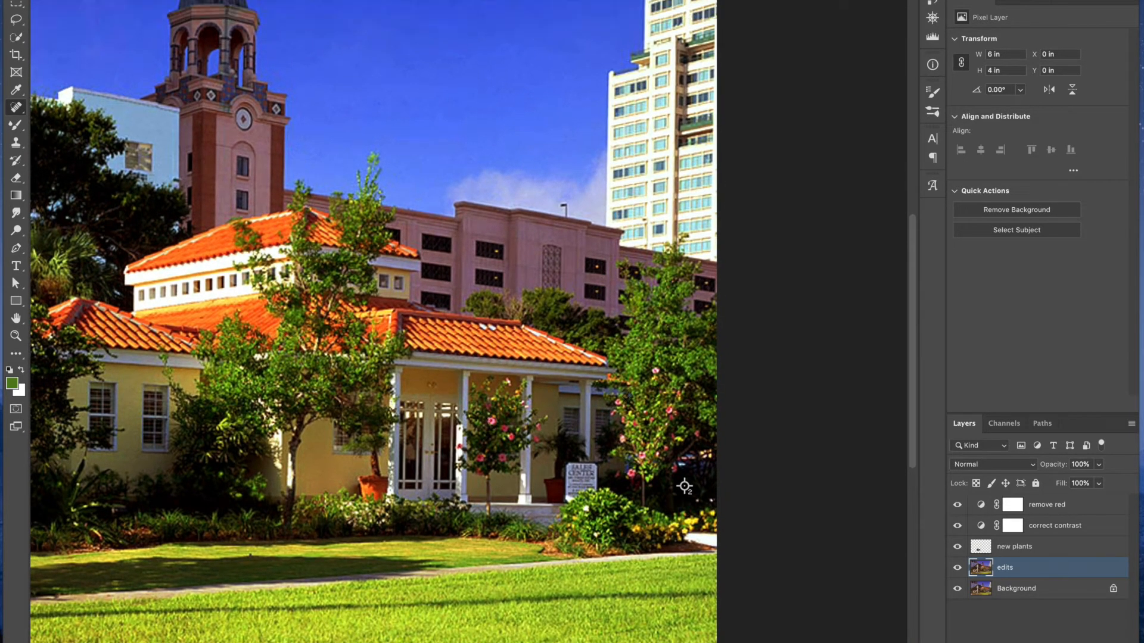
# Spot-heal pink flowers on the small tree beside the building's entrance doors
pyautogui.click(488, 429)
pyautogui.click(491, 413)
pyautogui.click(506, 429)
pyautogui.click(511, 436)
pyautogui.click(512, 440)
pyautogui.click(508, 438)
pyautogui.click(504, 425)
# Try to remove the clock face from the domed tower with the Spot Healing Brush, then undo the stroke
pyautogui.moveTo(462, 385); pyautogui.dragTo(572, 381)
pyautogui.moveTo(512, 330); pyautogui.dragTo(607, 339)
pyautogui.moveTo(475, 322); pyautogui.dragTo(580, 354)
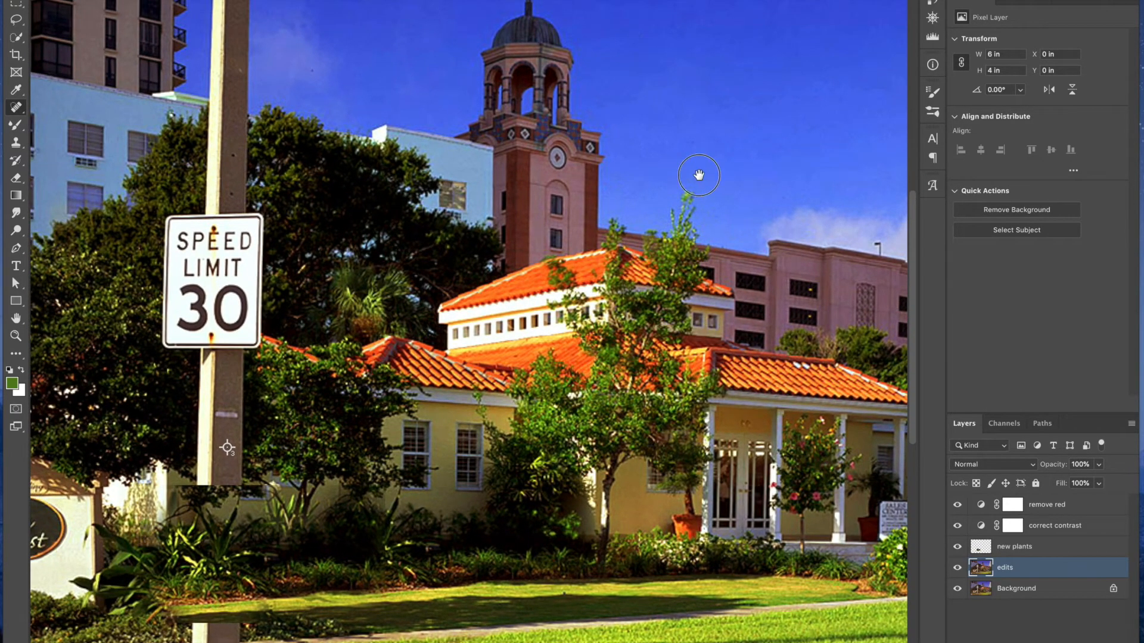
pyautogui.moveTo(697, 176); pyautogui.dragTo(684, 313)
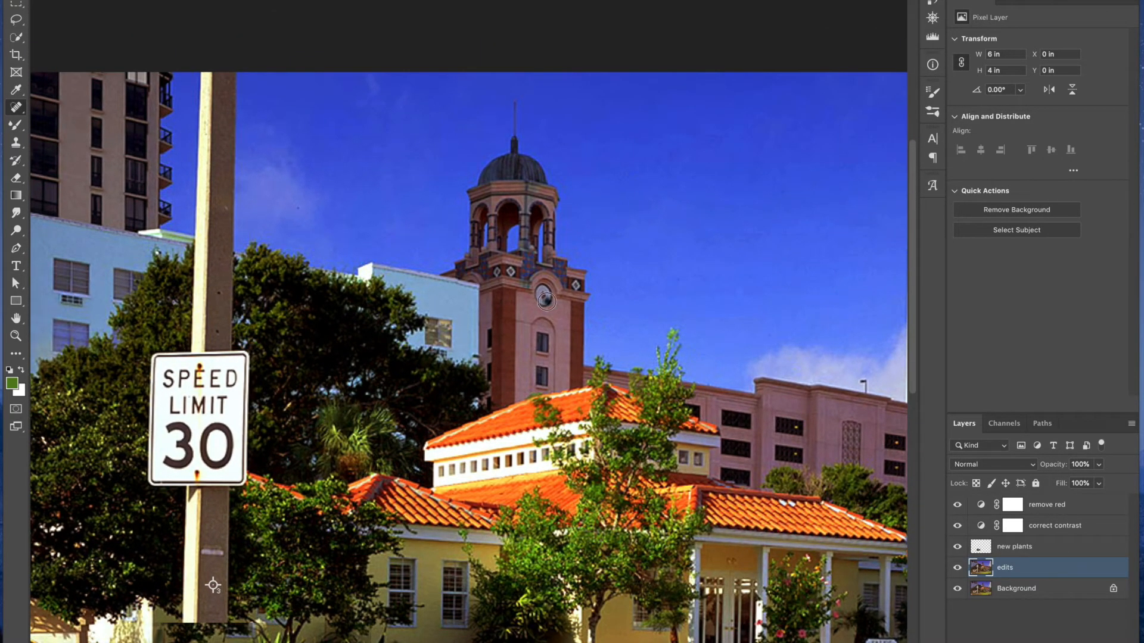
pyautogui.moveTo(541, 303)
pyautogui.mouseDown()
pyautogui.moveTo(540, 287)
pyautogui.moveTo(548, 297)
pyautogui.mouseUp()
pyautogui.hotkey('ctrl', 'z')
# Hide the new plants layer to expose the original signpost and garden
pyautogui.scroll(-10, 733, 447)
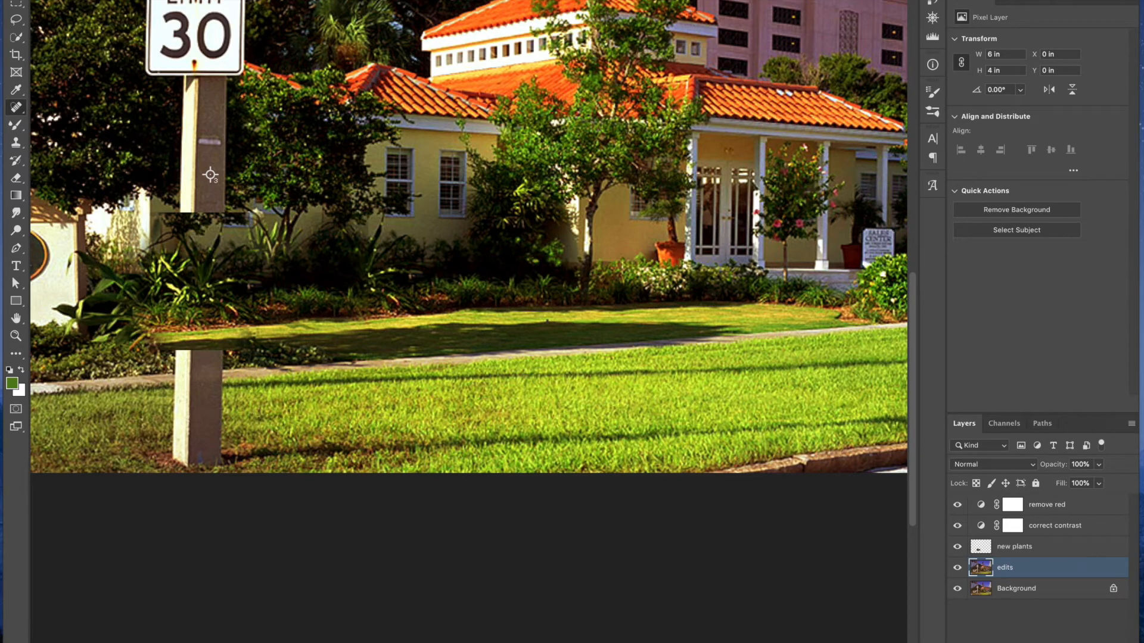
pyautogui.click(957, 547)
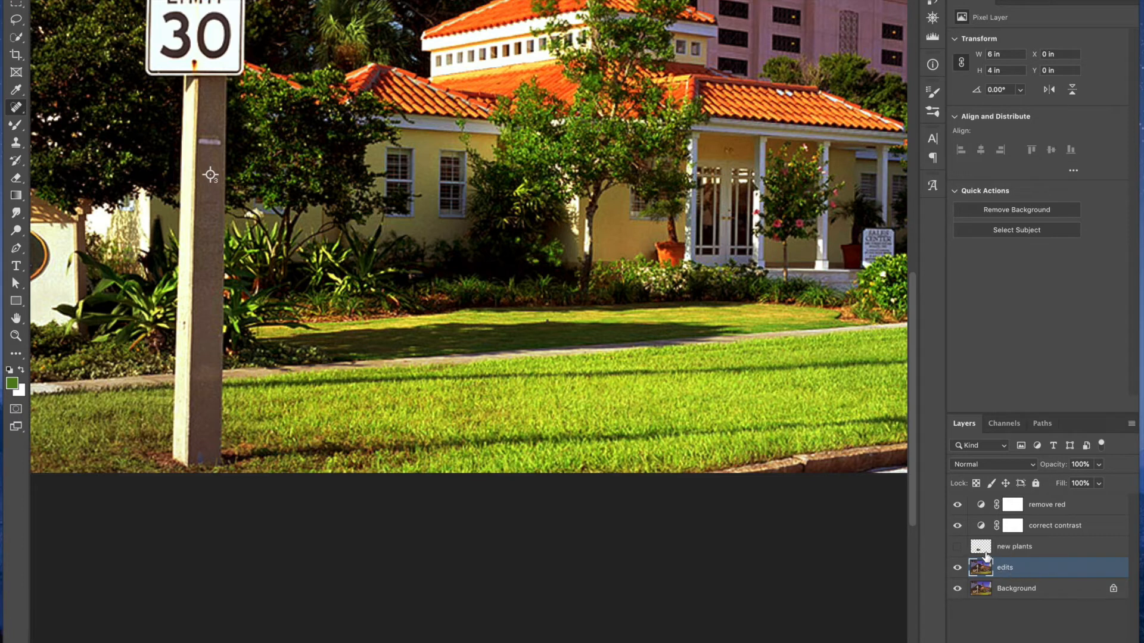
pyautogui.scroll(-1, 618, 390)
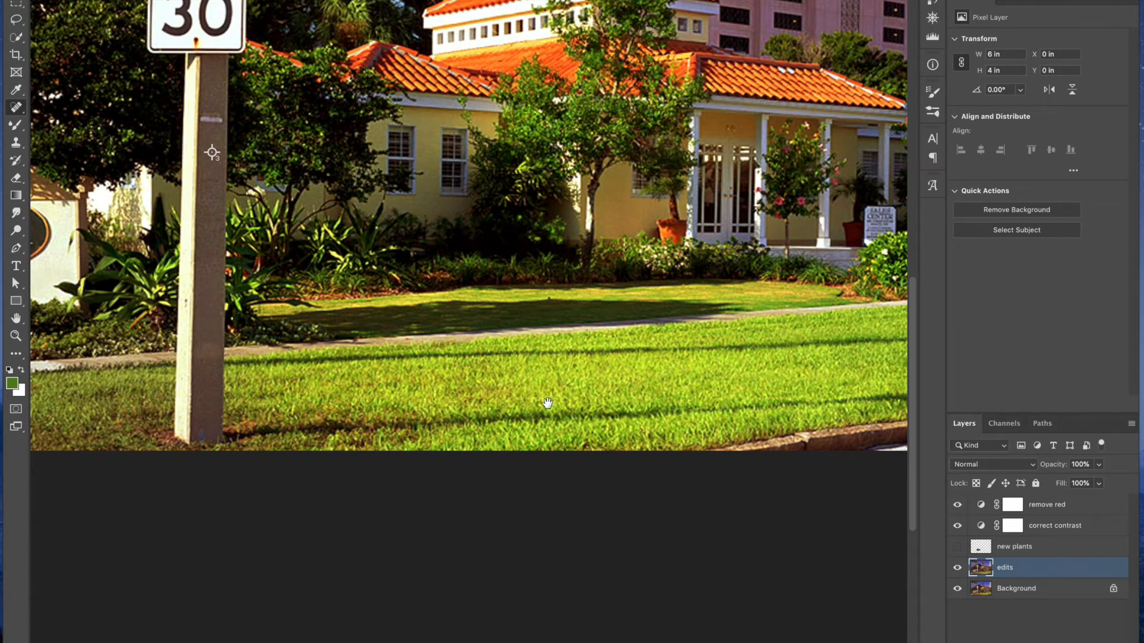
pyautogui.moveTo(548, 402); pyautogui.dragTo(555, 367)
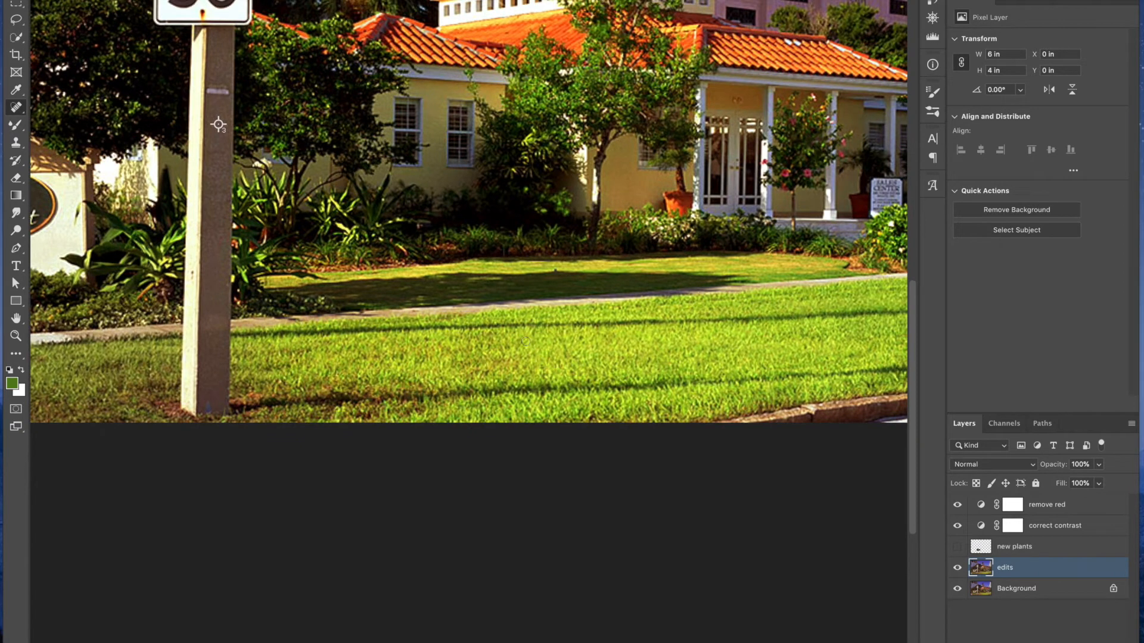
pyautogui.moveTo(544, 351); pyautogui.dragTo(542, 361)
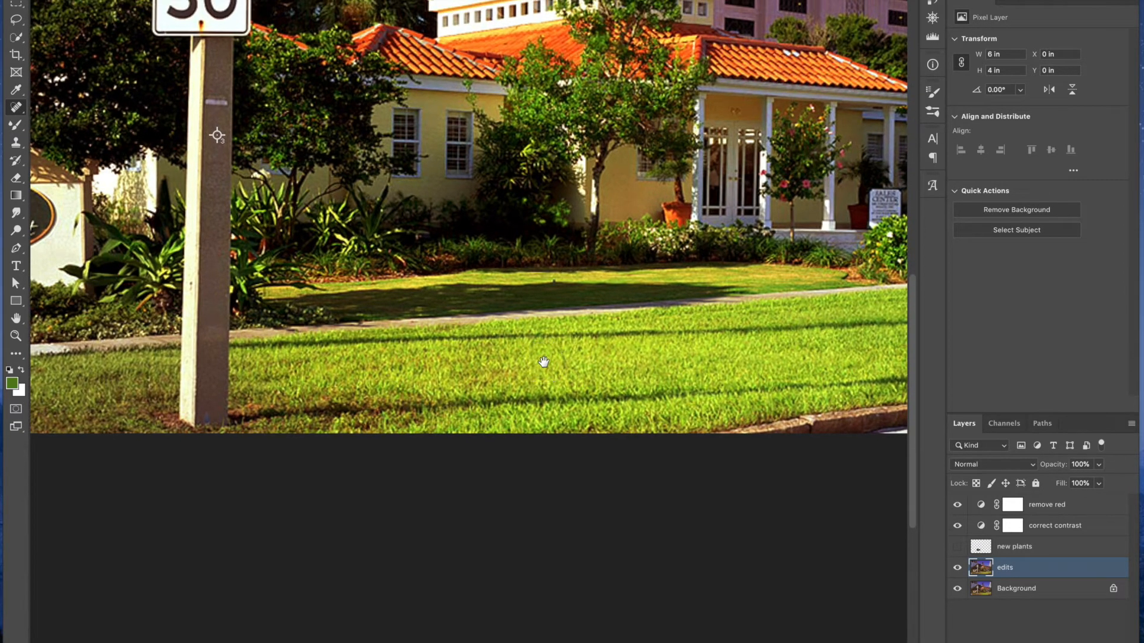
# Heal two sections of the upper shadow line on the front lawn using the Healing Brush and grass sampled nearby
pyautogui.press('super+plus')
pyautogui.moveTo(596, 362); pyautogui.dragTo(510, 373)
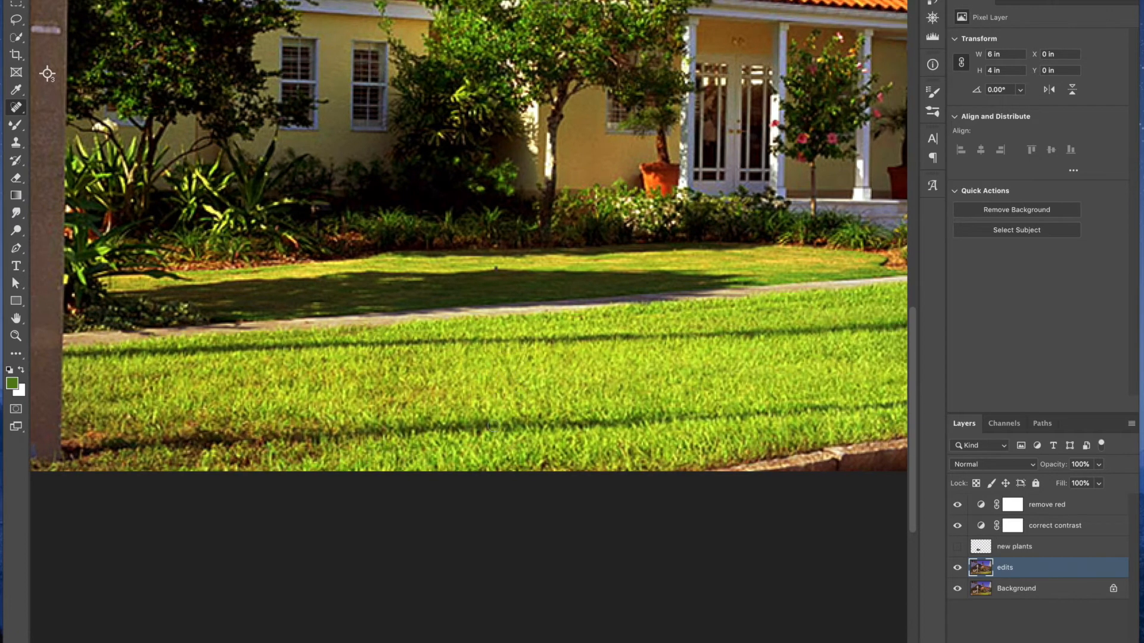
pyautogui.moveTo(470, 345); pyautogui.dragTo(462, 356)
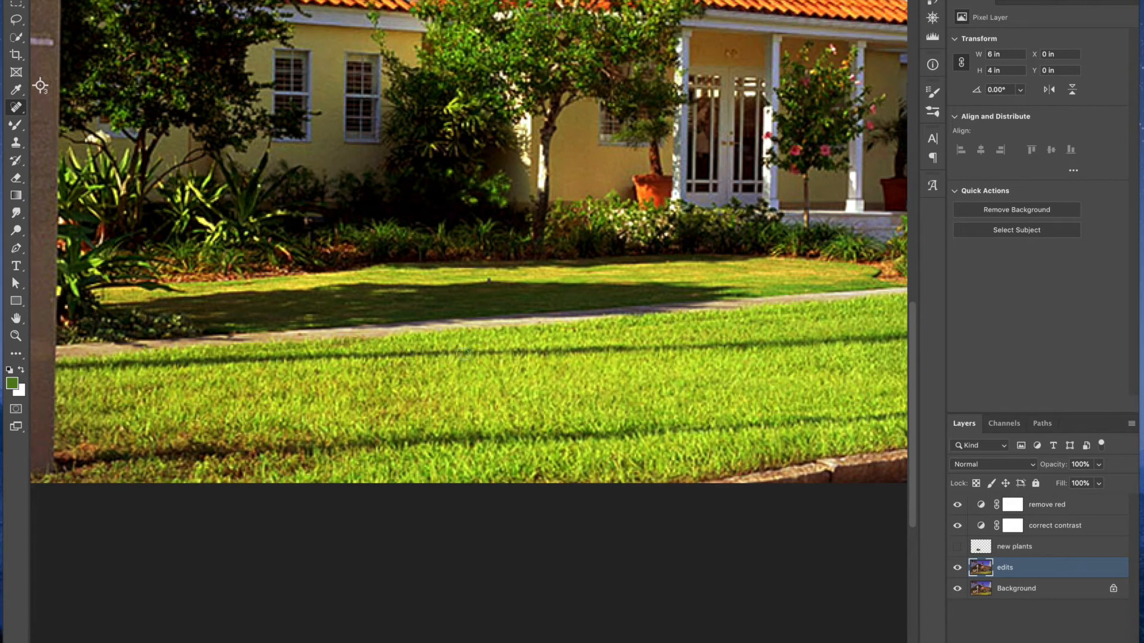
pyautogui.click(16, 108)
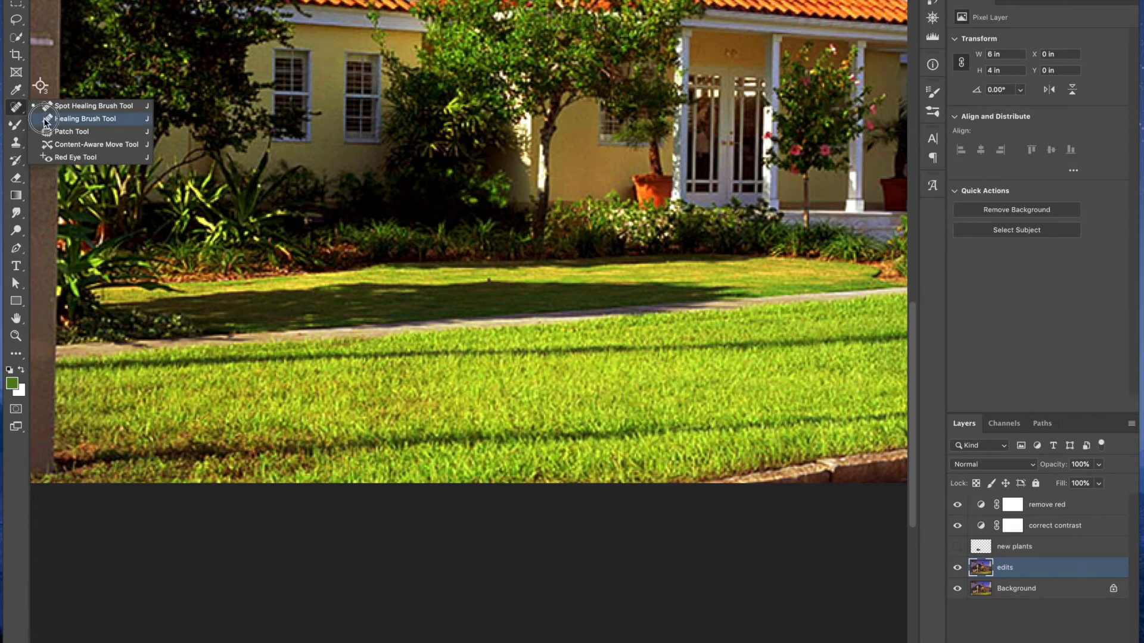
pyautogui.click(85, 119)
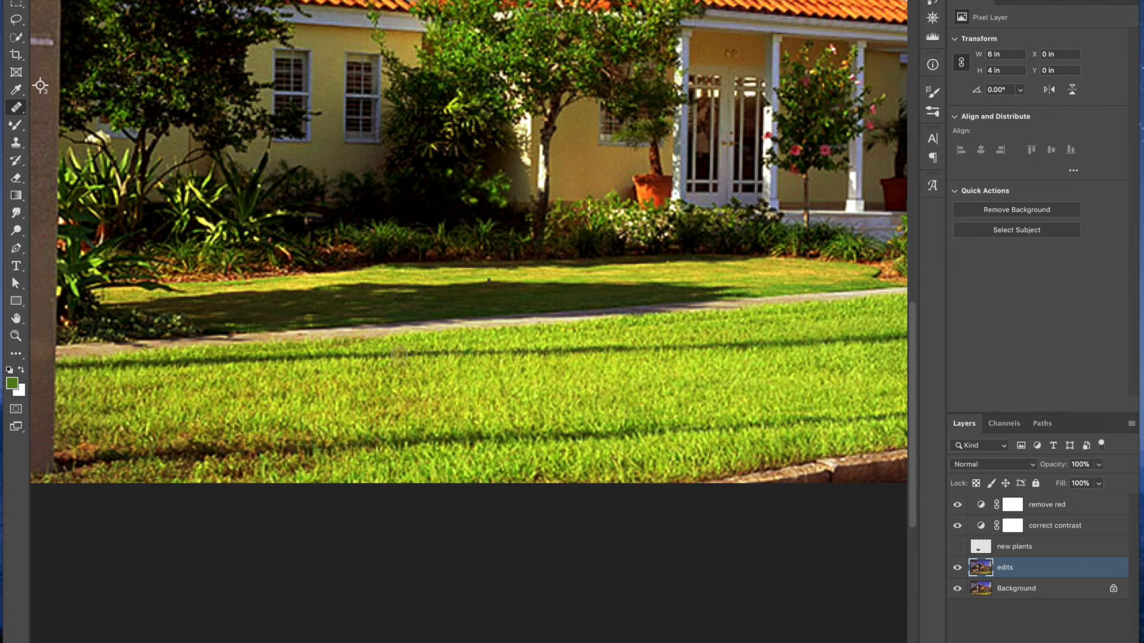
pyautogui.moveTo(399, 354); pyautogui.dragTo(443, 354)
pyautogui.moveTo(443, 353); pyautogui.dragTo(459, 353)
pyautogui.keyDown('alt'); pyautogui.click(617, 376); pyautogui.keyUp('alt')
pyautogui.moveTo(657, 347); pyautogui.dragTo(596, 349)
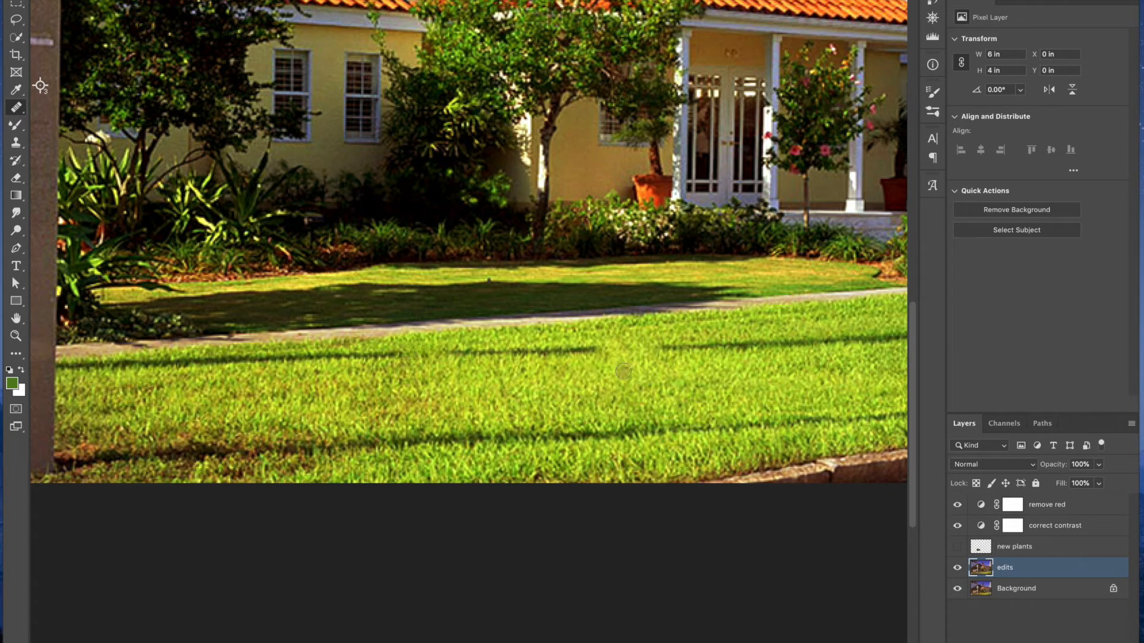
# Resample clean grass and heal uneven spots in the lawn between the two shadow lines
pyautogui.keyDown('alt'); pyautogui.click(649, 375); pyautogui.keyUp('alt')
pyautogui.click(435, 374)
pyautogui.click(463, 386)
pyautogui.click(448, 377)
pyautogui.click(487, 381)
pyautogui.click(530, 379)
pyautogui.click(504, 386)
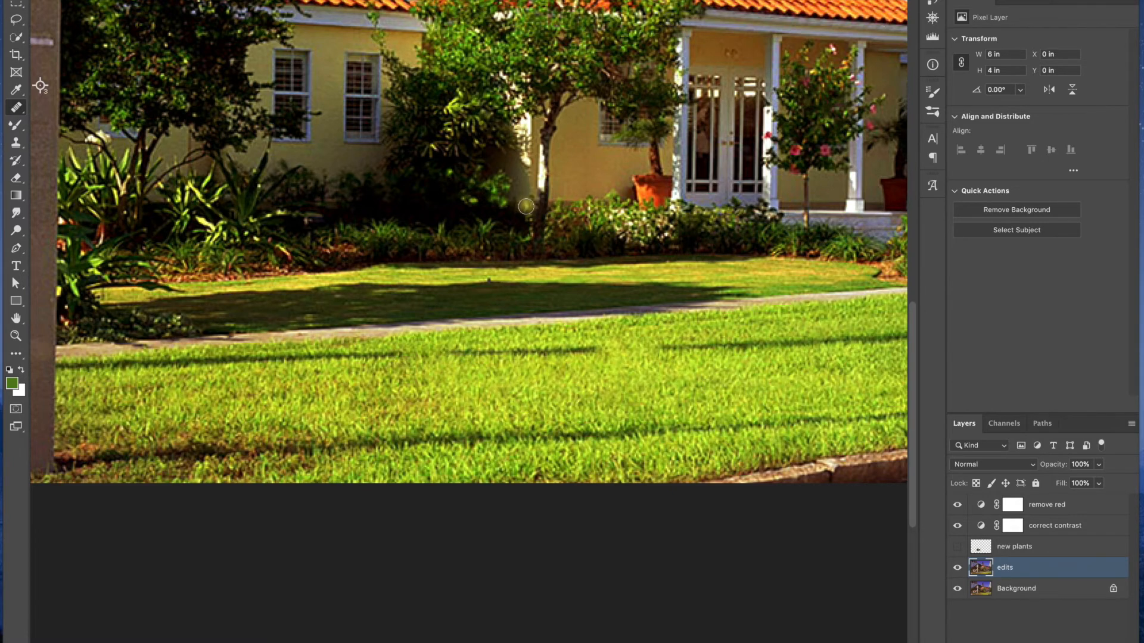
# Try covering the upper corner of the speed-limit sign with tree foliage using the Healing Brush, then undo the strokes
pyautogui.moveTo(393, 148); pyautogui.dragTo(639, 403)
pyautogui.moveTo(429, 210); pyautogui.dragTo(624, 413)
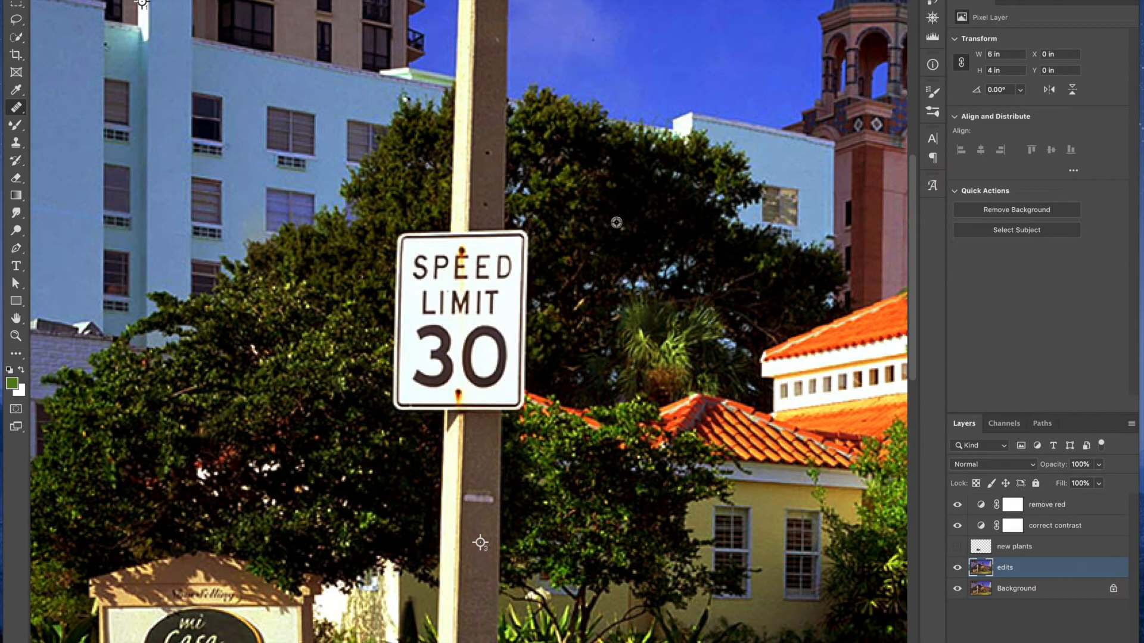
pyautogui.moveTo(522, 237)
pyautogui.mouseDown()
pyautogui.moveTo(523, 286)
pyautogui.moveTo(529, 268)
pyautogui.moveTo(511, 232)
pyautogui.moveTo(498, 275)
pyautogui.mouseUp()
pyautogui.press('[')
pyautogui.press('[')
pyautogui.press('[')
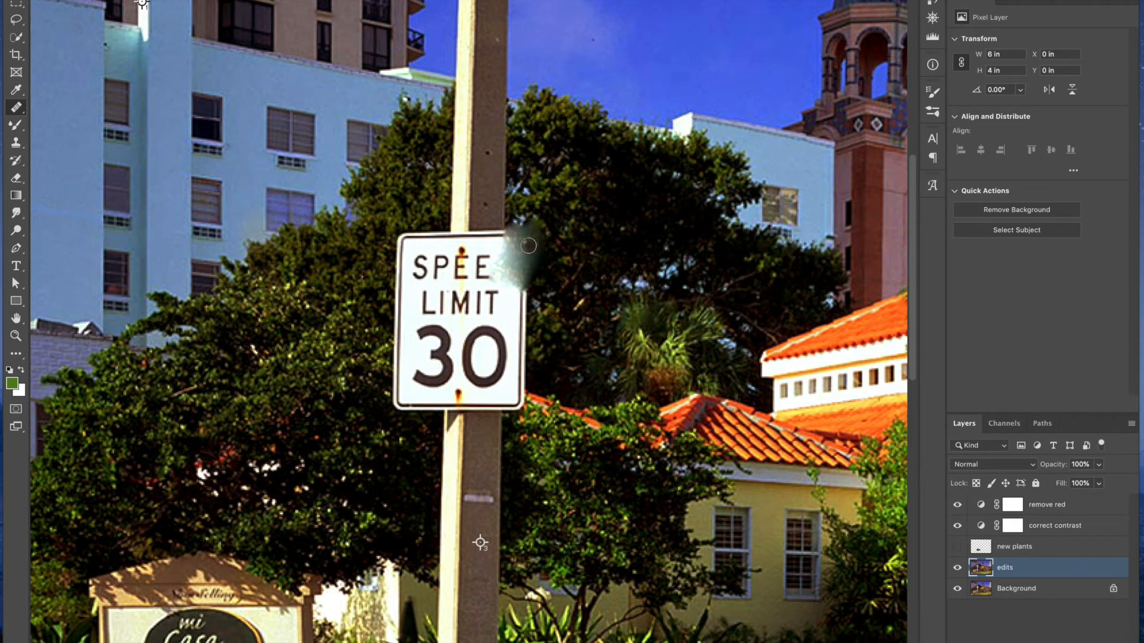
pyautogui.moveTo(522, 246); pyautogui.dragTo(507, 251)
pyautogui.hotkey('ctrl', 'z')
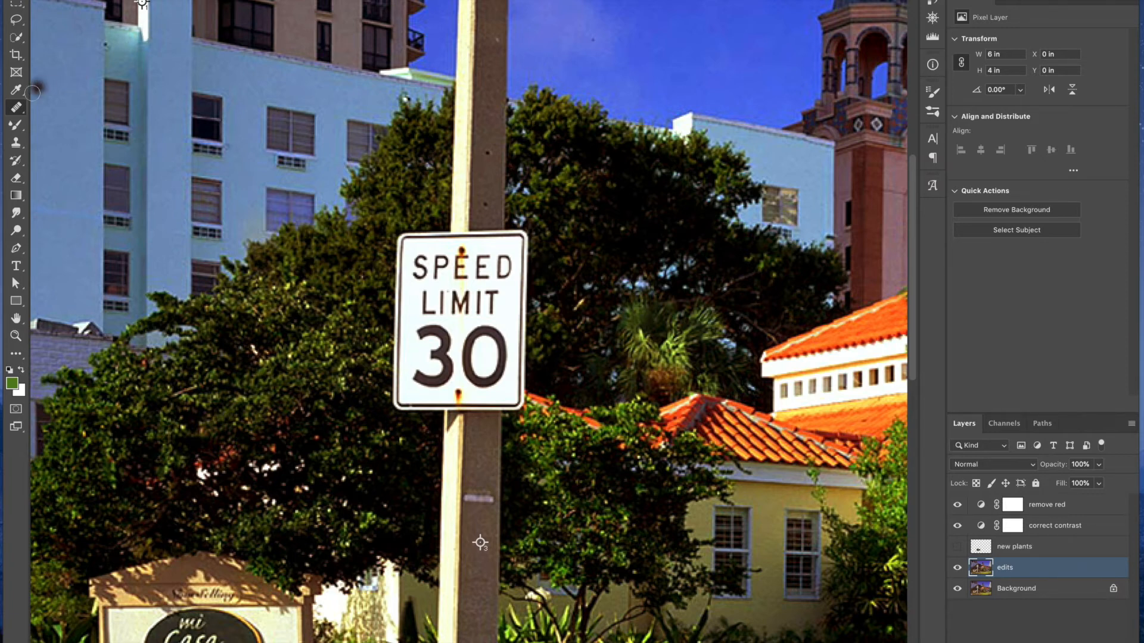
# Try covering the lower half of the speed-limit sign with leaves sampled from the adjacent tree, using a smaller Clone Stamp brush
pyautogui.click(16, 144)
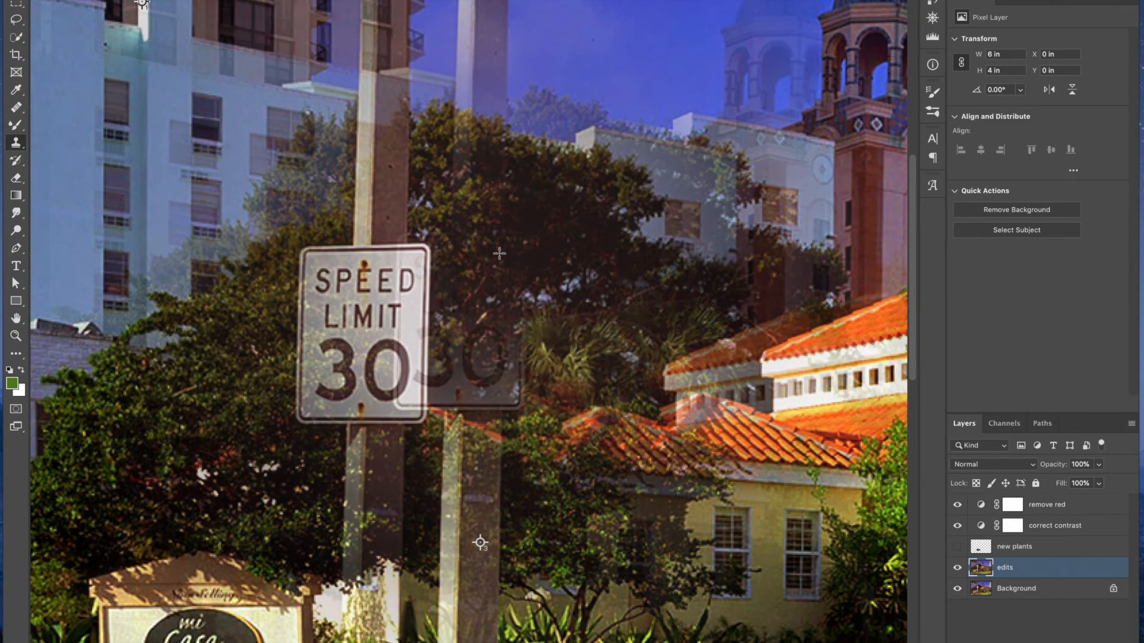
pyautogui.click(499, 254)
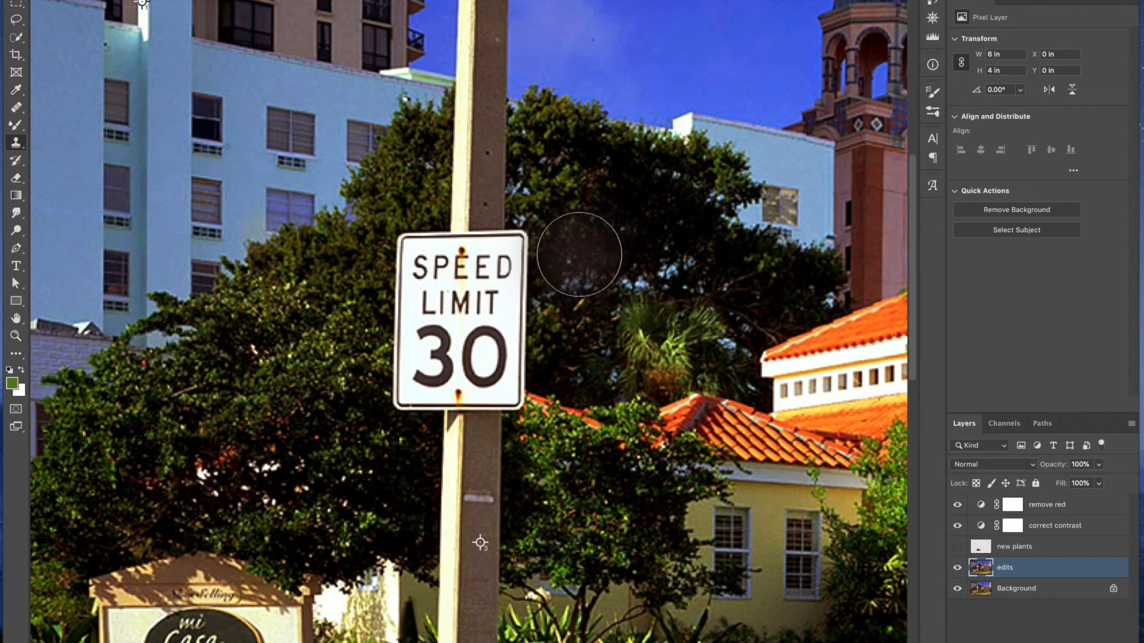
pyautogui.press(']')
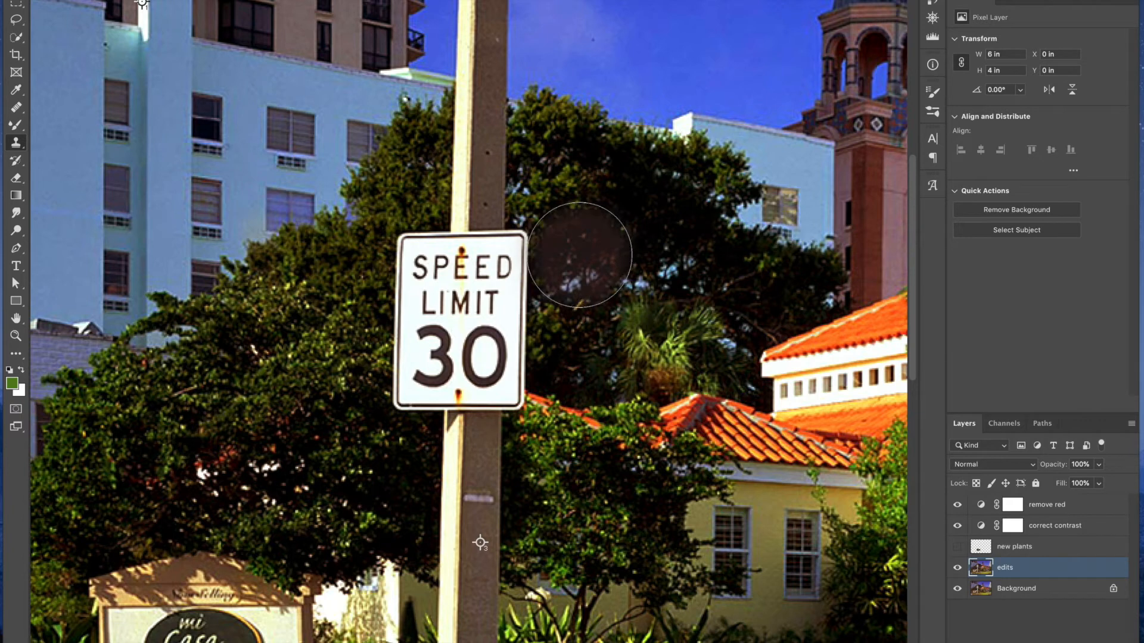
pyautogui.press('[')
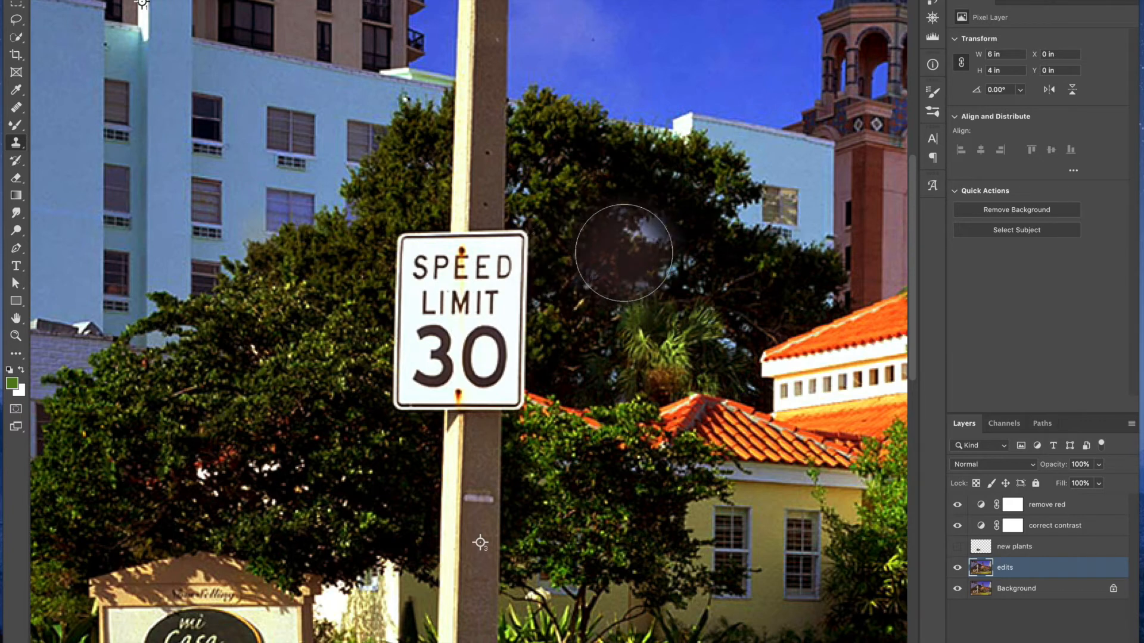
pyautogui.press('[')
pyautogui.press('[')
pyautogui.press('[')
pyautogui.press('[')
pyautogui.press('[')
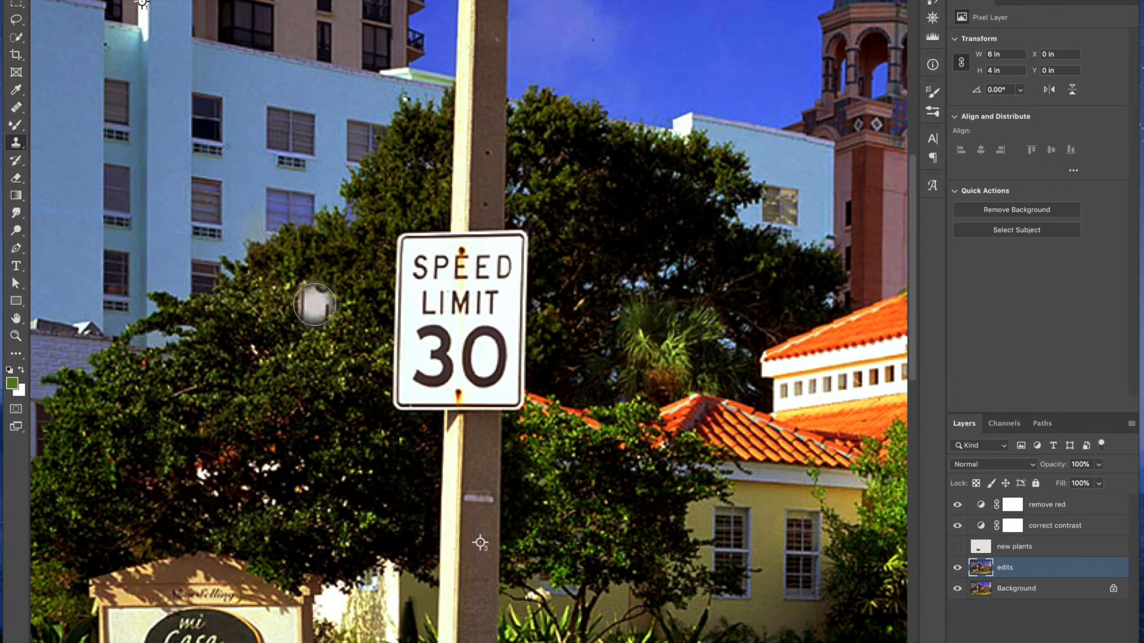
pyautogui.keyDown('alt'); pyautogui.click(341, 338); pyautogui.keyUp('alt')
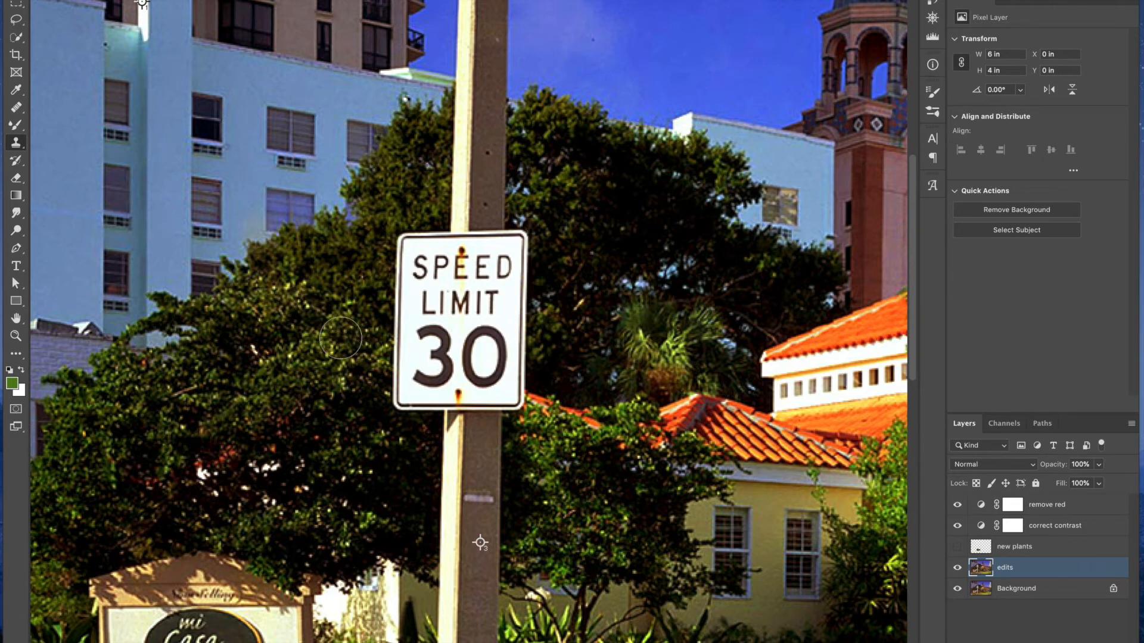
pyautogui.moveTo(391, 327); pyautogui.dragTo(388, 364)
pyautogui.click(391, 329)
pyautogui.click(391, 329)
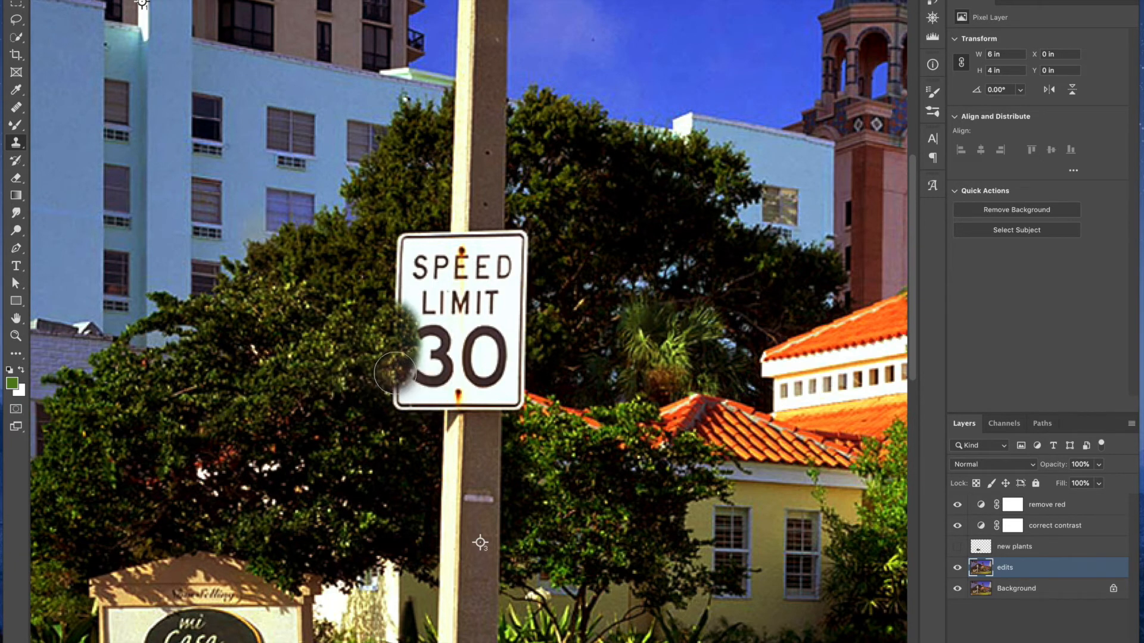
pyautogui.moveTo(428, 348)
pyautogui.mouseDown()
pyautogui.moveTo(414, 357)
pyautogui.moveTo(417, 340)
pyautogui.moveTo(417, 357)
pyautogui.moveTo(470, 321)
pyautogui.moveTo(456, 369)
pyautogui.moveTo(479, 337)
pyautogui.moveTo(466, 369)
pyautogui.moveTo(466, 329)
pyautogui.moveTo(471, 352)
pyautogui.moveTo(486, 329)
pyautogui.moveTo(485, 361)
pyautogui.mouseUp()
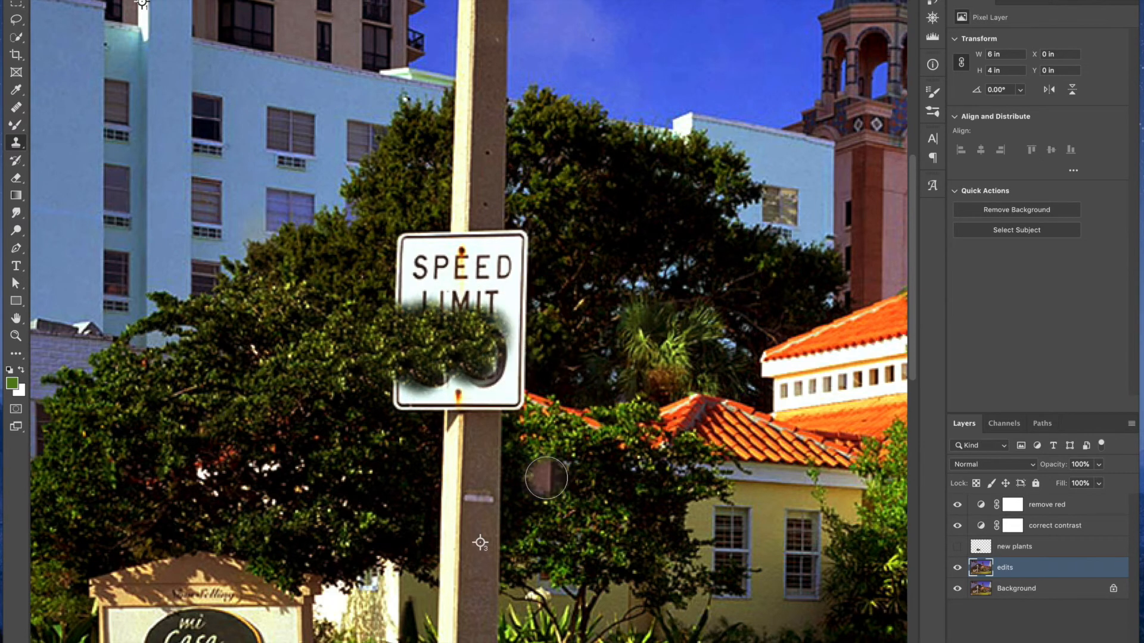
# Undo the Clone Stamp strokes that cover the lower half of the speed-limit sign with leaves
pyautogui.press('v')
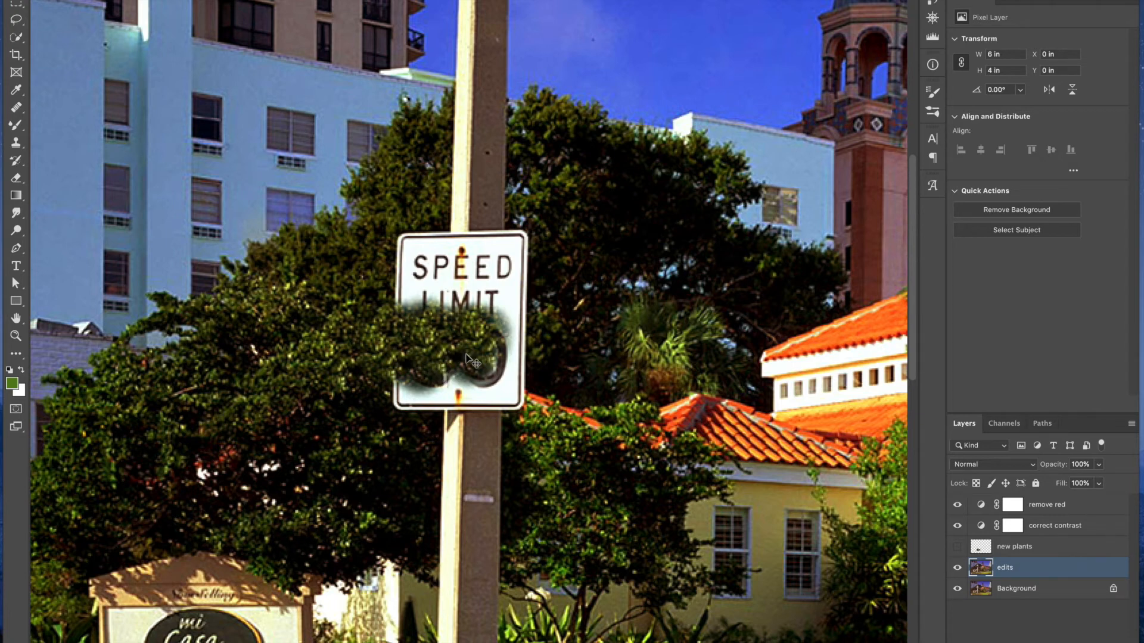
pyautogui.scroll(-1, 544, 375)
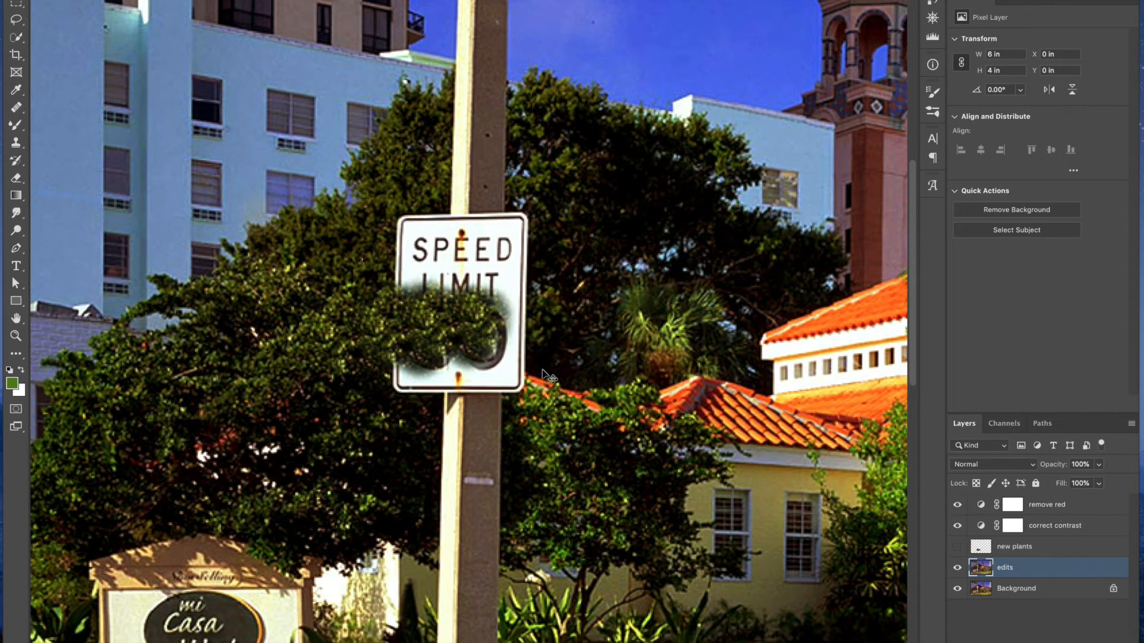
pyautogui.press('super+z')
pyautogui.press('super+z')
pyautogui.press('super+z')
pyautogui.press('super+z')
pyautogui.press('super+z')
pyautogui.press('super+z')
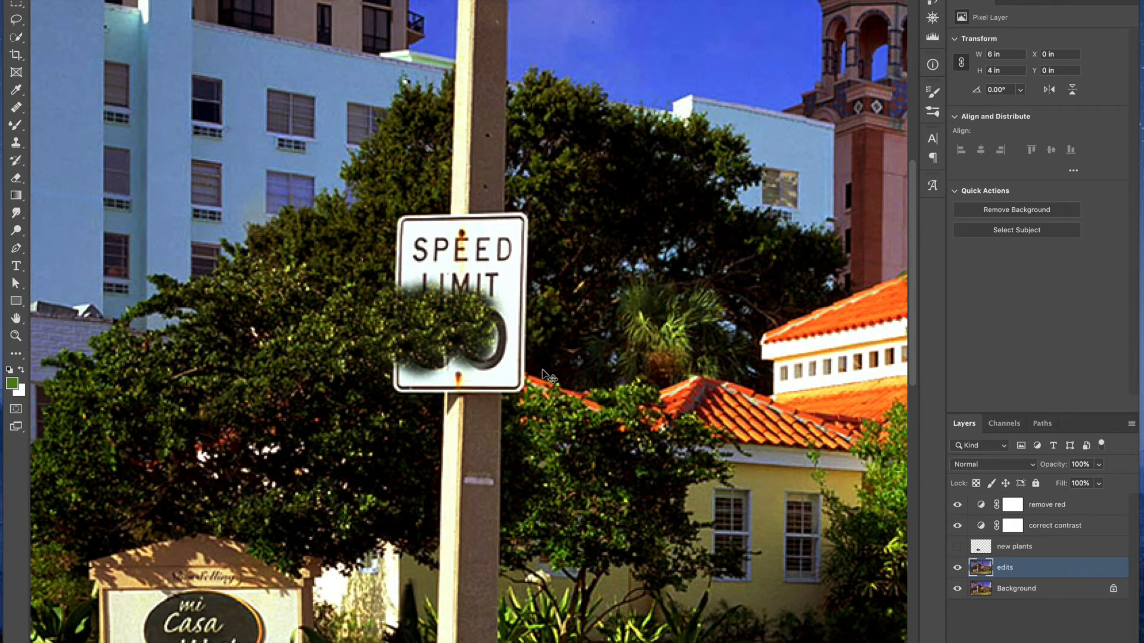
pyautogui.press('super+z')
pyautogui.press('super+z')
pyautogui.press('super+z')
pyautogui.press('super+z')
pyautogui.press('super+z')
pyautogui.press('super+z')
pyautogui.press('super+z')
pyautogui.press('super+z')
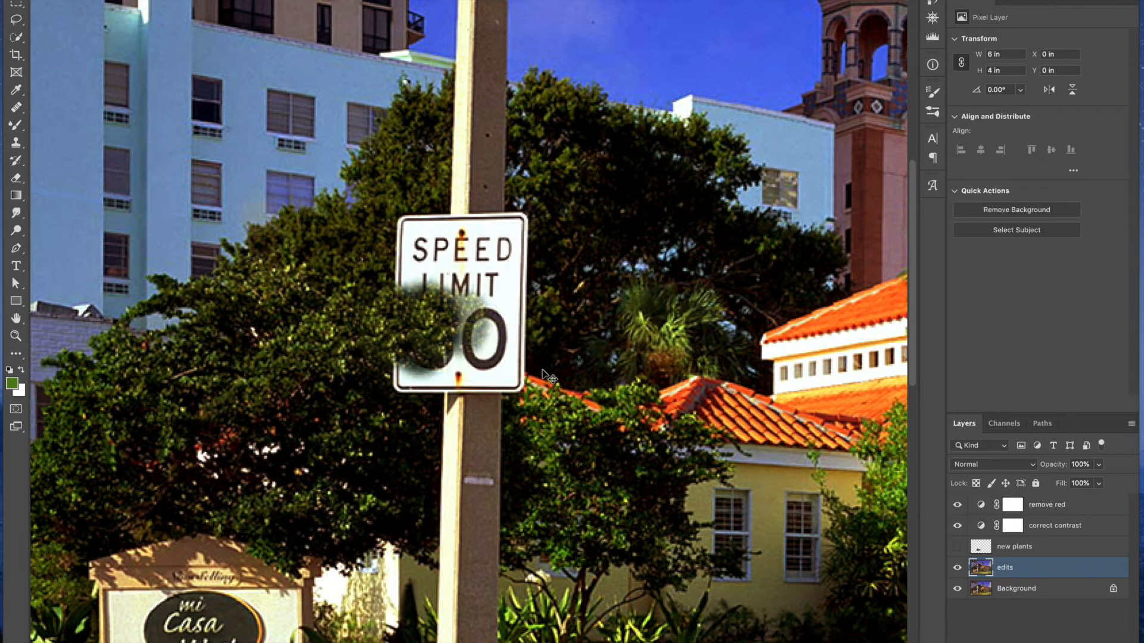
pyautogui.press('super+z')
pyautogui.press('super+z')
pyautogui.press('super+z')
pyautogui.press('super+z')
pyautogui.press('super+z')
pyautogui.press('super+z')
pyautogui.press('super+z')
pyautogui.press('super+z')
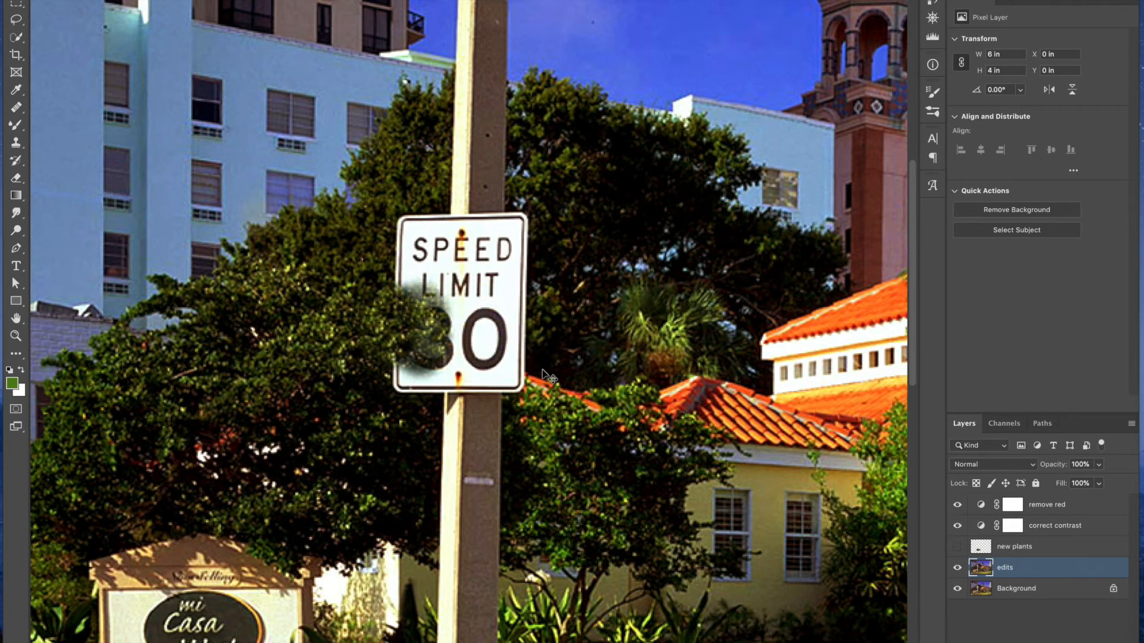
pyautogui.press('super+z')
pyautogui.press('super+z')
pyautogui.press('super+z')
pyautogui.press('super+z')
pyautogui.press('super+z')
pyautogui.press('super+z')
pyautogui.press('super+z')
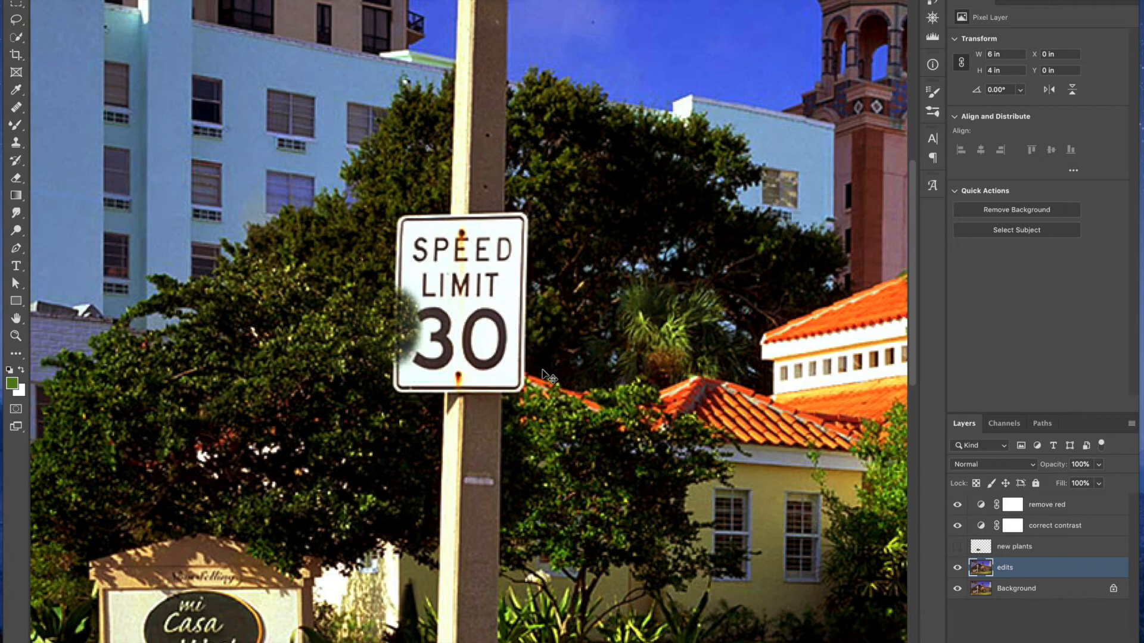
pyautogui.press('super+z')
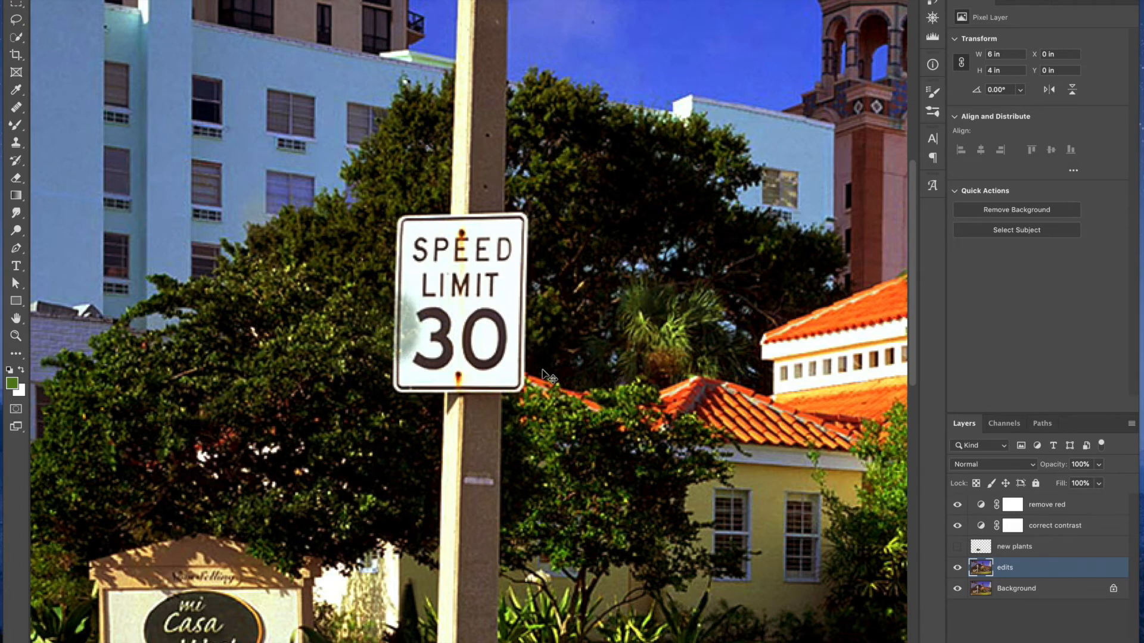
# Clone leaves sampled from the adjacent tree over the lower left edge of the speed-limit sign and the neighbouring foliage
pyautogui.press('s')
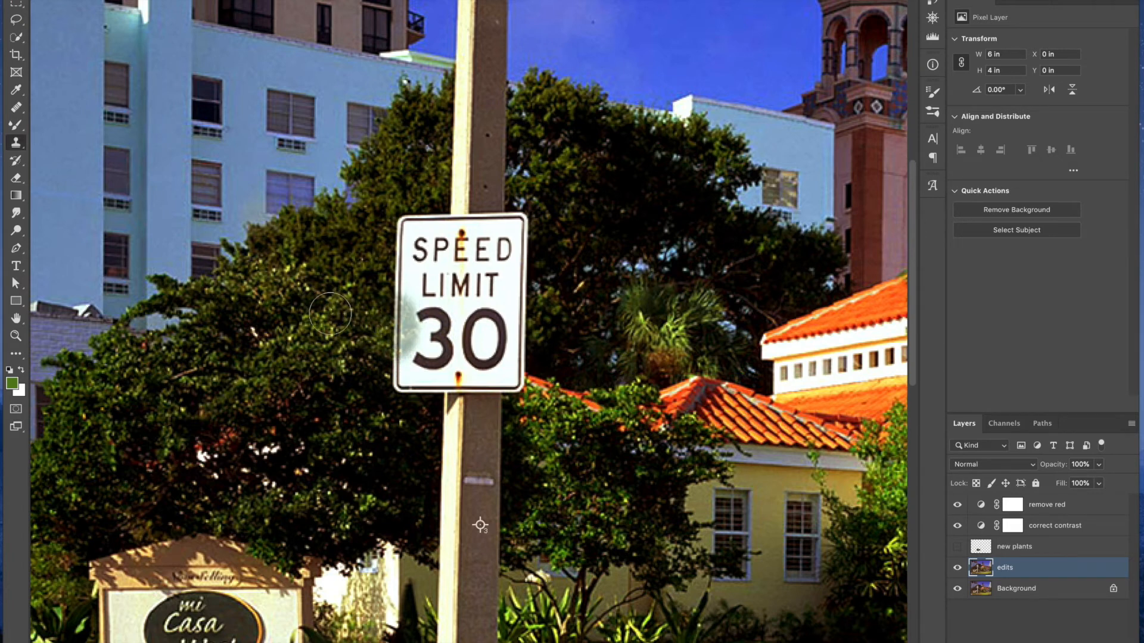
pyautogui.keyDown('alt'); pyautogui.click(352, 278); pyautogui.keyUp('alt')
pyautogui.moveTo(393, 323)
pyautogui.mouseDown()
pyautogui.moveTo(386, 333)
pyautogui.moveTo(399, 420)
pyautogui.moveTo(387, 352)
pyautogui.moveTo(391, 382)
pyautogui.mouseUp()
pyautogui.keyDown('alt'); pyautogui.click(398, 420); pyautogui.keyUp('alt')
pyautogui.click(356, 349)
pyautogui.click(367, 339)
# Reduce the Clone Stamp brush size and cover the middle and upper left edge of the sign with freshly sampled foliage
pyautogui.press('[')
pyautogui.press('[')
pyautogui.press('[')
pyautogui.keyDown('alt'); pyautogui.click(362, 411); pyautogui.keyUp('alt')
pyautogui.moveTo(398, 305)
pyautogui.mouseDown()
pyautogui.moveTo(400, 254)
pyautogui.moveTo(399, 286)
pyautogui.mouseUp()
pyautogui.keyDown('alt'); pyautogui.click(348, 241); pyautogui.keyUp('alt')
pyautogui.moveTo(398, 245); pyautogui.dragTo(399, 269)
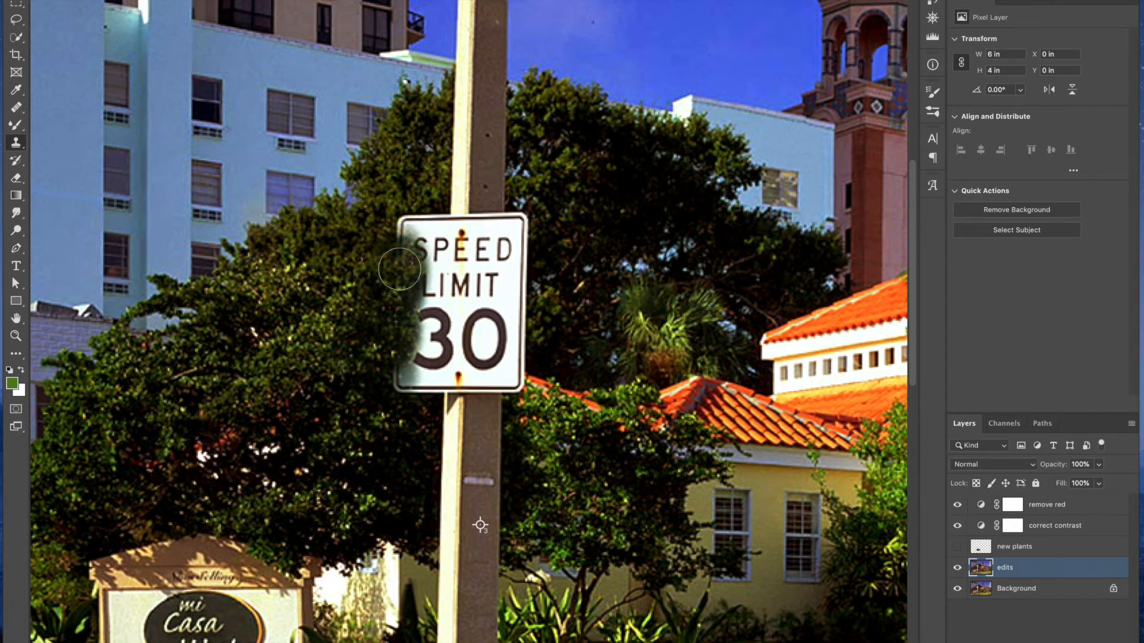
# Clone darker tree foliage over the leaves just left of the speed-limit sign, resampling the source between strokes
pyautogui.keyDown('alt'); pyautogui.click(354, 249); pyautogui.keyUp('alt')
pyautogui.moveTo(339, 302)
pyautogui.mouseDown()
pyautogui.moveTo(314, 348)
pyautogui.moveTo(358, 292)
pyautogui.mouseUp()
pyautogui.click(314, 334)
pyautogui.keyDown('alt'); pyautogui.click(359, 249); pyautogui.keyUp('alt')
pyautogui.moveTo(369, 355); pyautogui.dragTo(387, 356)
pyautogui.keyDown('alt'); pyautogui.click(352, 304); pyautogui.keyUp('alt')
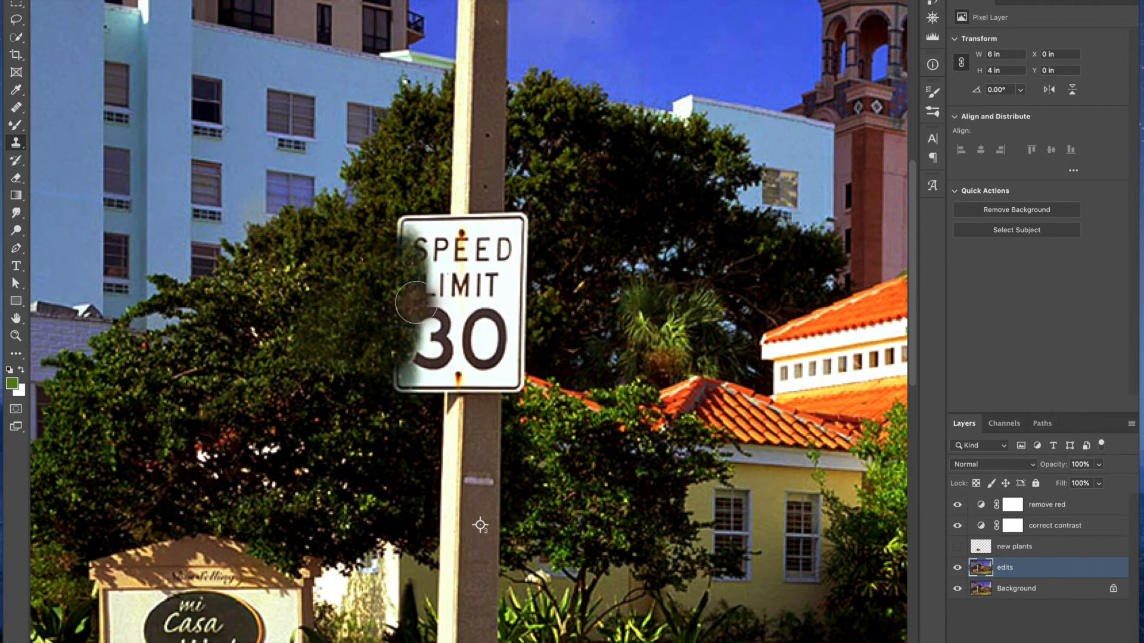
# Cover the upper left corner of the speed-limit sign with tree foliage using the Clone Stamp
pyautogui.press('b')
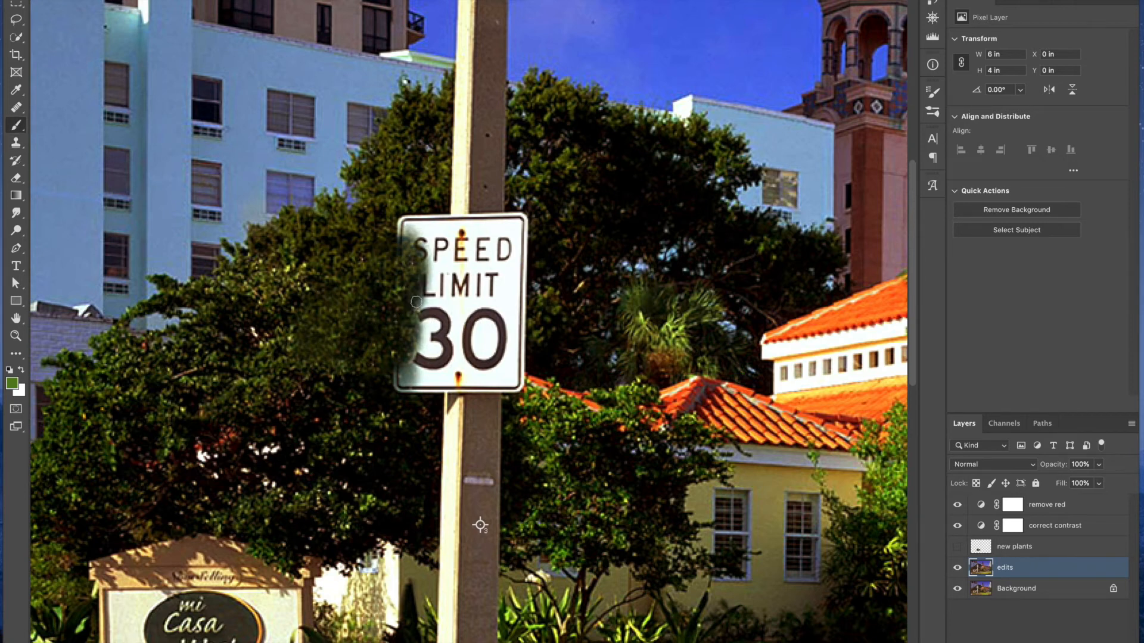
pyautogui.click(17, 144)
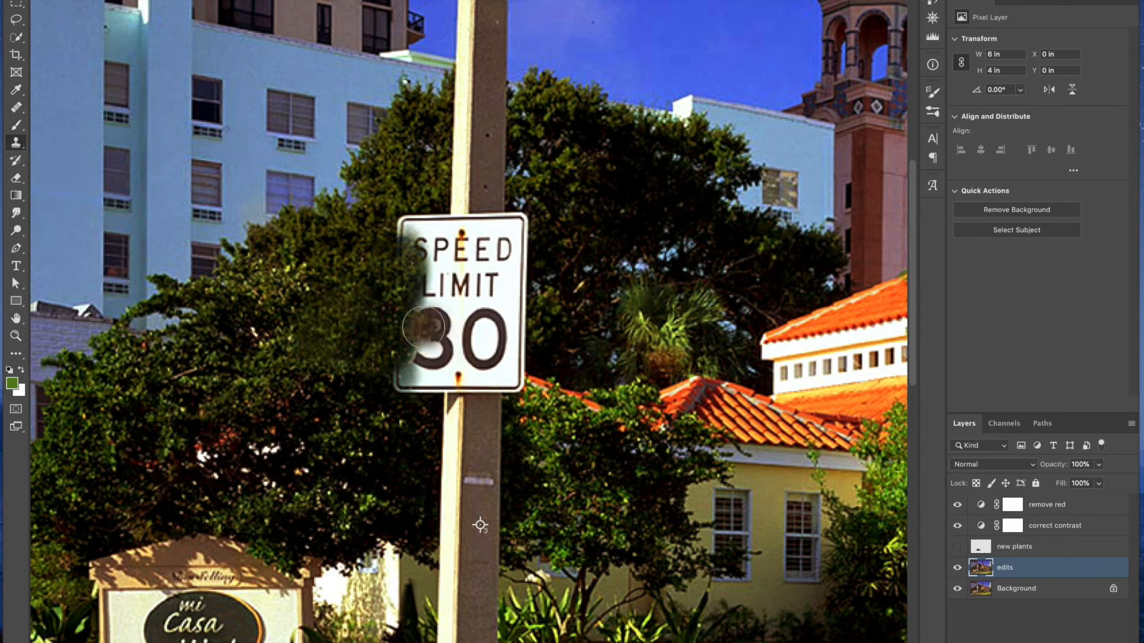
pyautogui.keyDown('alt'); pyautogui.click(364, 260); pyautogui.keyUp('alt')
pyautogui.moveTo(394, 237)
pyautogui.mouseDown()
pyautogui.moveTo(401, 220)
pyautogui.moveTo(390, 231)
pyautogui.moveTo(409, 229)
pyautogui.mouseUp()
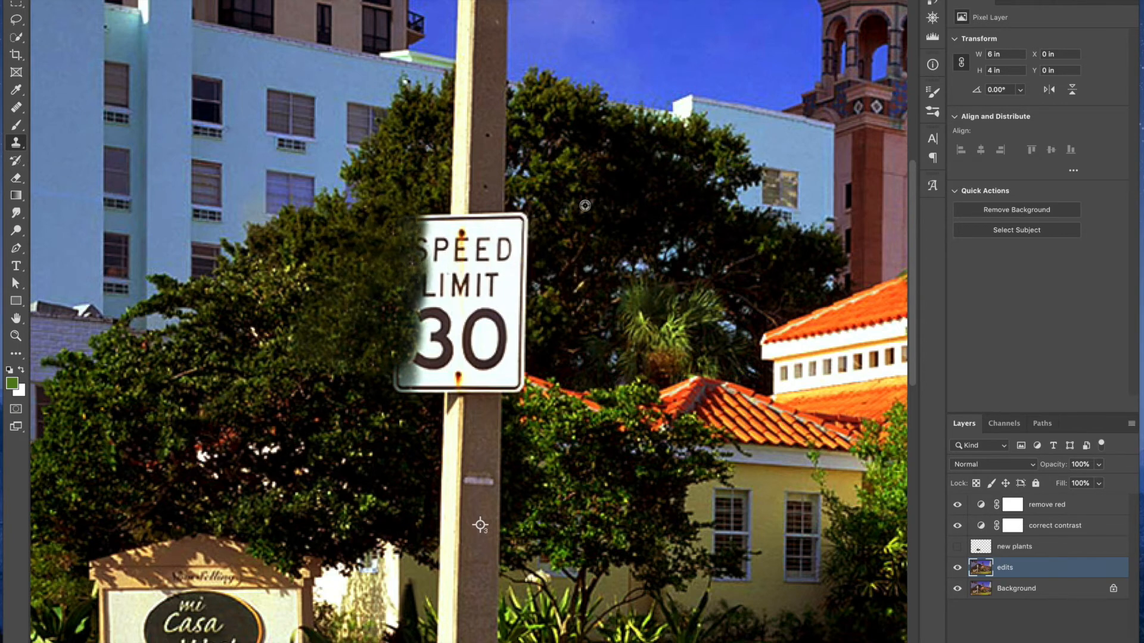
# Clone foliage from the tree behind onto the sign's upper right edge and corner, and touch up the tree crown
pyautogui.click(526, 229)
pyautogui.keyDown('alt'); pyautogui.click(572, 198); pyautogui.keyUp('alt')
pyautogui.click(520, 277)
pyautogui.moveTo(517, 280); pyautogui.dragTo(538, 301)
pyautogui.keyDown('alt'); pyautogui.click(552, 174); pyautogui.keyUp('alt')
pyautogui.moveTo(516, 247)
pyautogui.mouseDown()
pyautogui.moveTo(524, 223)
pyautogui.moveTo(604, 227)
pyautogui.moveTo(518, 220)
pyautogui.mouseUp()
pyautogui.keyDown('alt'); pyautogui.click(650, 218); pyautogui.keyUp('alt')
pyautogui.moveTo(663, 186)
pyautogui.mouseDown()
pyautogui.moveTo(689, 205)
pyautogui.moveTo(656, 216)
pyautogui.moveTo(670, 198)
pyautogui.mouseUp()
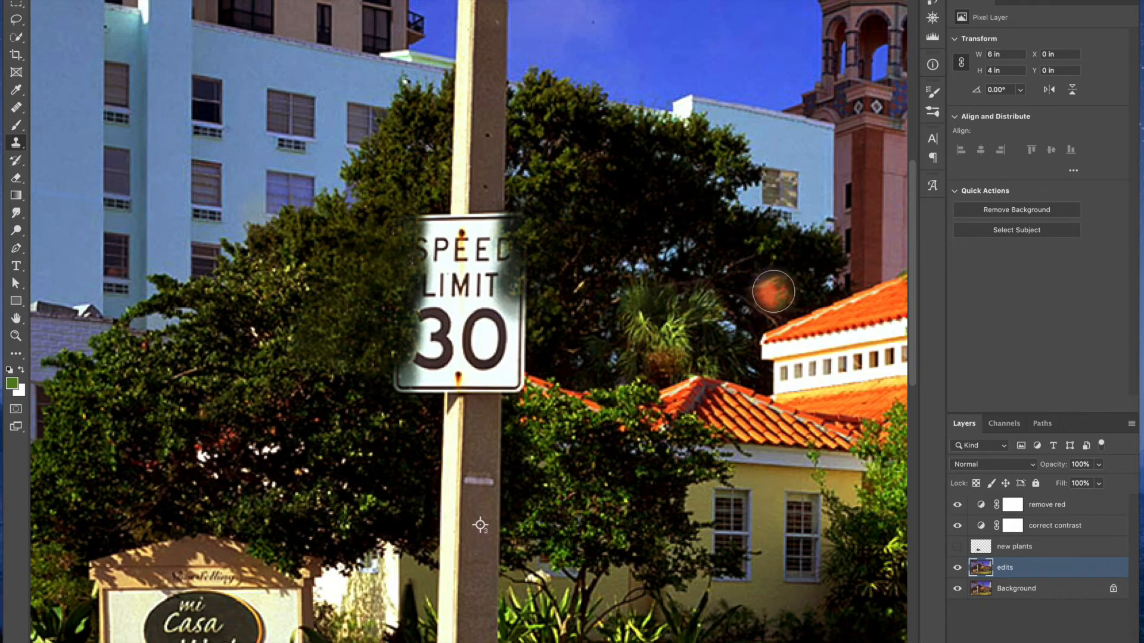
# Patch the middle segment of the upper shadow line on the front lawn with clean grass from below, then deselect
pyautogui.moveTo(789, 472); pyautogui.dragTo(570, 232)
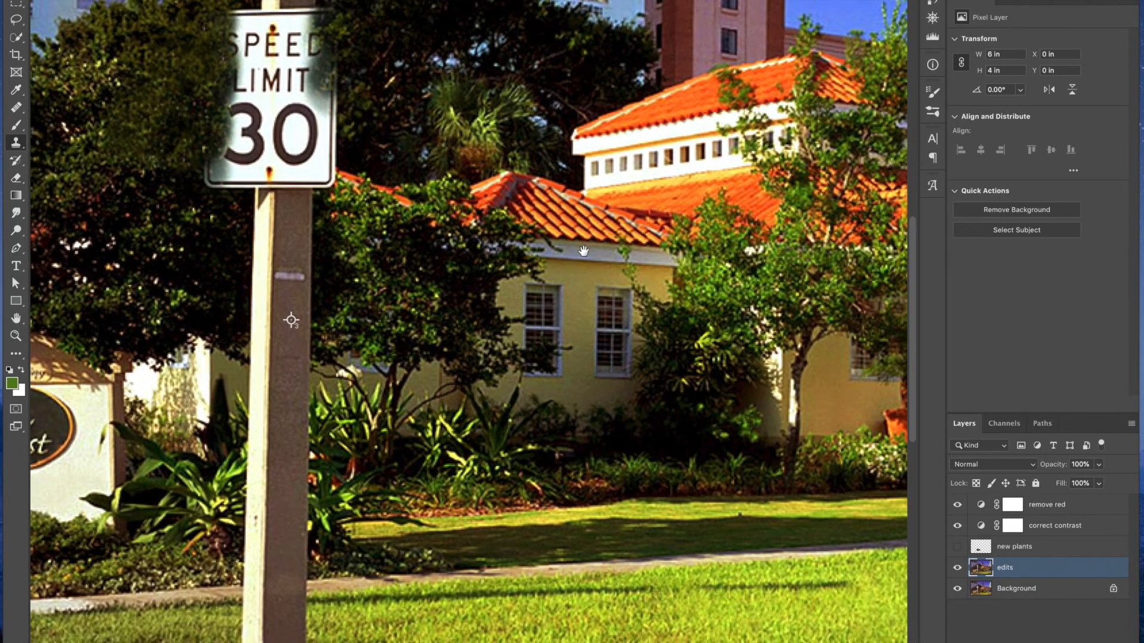
pyautogui.moveTo(690, 463); pyautogui.dragTo(592, 309)
pyautogui.moveTo(618, 398); pyautogui.dragTo(516, 419)
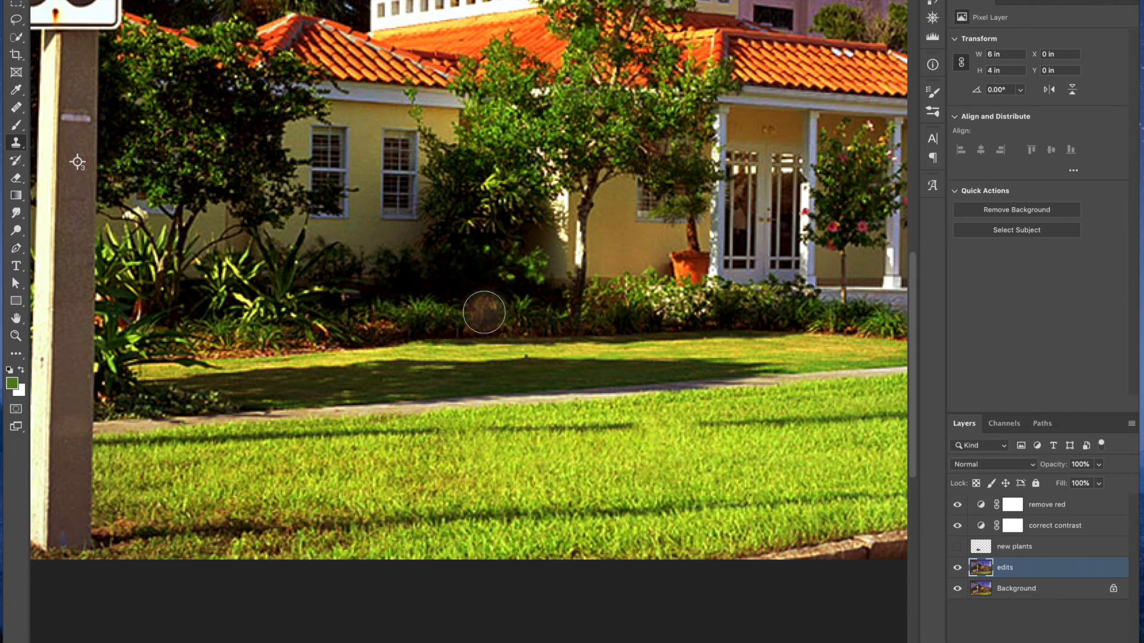
pyautogui.rightClick(17, 110)
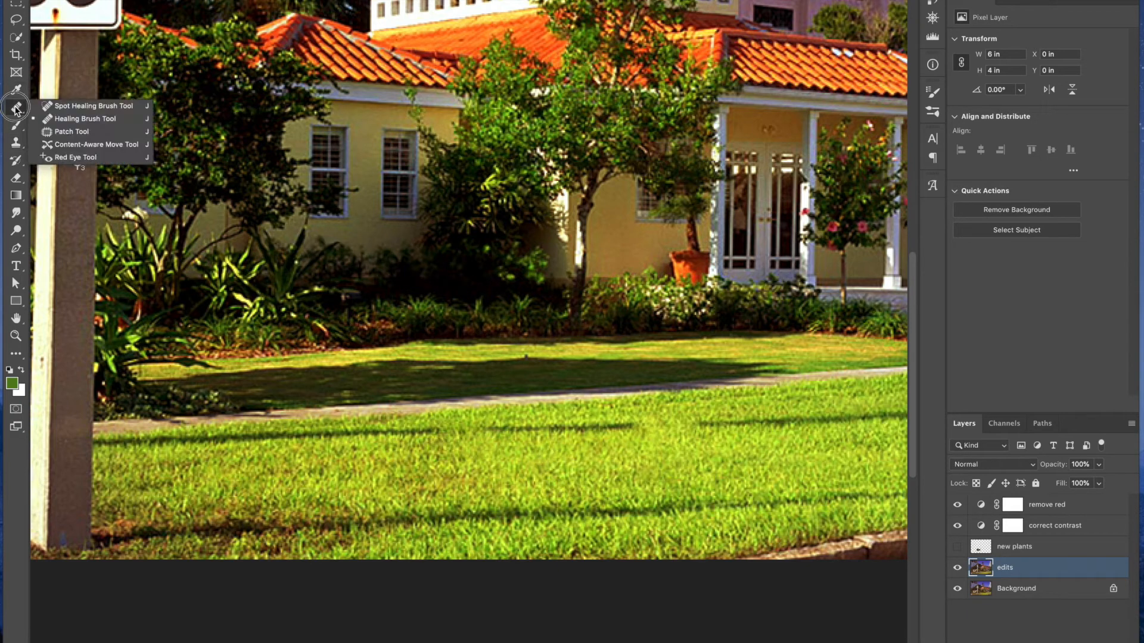
pyautogui.click(62, 132)
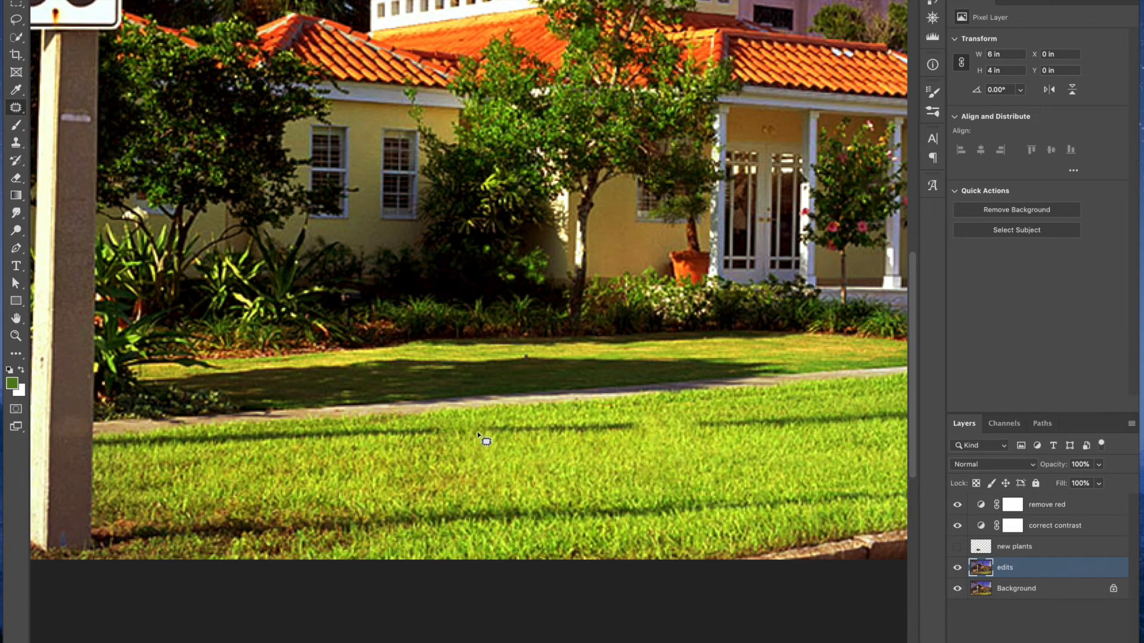
pyautogui.moveTo(474, 431)
pyautogui.mouseDown()
pyautogui.moveTo(588, 443)
pyautogui.moveTo(648, 428)
pyautogui.moveTo(627, 413)
pyautogui.moveTo(494, 415)
pyautogui.moveTo(487, 439)
pyautogui.mouseUp()
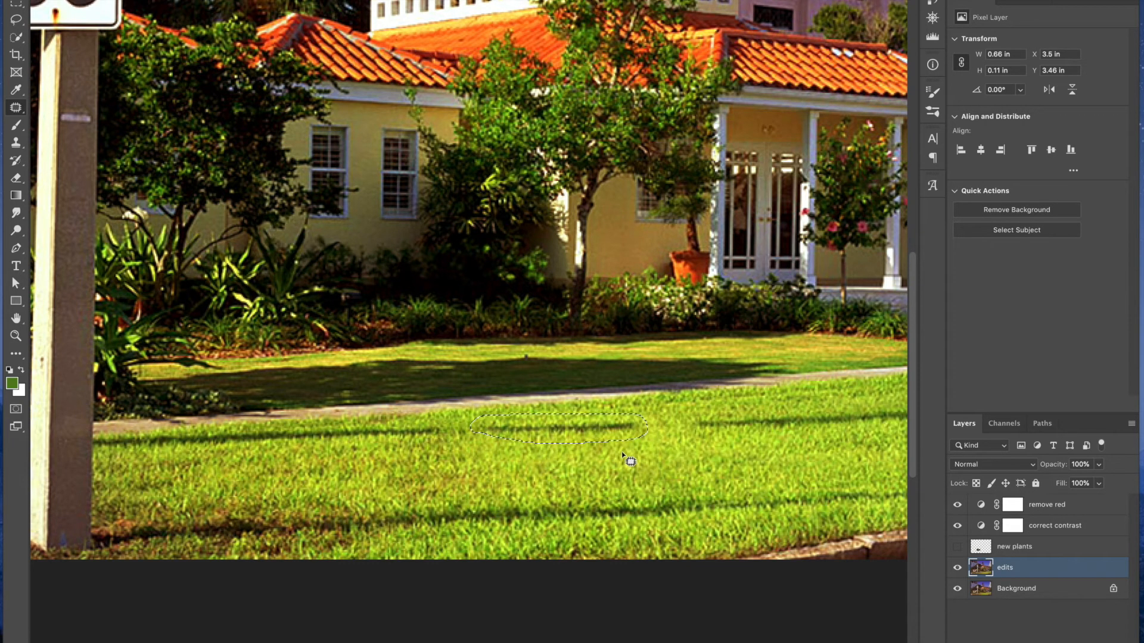
pyautogui.click(587, 428)
pyautogui.moveTo(586, 429); pyautogui.dragTo(587, 473)
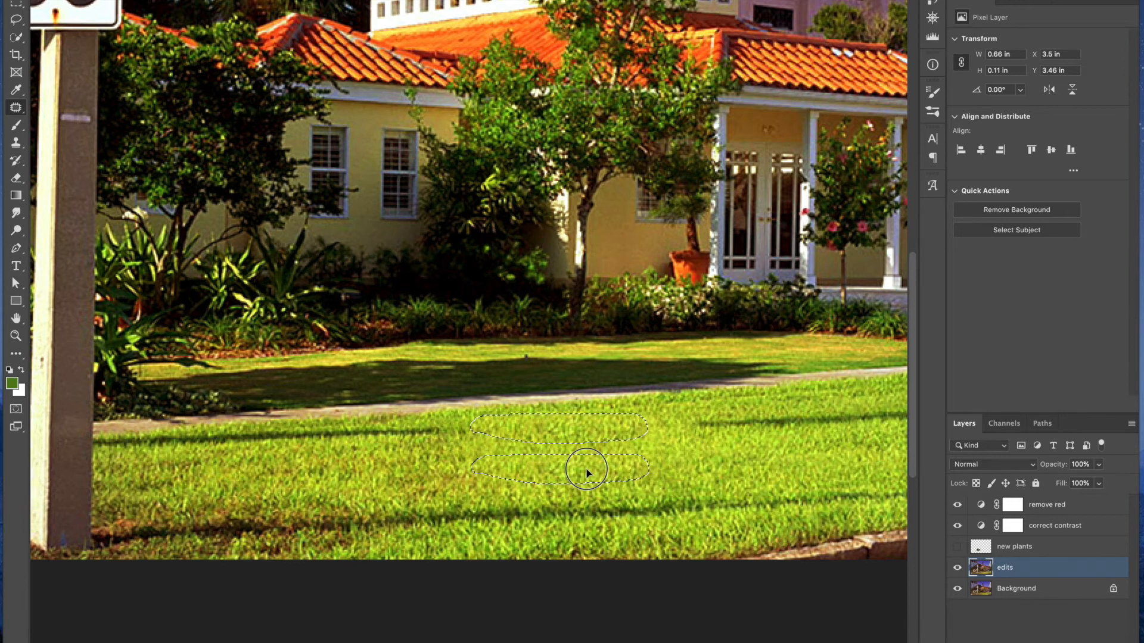
pyautogui.moveTo(586, 469); pyautogui.dragTo(587, 469)
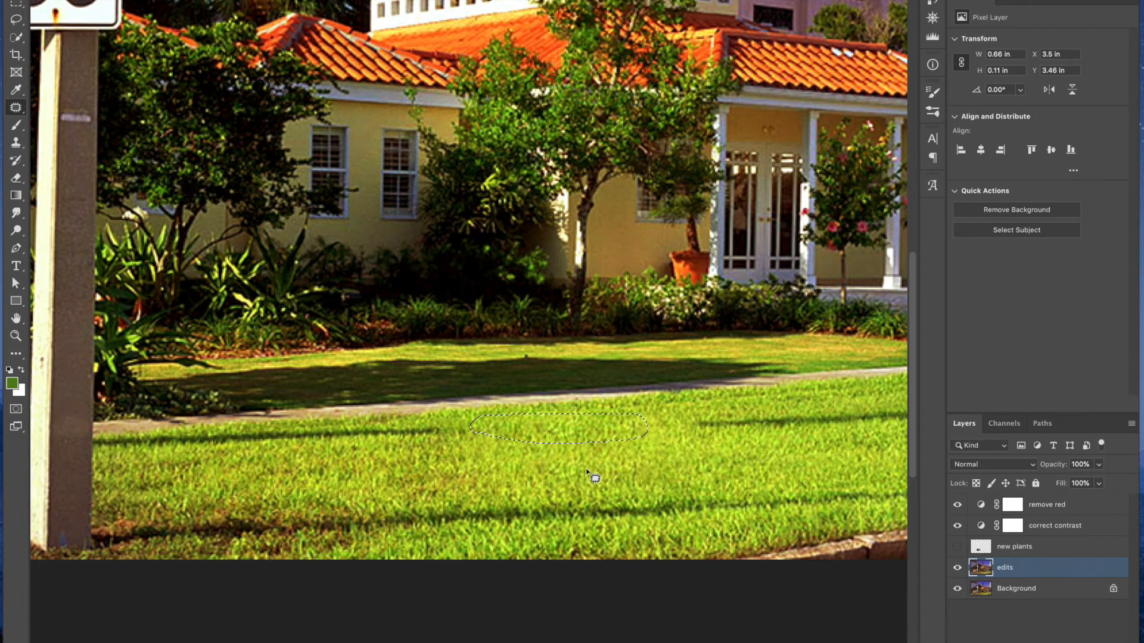
pyautogui.hotkey('ctrl', 'd')
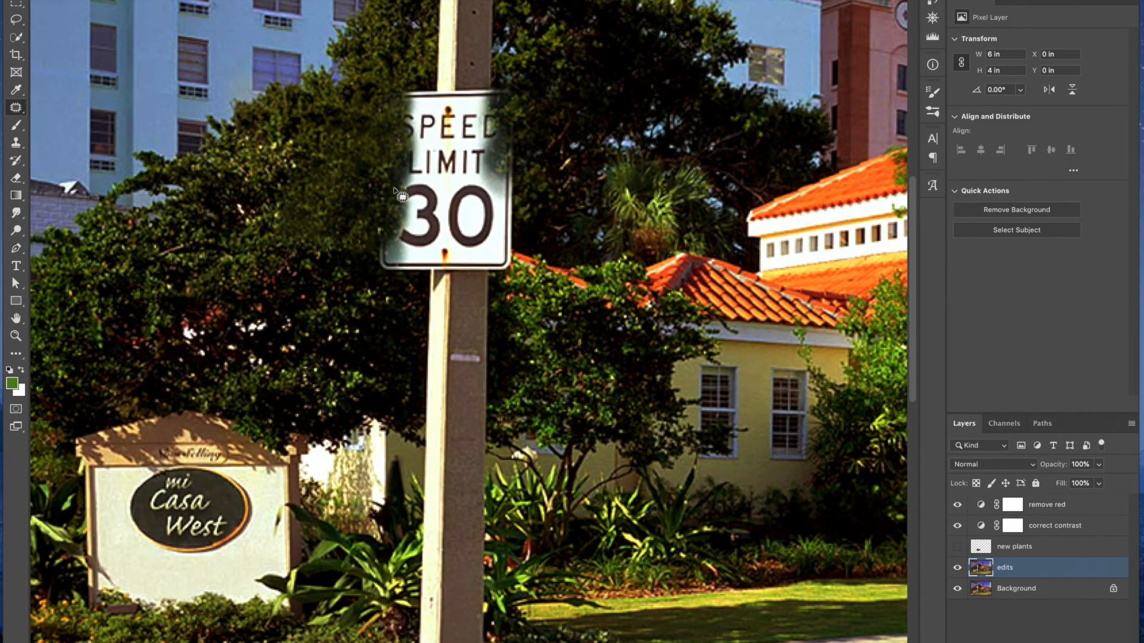
pyautogui.rightClick(16, 106)
pyautogui.click(59, 119)
pyautogui.moveTo(652, 313); pyautogui.dragTo(580, 289)
pyautogui.hotkey('ctrl', '0')
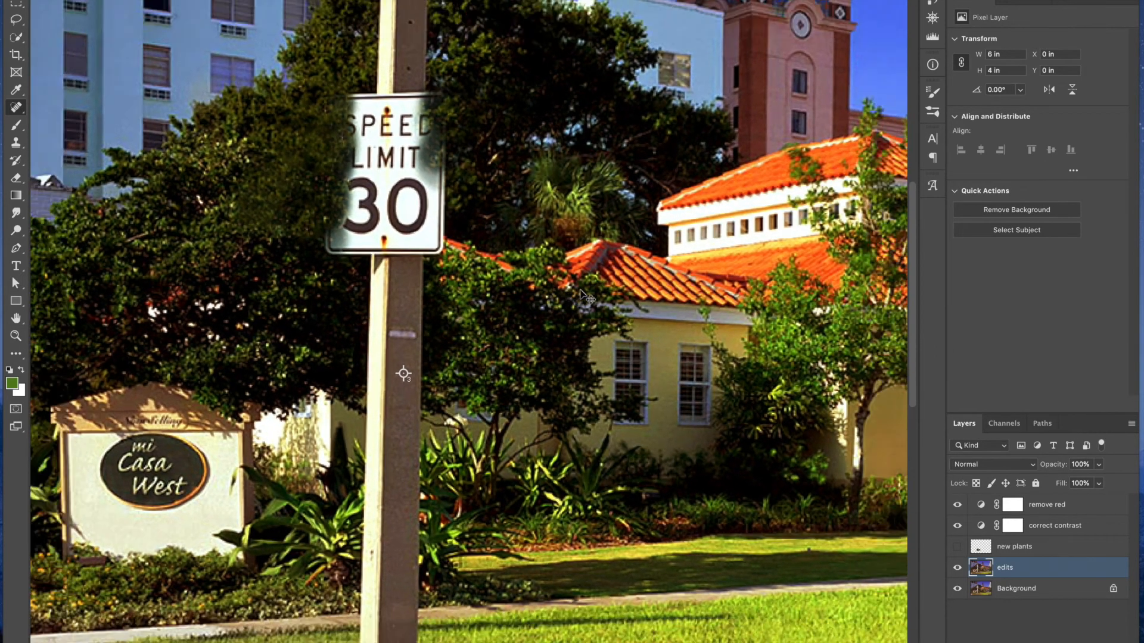
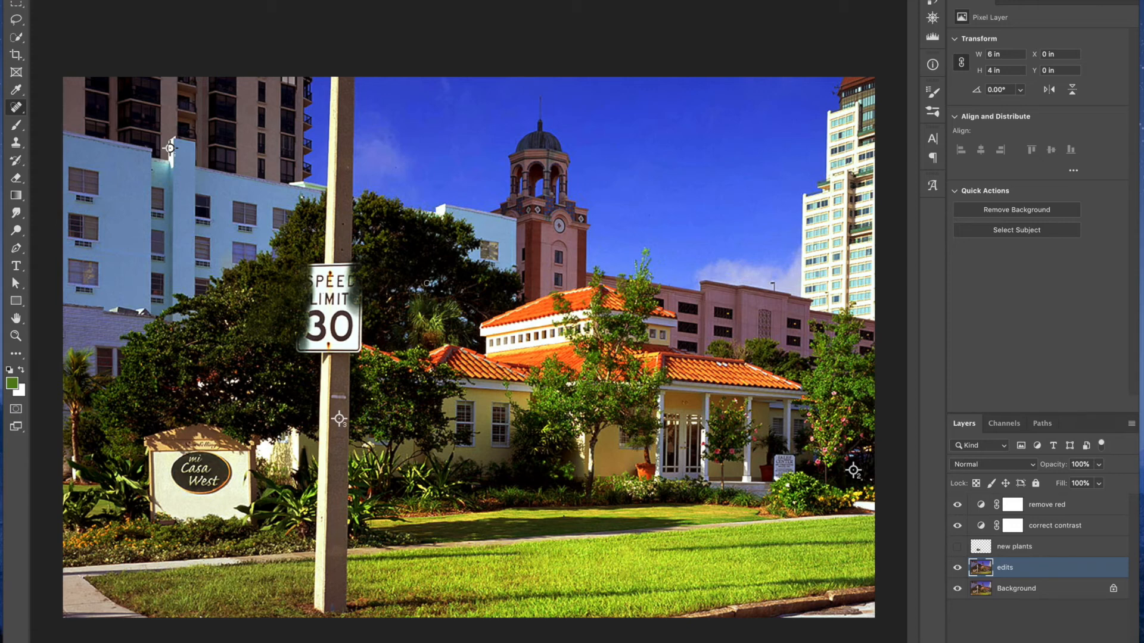
# Start a Polygonal Lasso outline at the sign's right side and trace it up along the pole to the photo's upper edge
pyautogui.click(18, 27)
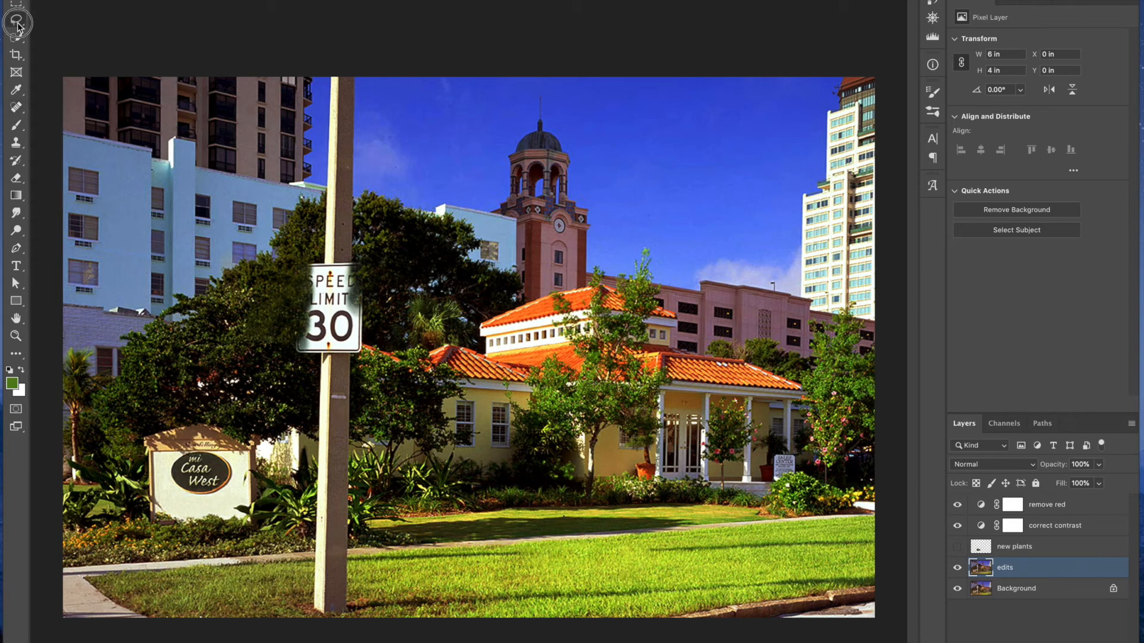
pyautogui.click(17, 26)
pyautogui.moveTo(18, 24); pyautogui.dragTo(65, 36)
pyautogui.hotkey('ctrl', '+')
pyautogui.hotkey('ctrl', '+')
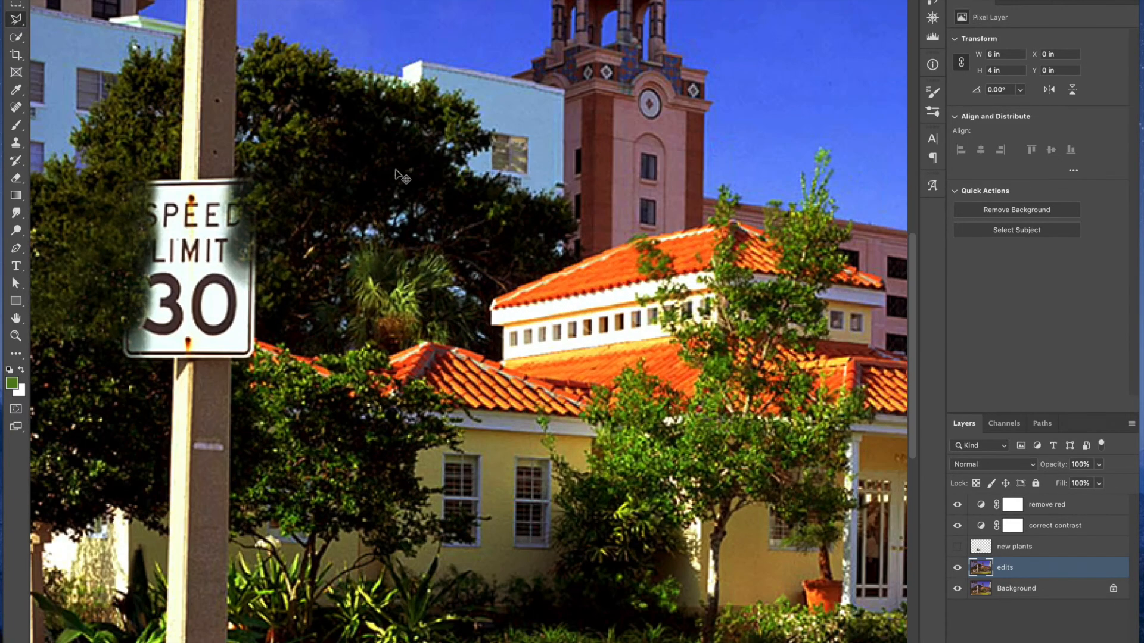
pyautogui.moveTo(286, 159); pyautogui.dragTo(542, 324)
pyautogui.hotkey('ctrl', '+')
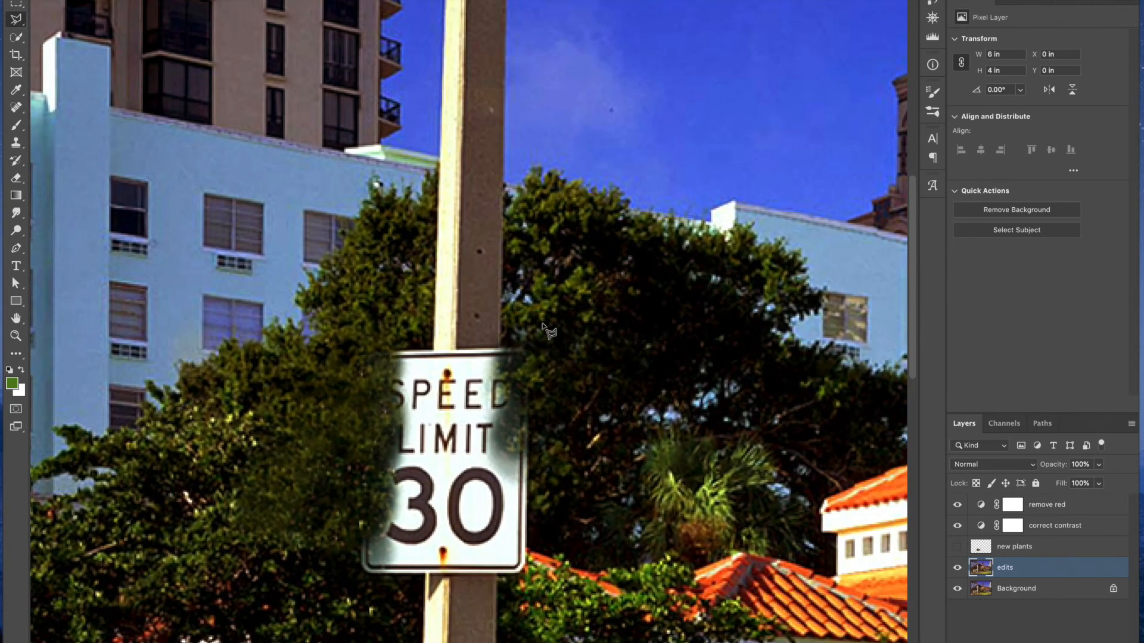
pyautogui.click(541, 417)
pyautogui.click(541, 340)
pyautogui.moveTo(516, 280); pyautogui.dragTo(524, 441)
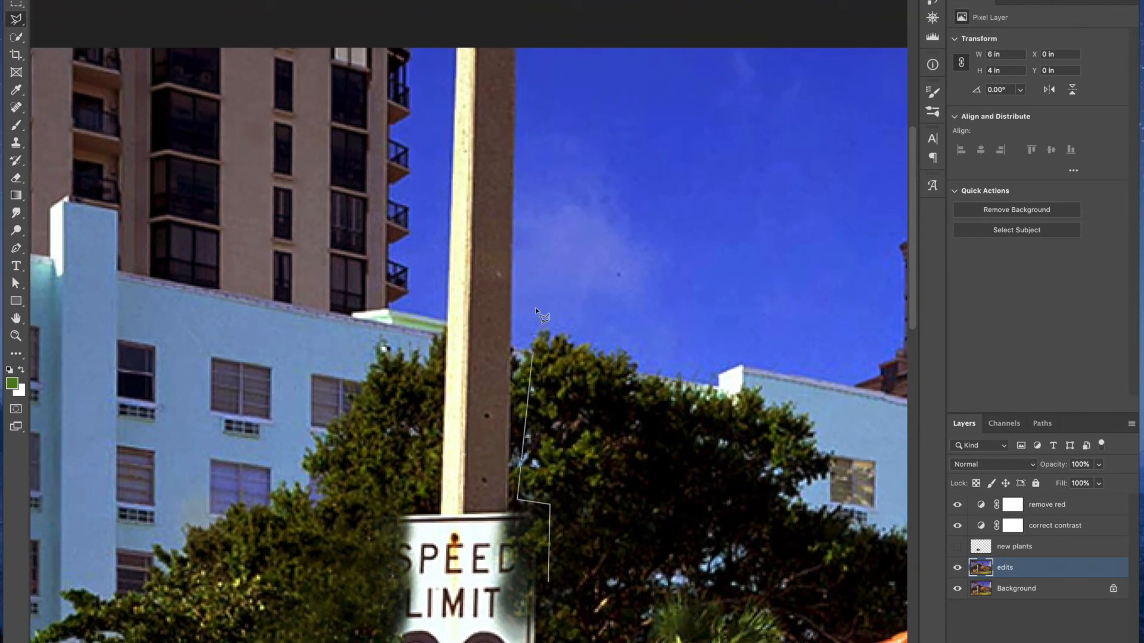
pyautogui.click(523, 43)
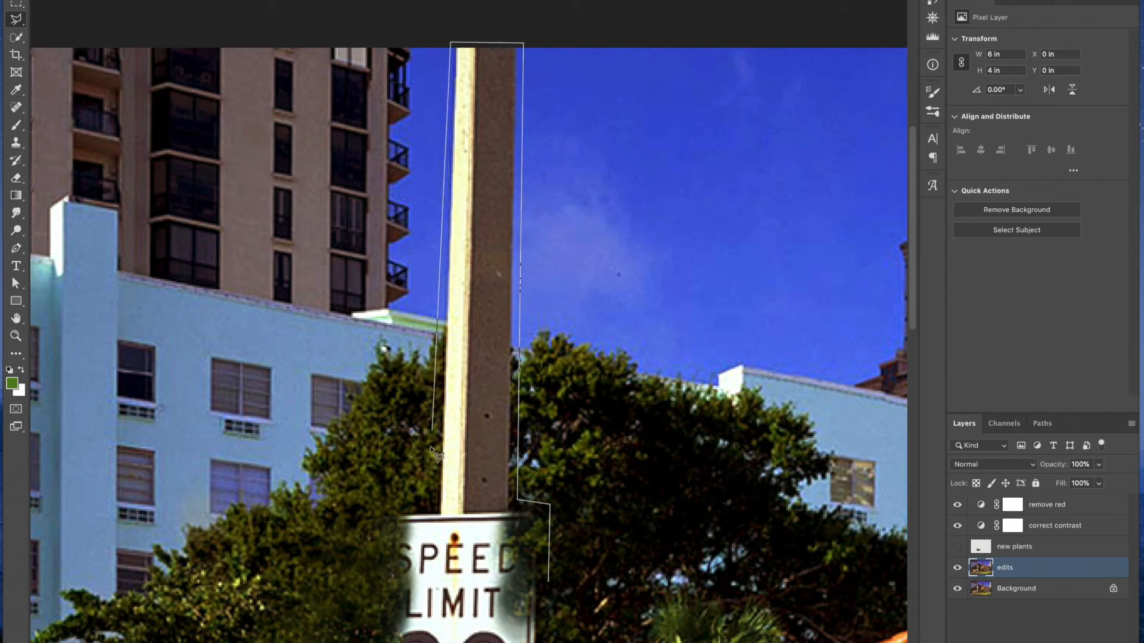
# Continue the lasso outline down the pole's left side and around the left half of the speed-limit sign
pyautogui.click(417, 494)
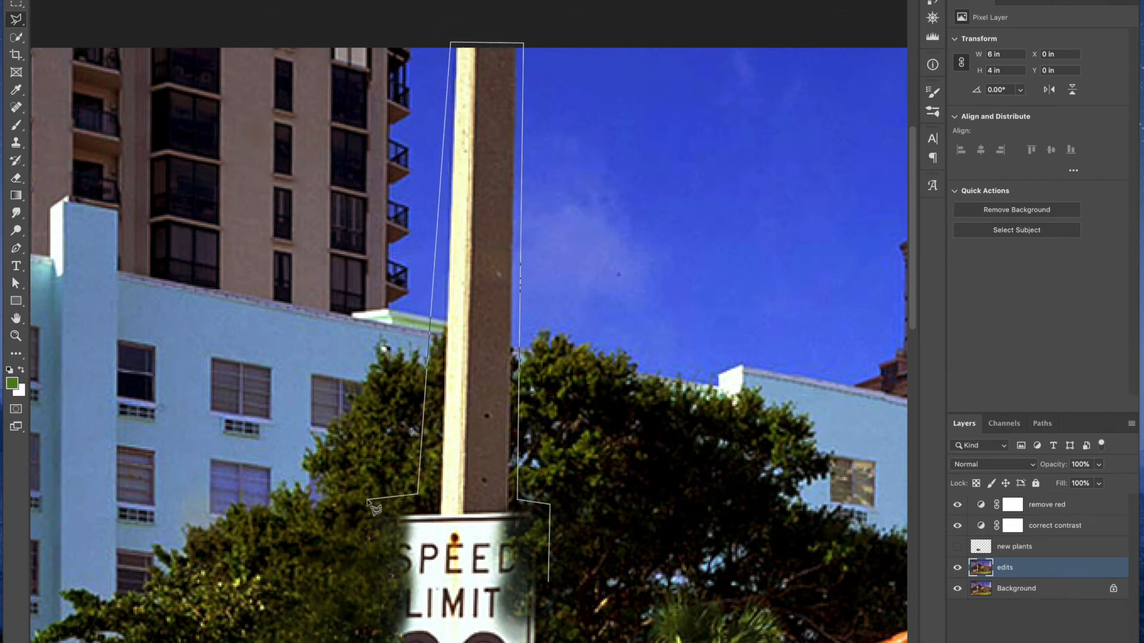
pyautogui.click(367, 500)
pyautogui.scroll(-6, 368, 502)
pyautogui.click(319, 269)
pyautogui.click(320, 395)
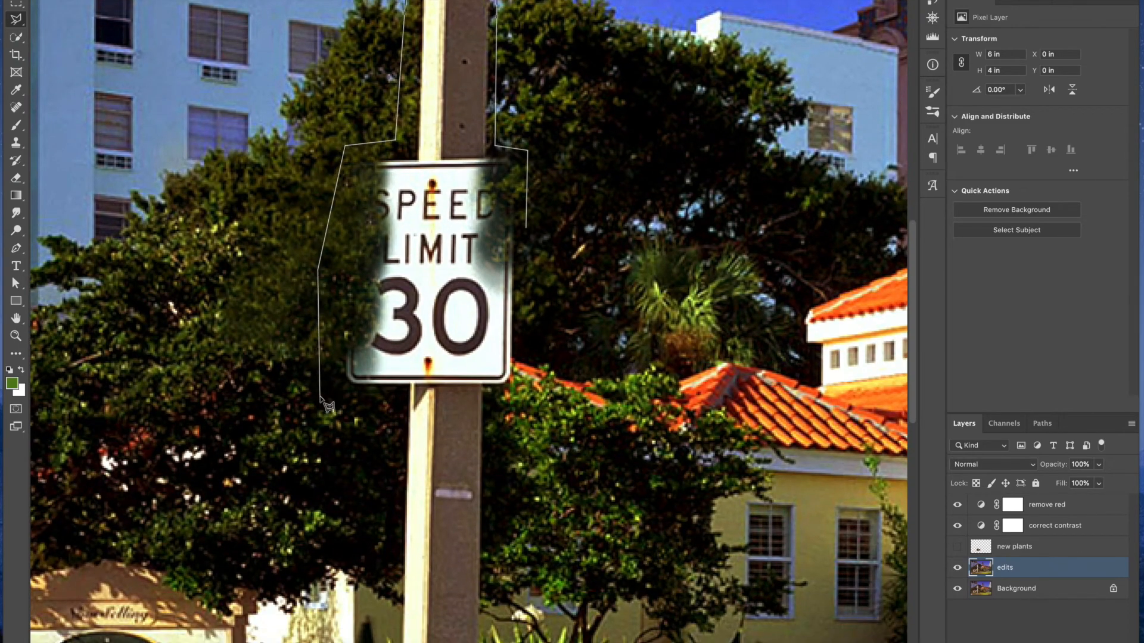
pyautogui.click(395, 400)
# Continue the lasso outline down the pole's left side to the ground and around its base
pyautogui.scroll(-4, 395, 399)
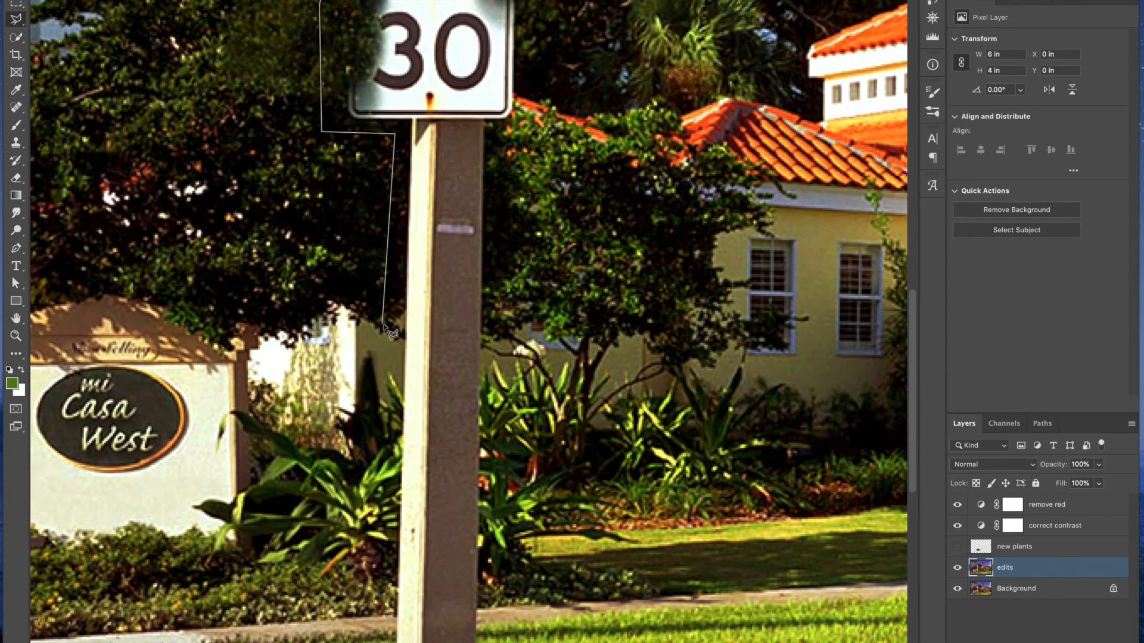
pyautogui.scroll(-5, 395, 346)
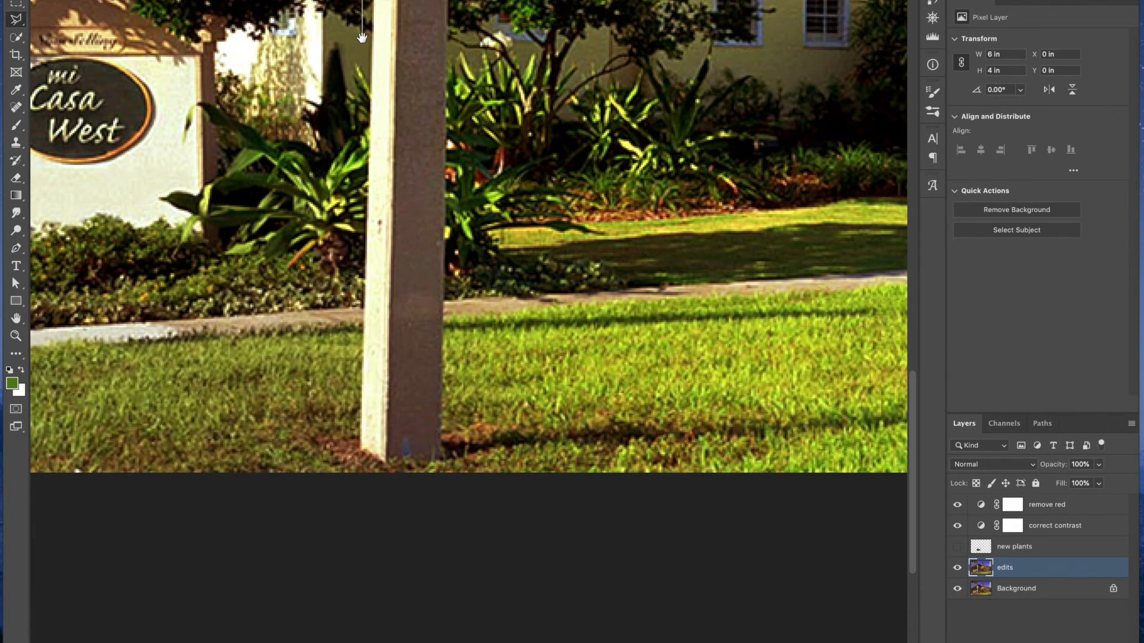
pyautogui.scroll(1, 334, 405)
pyautogui.click(353, 513)
pyautogui.click(392, 538)
pyautogui.click(461, 520)
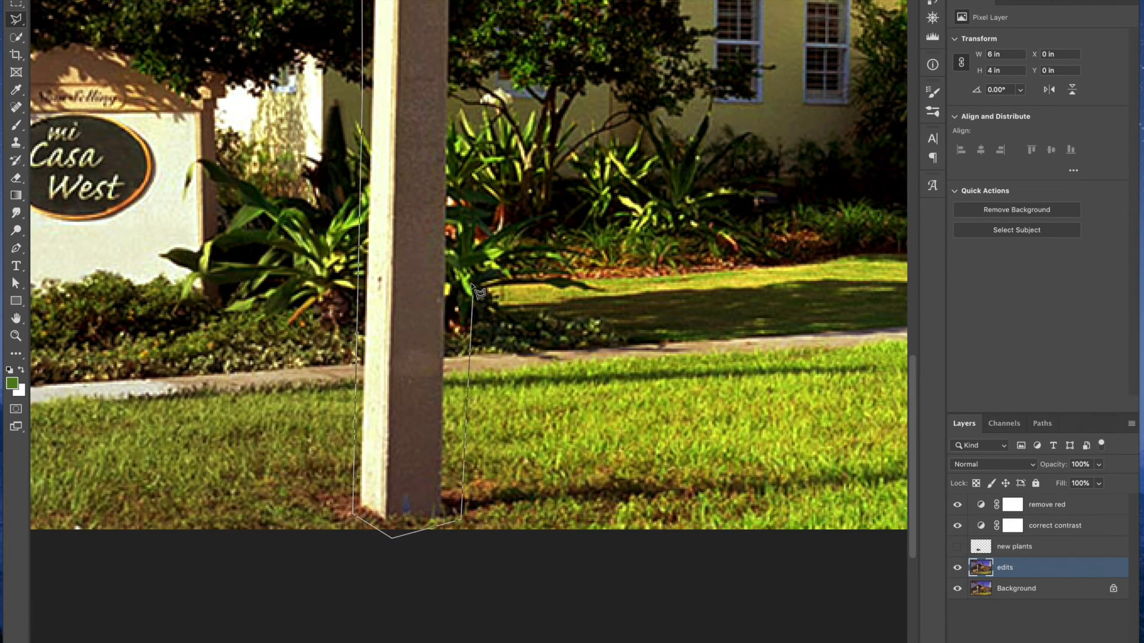
# Trace the outline up the pole's right side and around the sign's lower right corner, and close the selection
pyautogui.moveTo(475, 170); pyautogui.dragTo(497, 456)
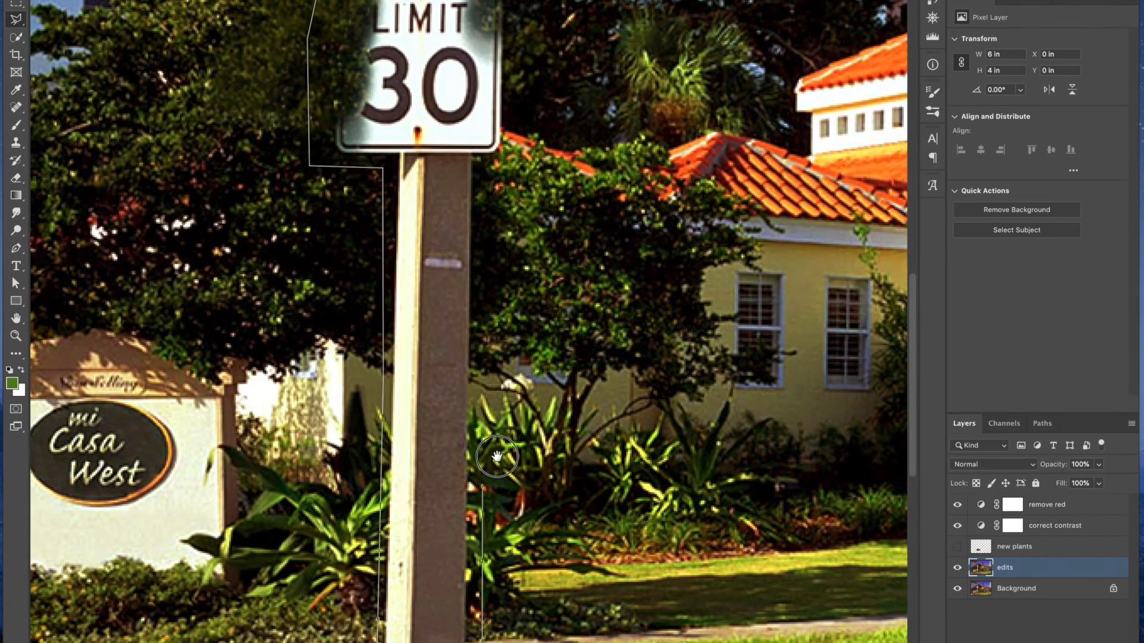
pyautogui.click(479, 169)
pyautogui.click(508, 162)
pyautogui.scroll(-1, 481, 74)
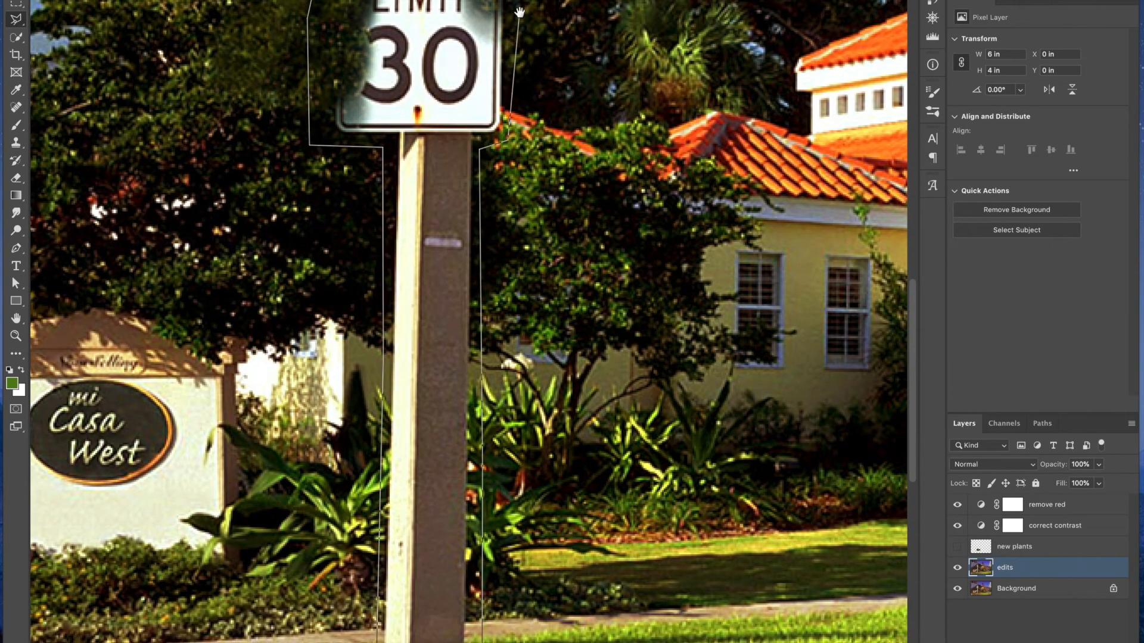
pyautogui.moveTo(520, 12); pyautogui.dragTo(510, 128)
pyautogui.doubleClick(508, 97)
pyautogui.moveTo(592, 184); pyautogui.dragTo(605, 195)
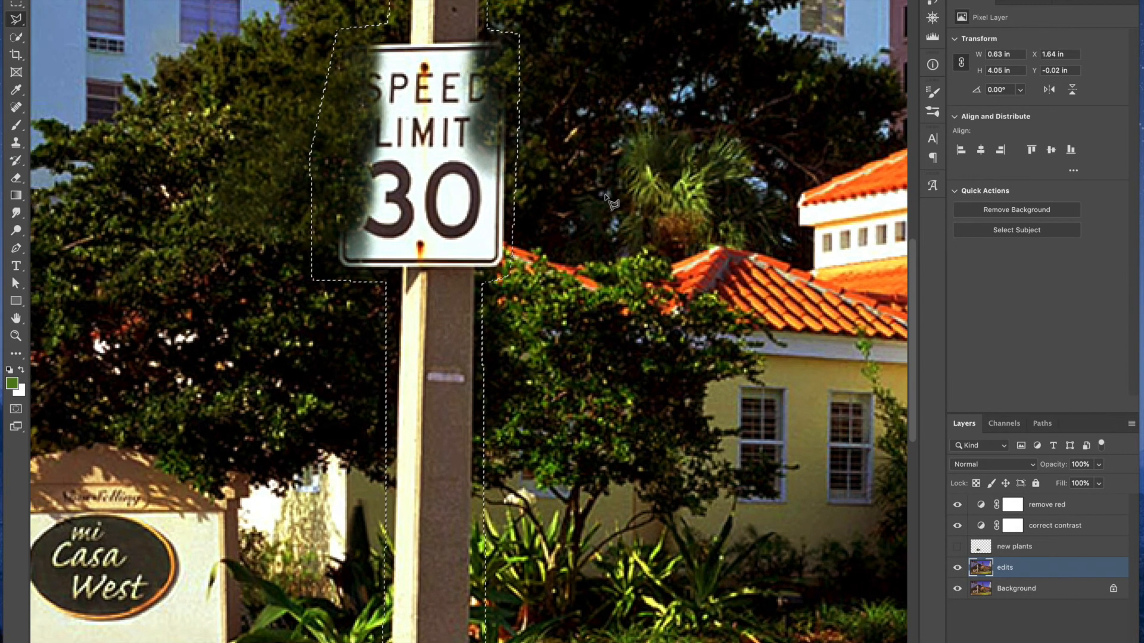
# Fill the selected sign and pole using Content-Aware contents with Color Adaptation at 100% opacity, Normal mode, and deselect
pyautogui.hotkey('ctrl', '0')
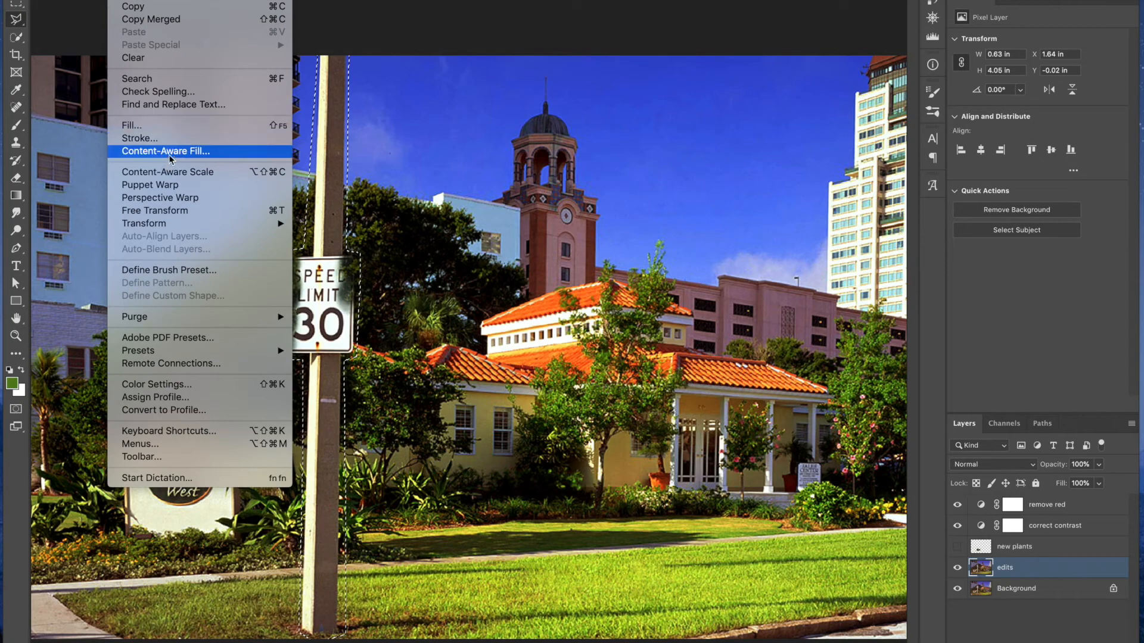
pyautogui.click(129, 126)
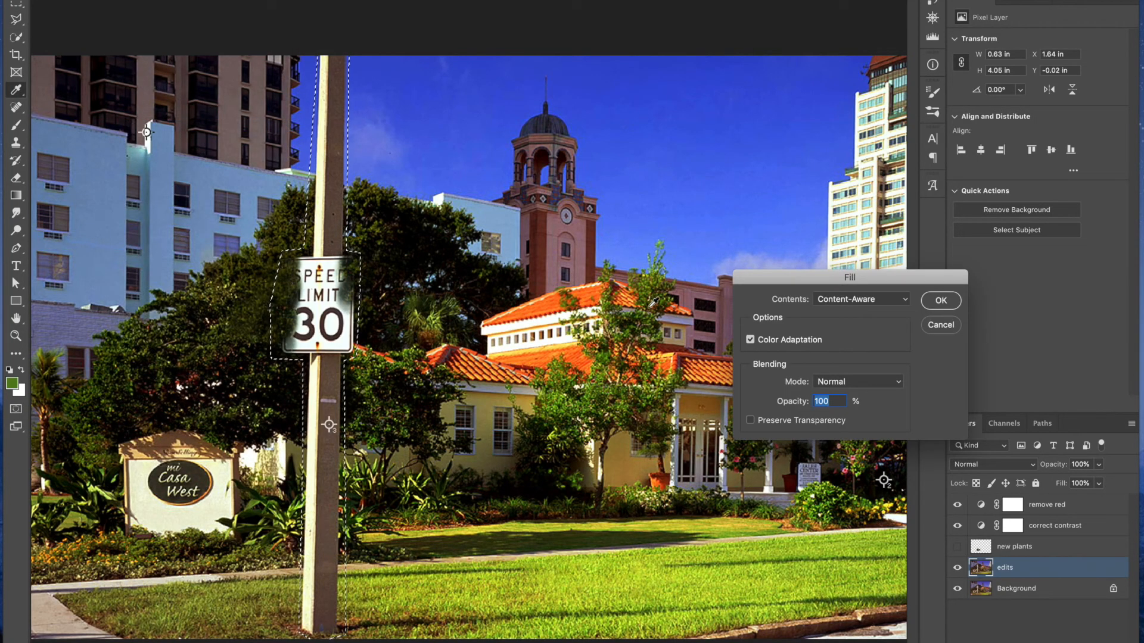
pyautogui.moveTo(775, 279); pyautogui.dragTo(649, 186)
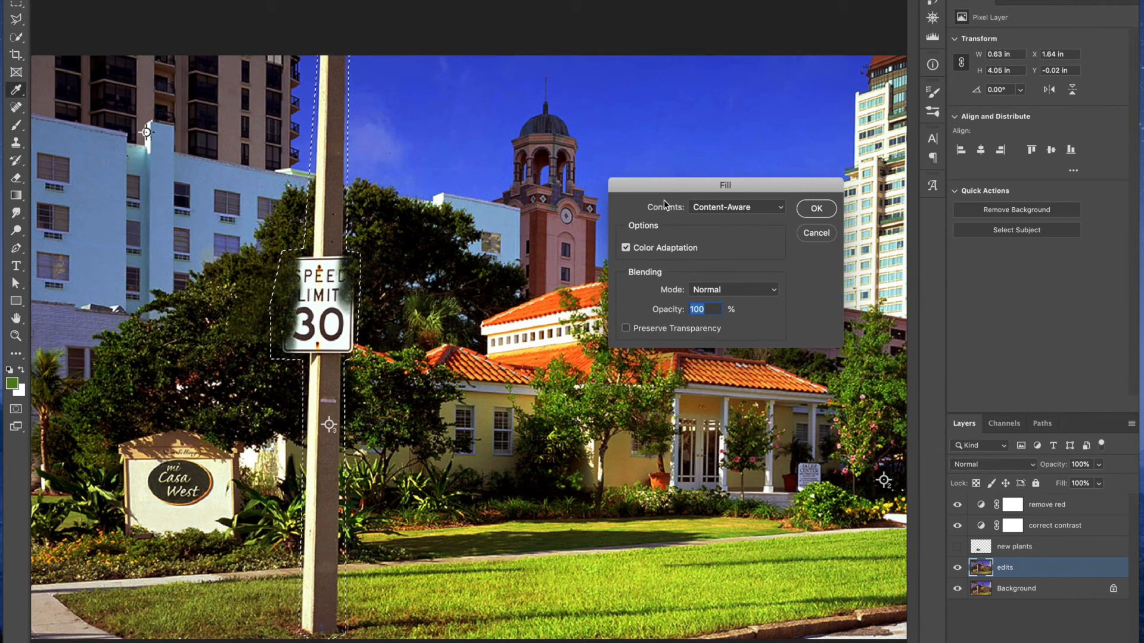
pyautogui.click(714, 206)
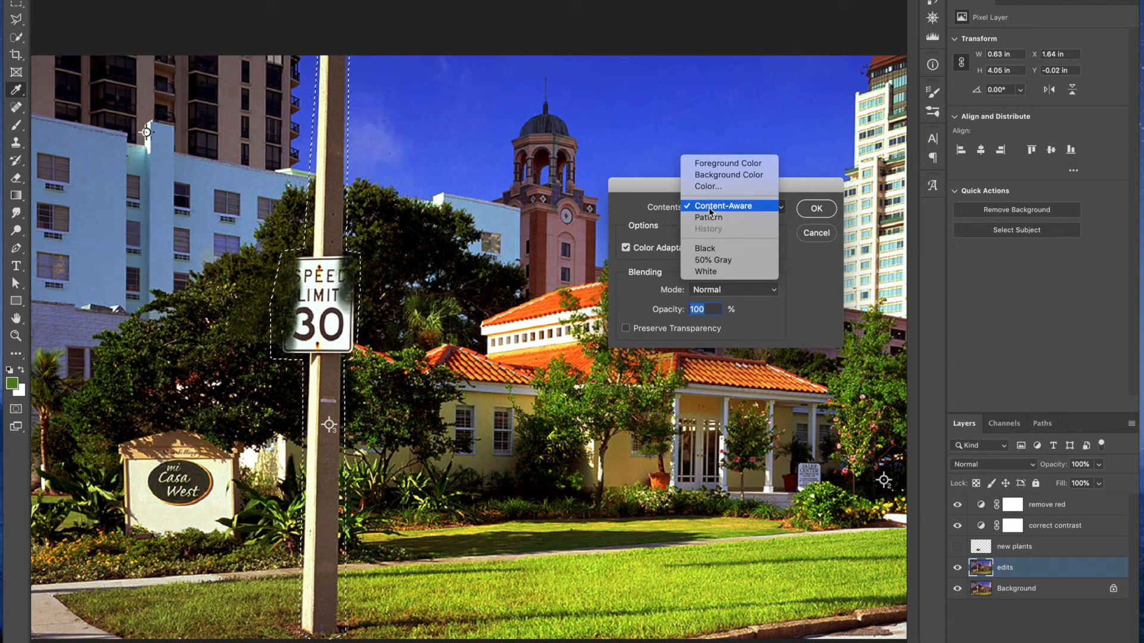
pyautogui.click(710, 209)
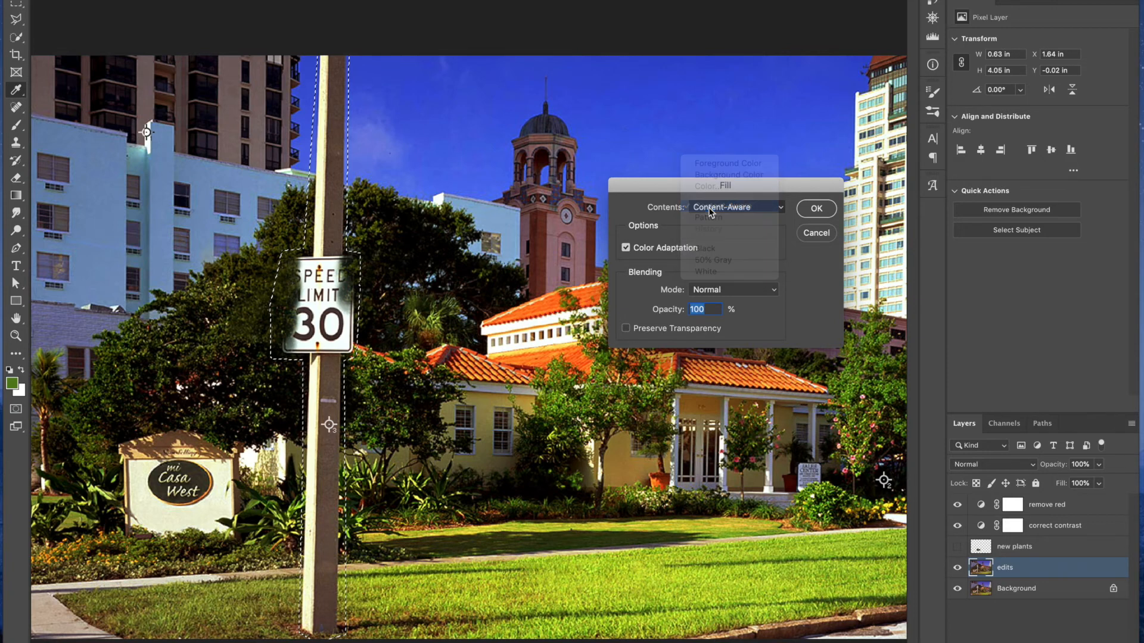
pyautogui.click(816, 210)
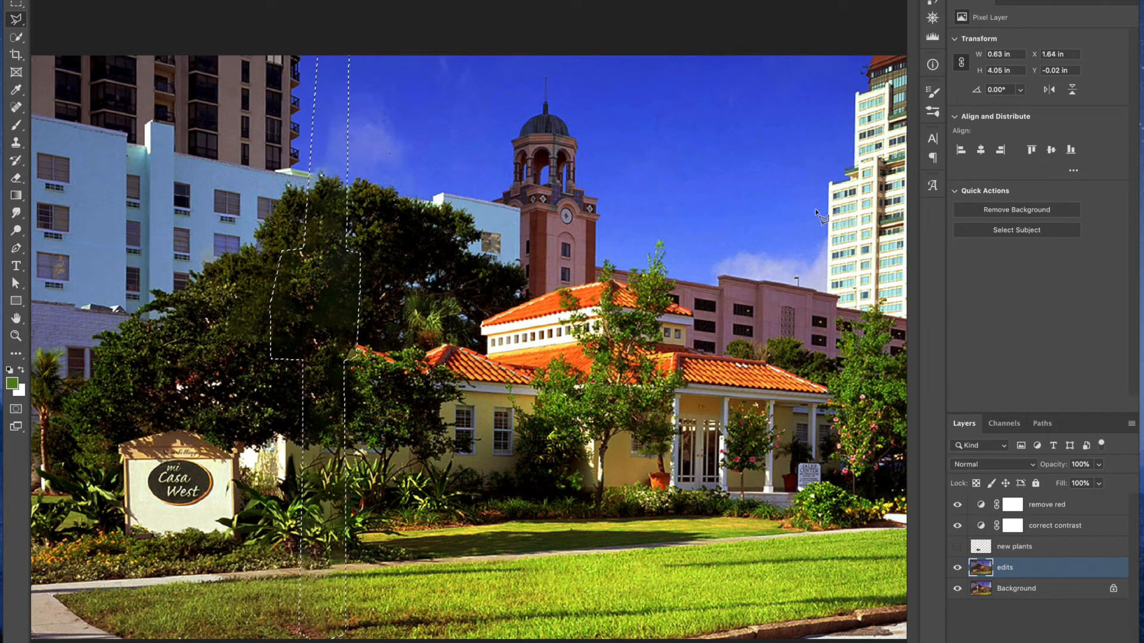
pyautogui.hotkey('ctrl', 'd')
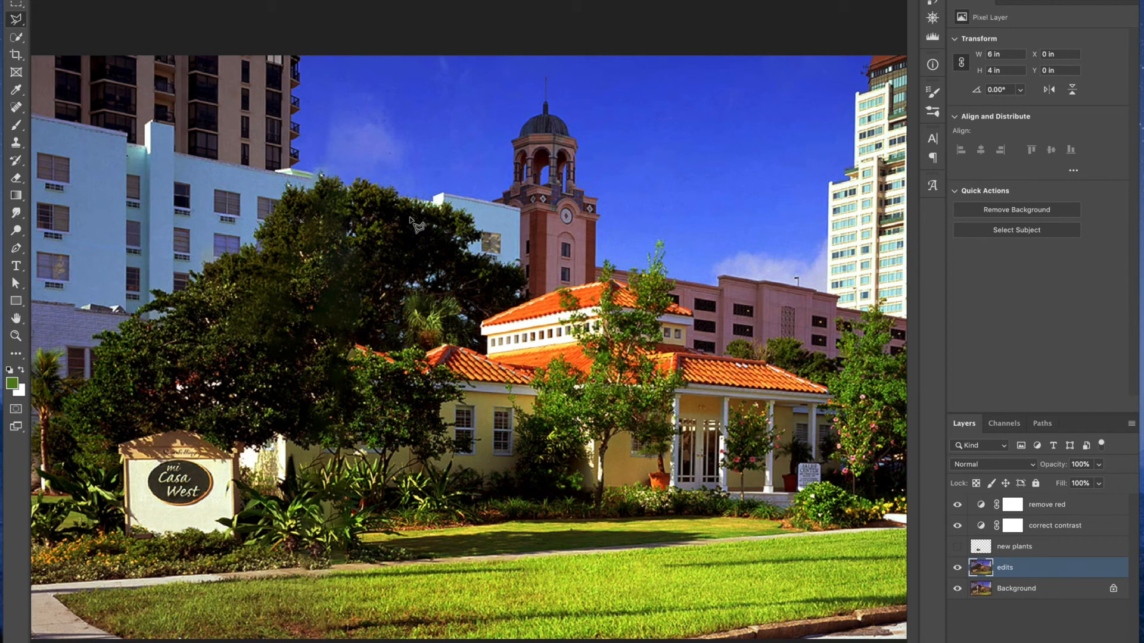
# Make the new plants layer visible and inspect the retouched photo, comparing it with the edits layer hidden and shown
pyautogui.click(16, 1)
pyautogui.click(957, 548)
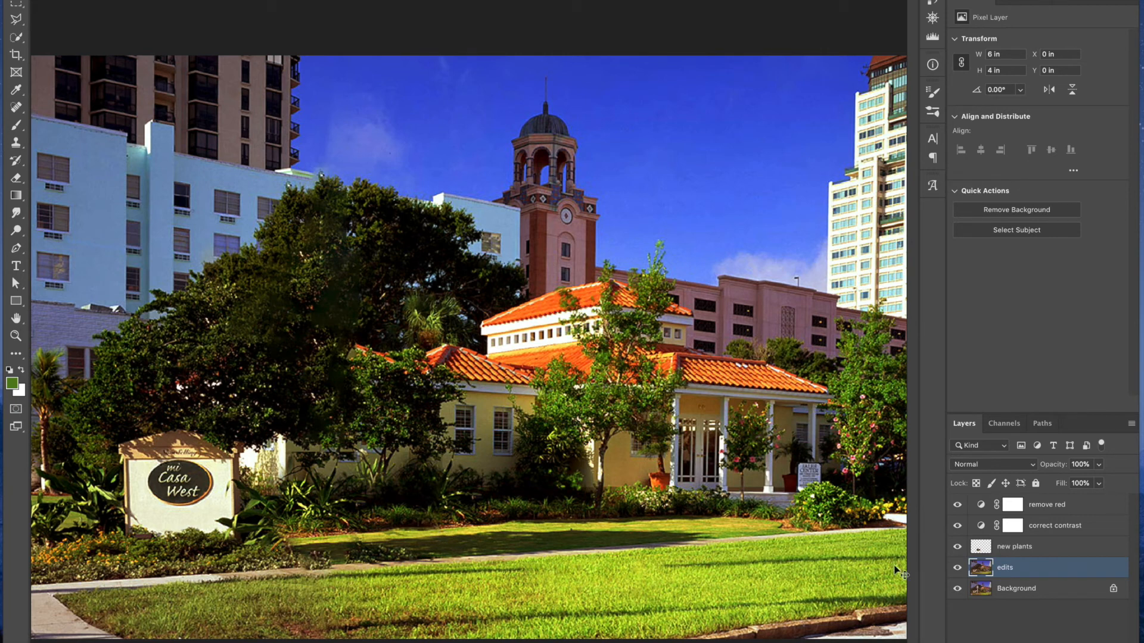
pyautogui.click(957, 568)
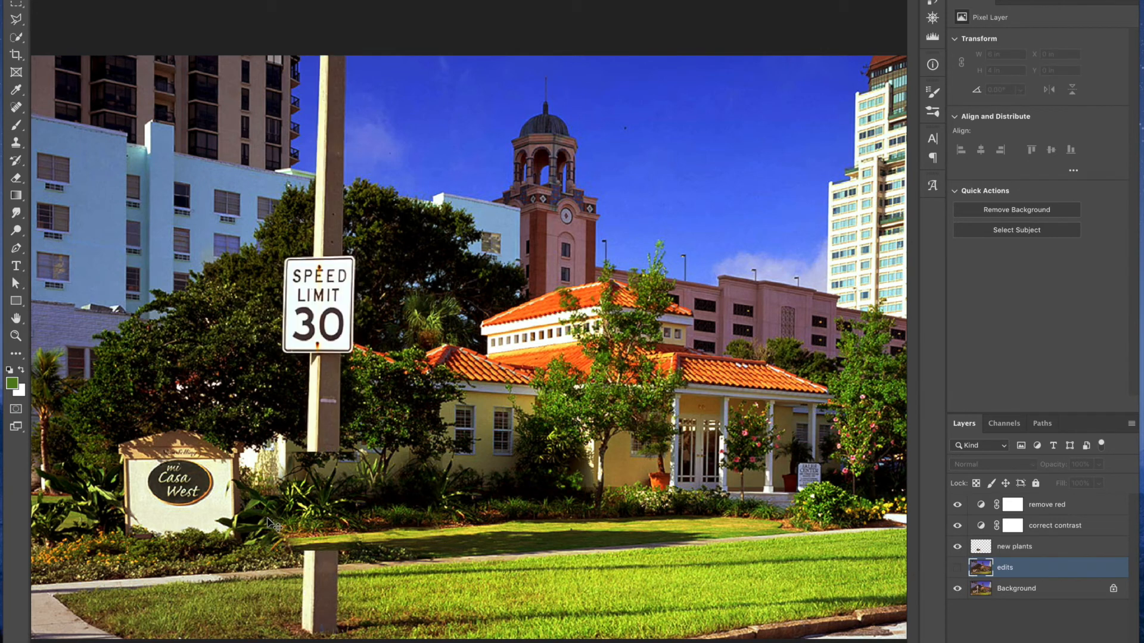
pyautogui.click(957, 568)
pyautogui.click(957, 546)
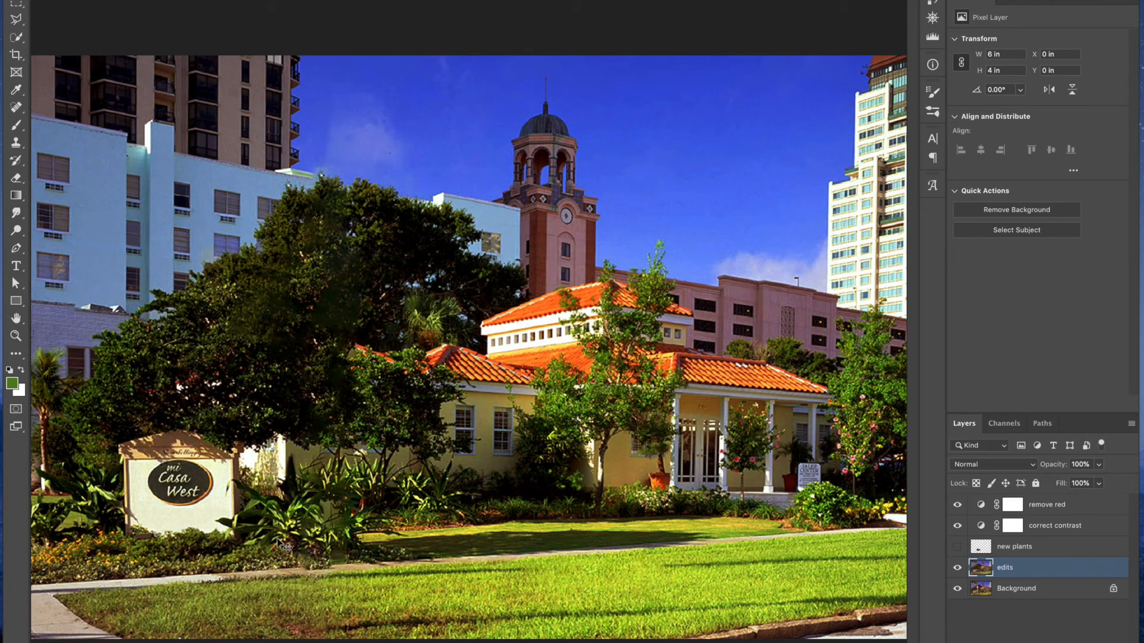
pyautogui.click(958, 546)
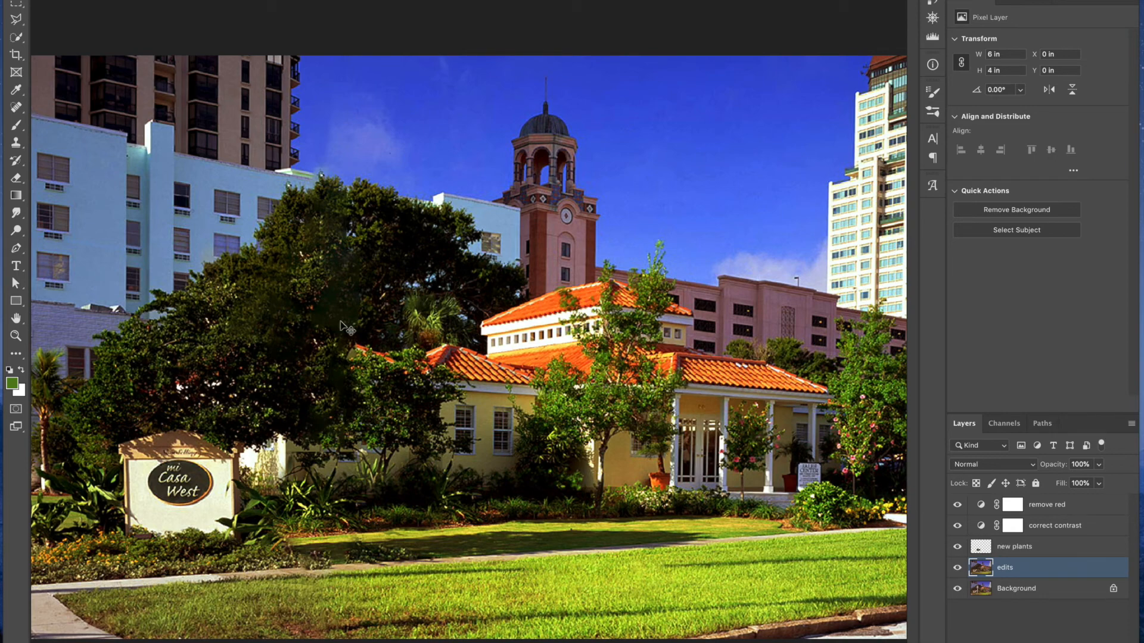
pyautogui.press('super+plus')
pyautogui.press('super+plus')
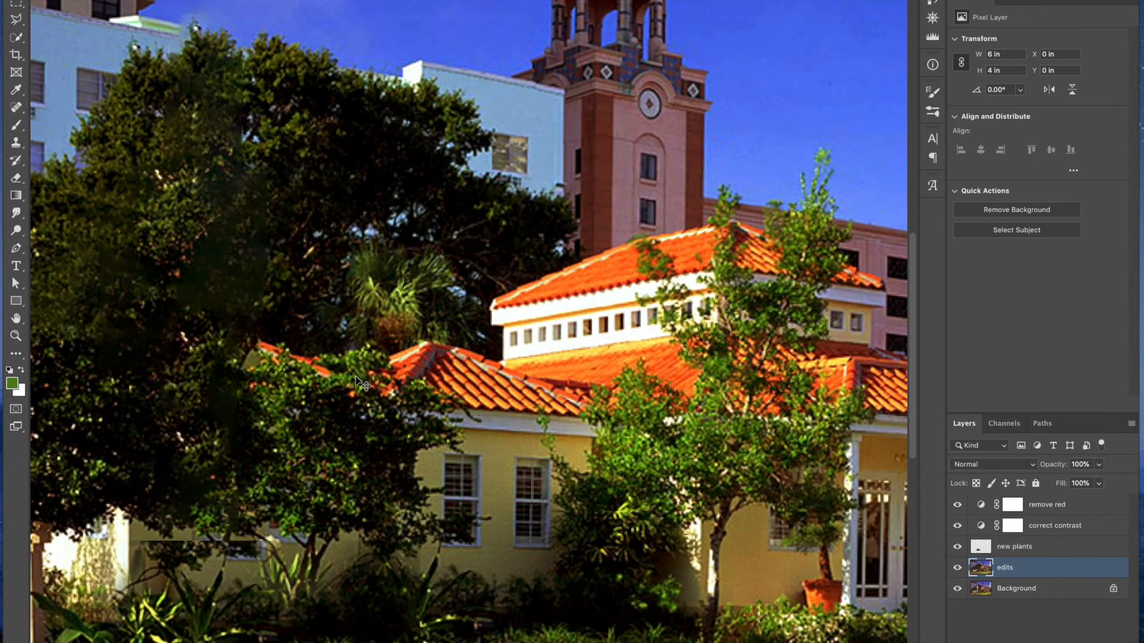
pyautogui.moveTo(226, 348); pyautogui.dragTo(602, 352)
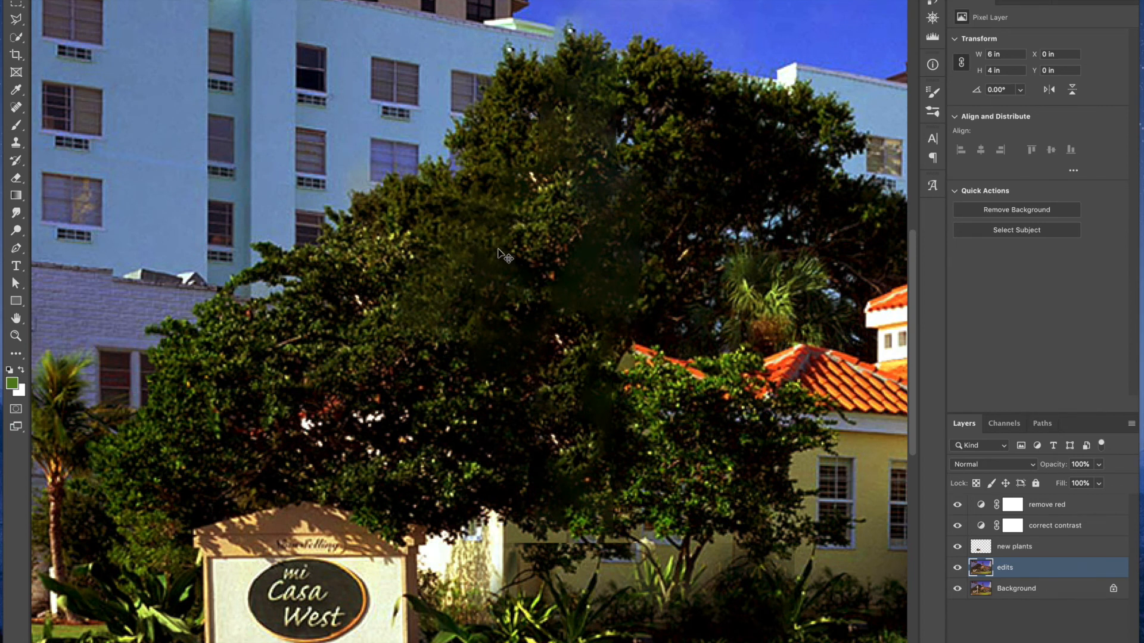
pyautogui.moveTo(660, 307); pyautogui.dragTo(525, 280)
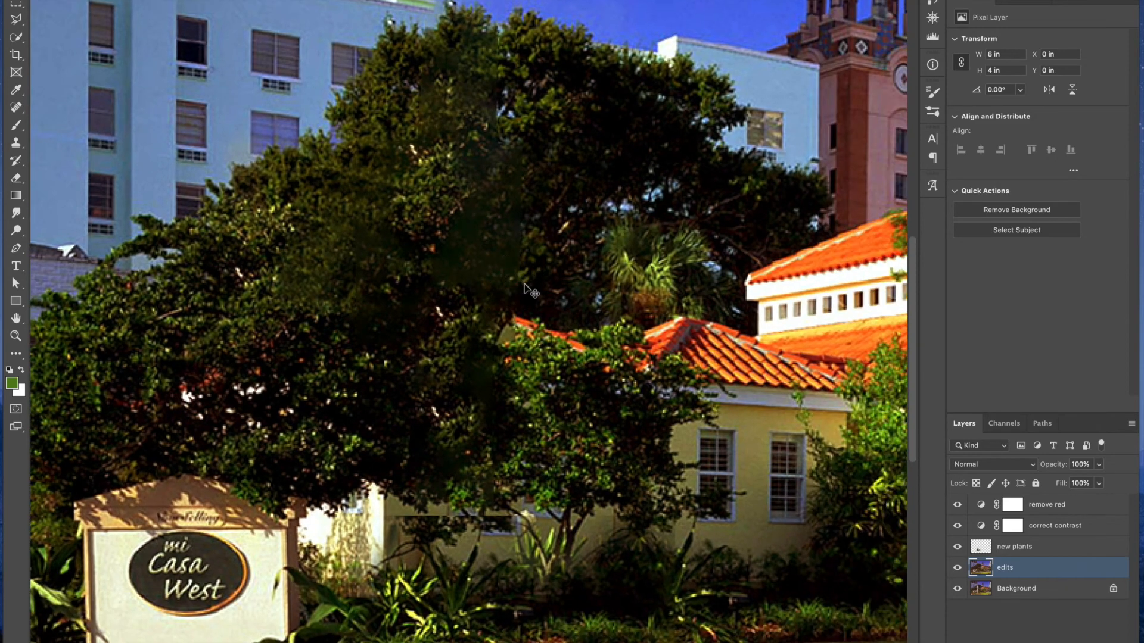
pyautogui.hotkey('ctrl', '0')
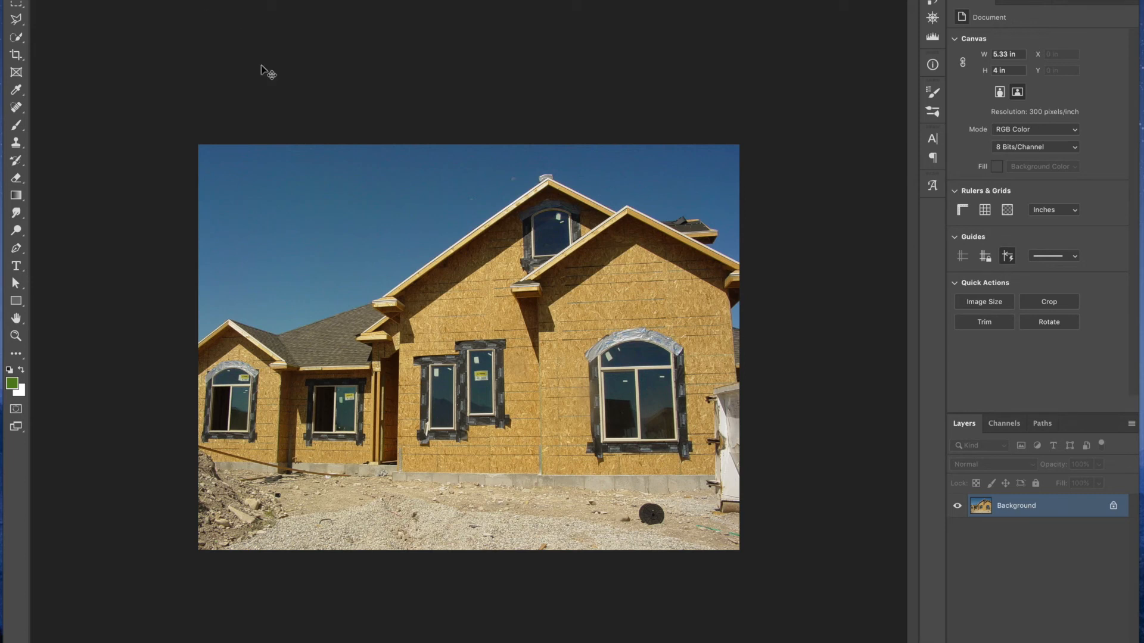
# Convert the house photo's Background into a regular layer named building
pyautogui.doubleClick(1070, 505)
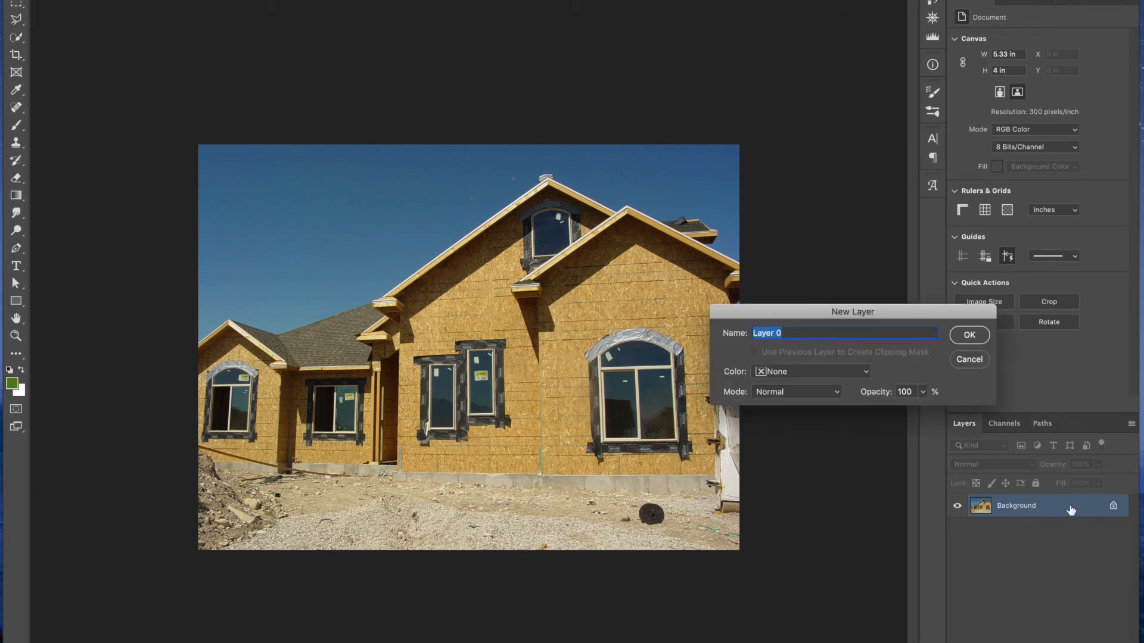
pyautogui.write('building')
pyautogui.press('Return')
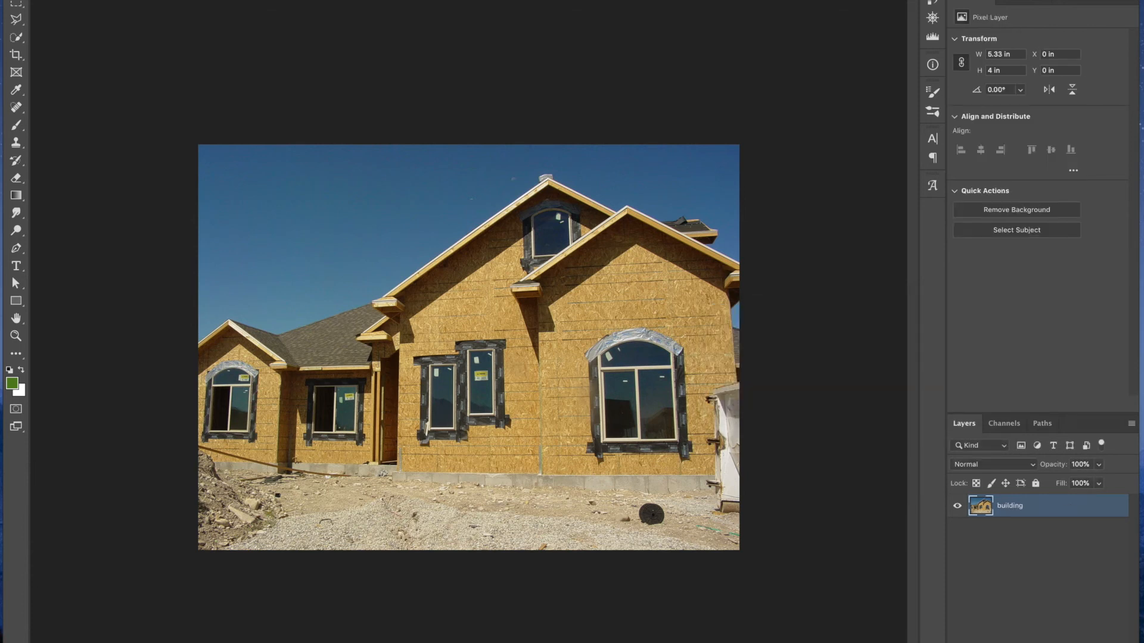
# Choose the Quick Selection tool, clear the trial selection, and select the house with the Select Subject command
pyautogui.hotkey('ctrl', 'Tab')
pyautogui.click(16, 40)
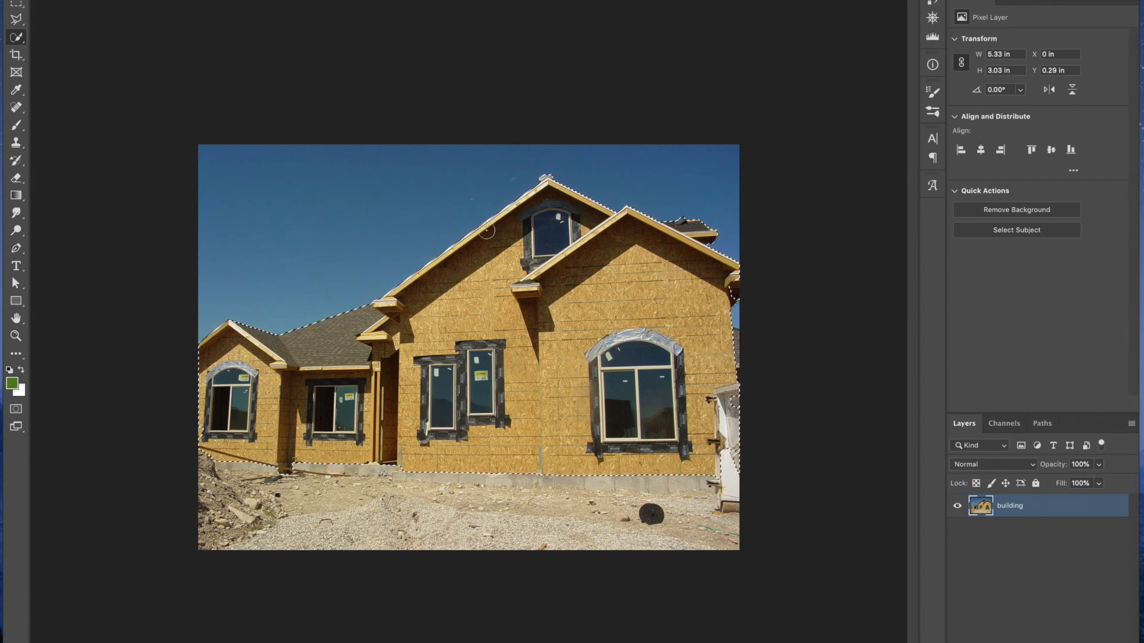
pyautogui.hotkey('ctrl', 'd')
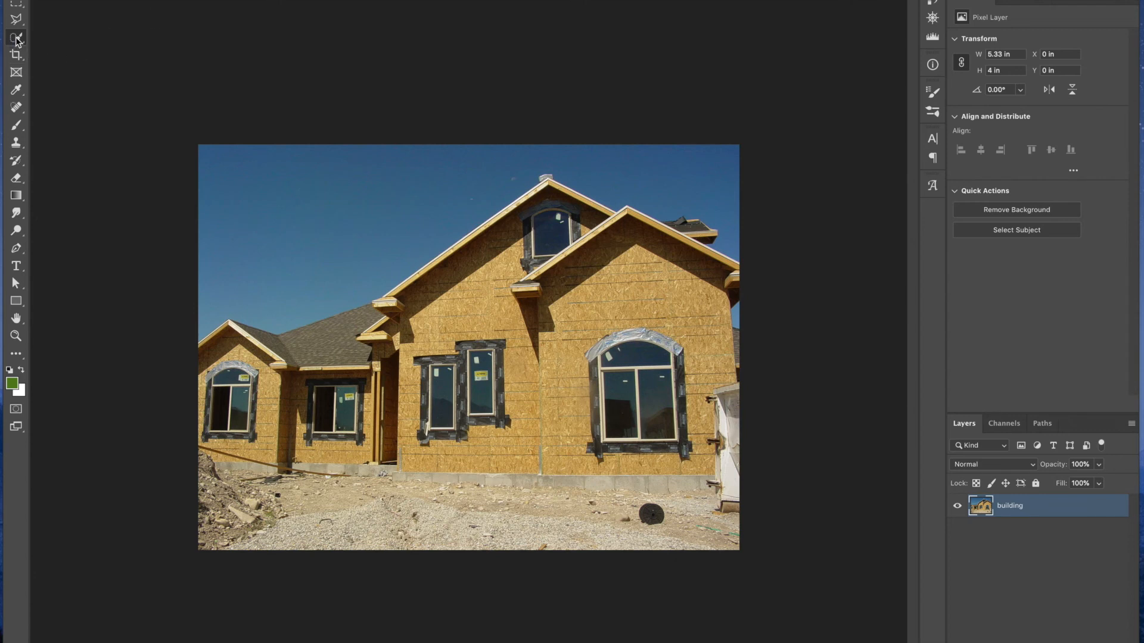
pyautogui.click(262, 0)
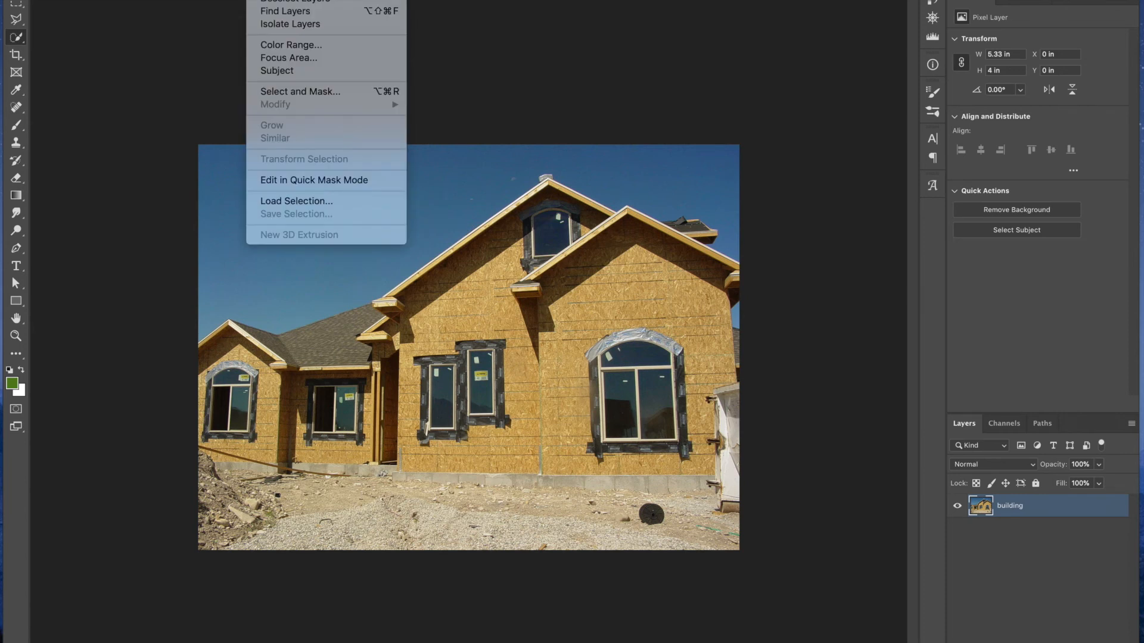
pyautogui.click(280, 71)
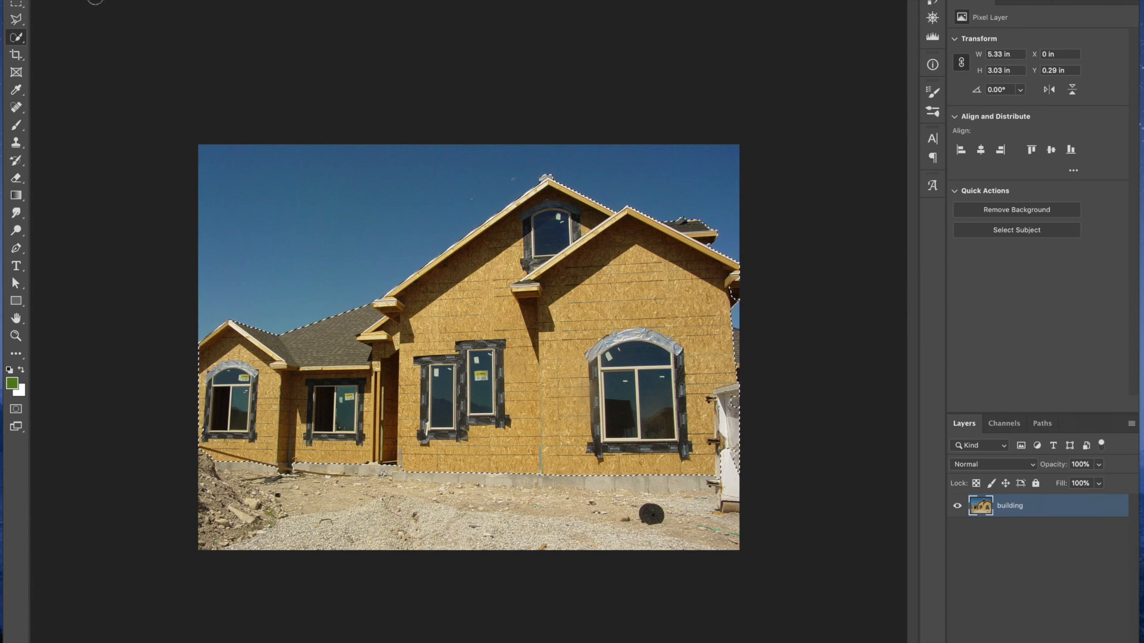
# Add the gravel ground below the house to the selection and close the remaining gap along the foundation with a smaller brush
pyautogui.moveTo(221, 487)
pyautogui.mouseDown()
pyautogui.moveTo(283, 520)
pyautogui.moveTo(681, 539)
pyautogui.moveTo(720, 524)
pyautogui.moveTo(746, 492)
pyautogui.moveTo(745, 454)
pyautogui.mouseUp()
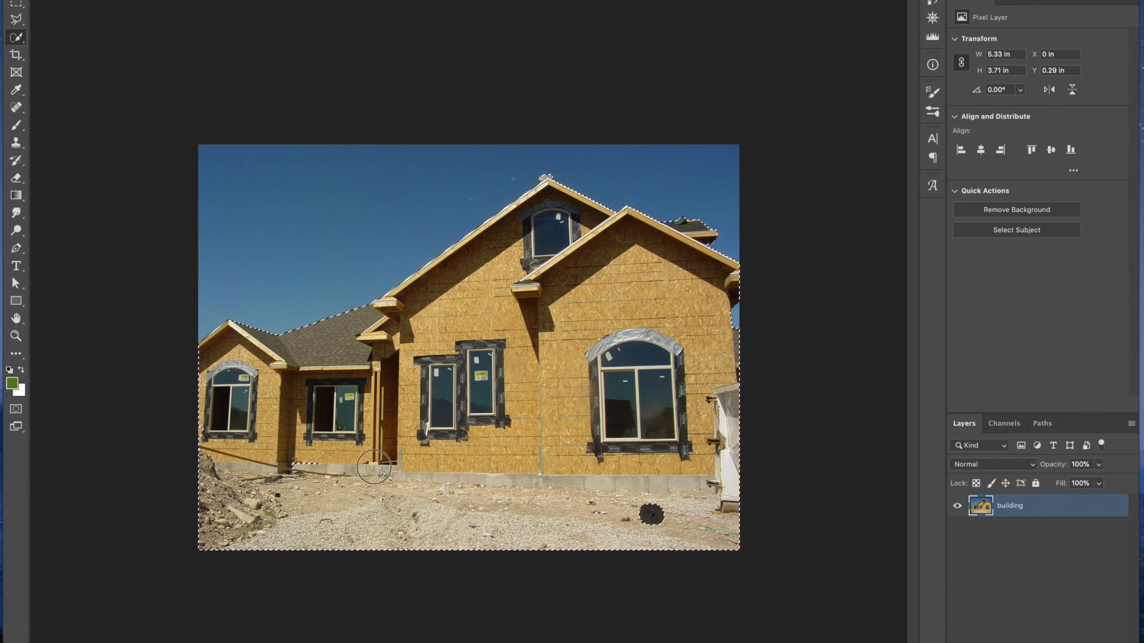
pyautogui.press('[')
pyautogui.press('[')
pyautogui.press('[')
pyautogui.press('[')
pyautogui.press('[')
pyautogui.click(292, 466)
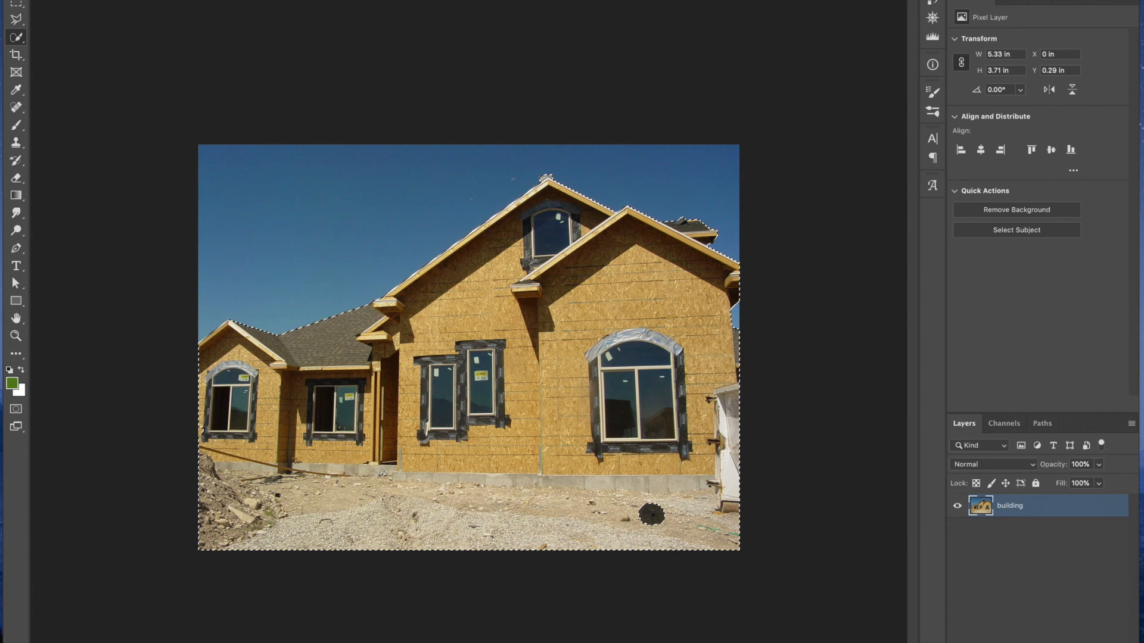
# Open Select and Mask for the selection and preview it on black at 96% opacity
pyautogui.hotkey('ctrl', 'alt', 'r')
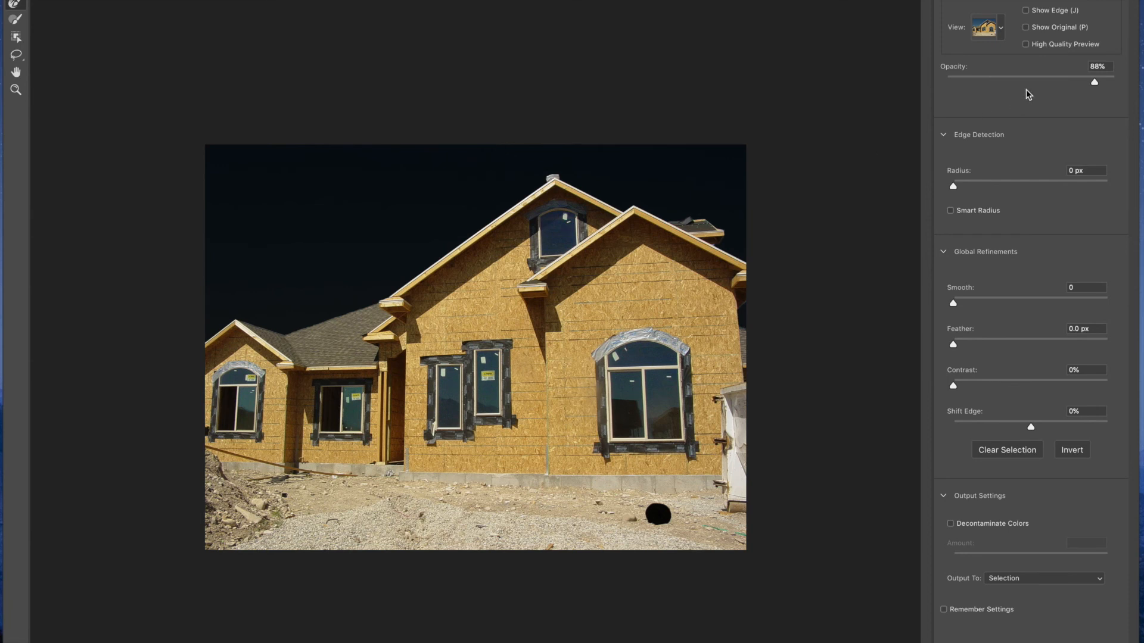
pyautogui.click(1005, 30)
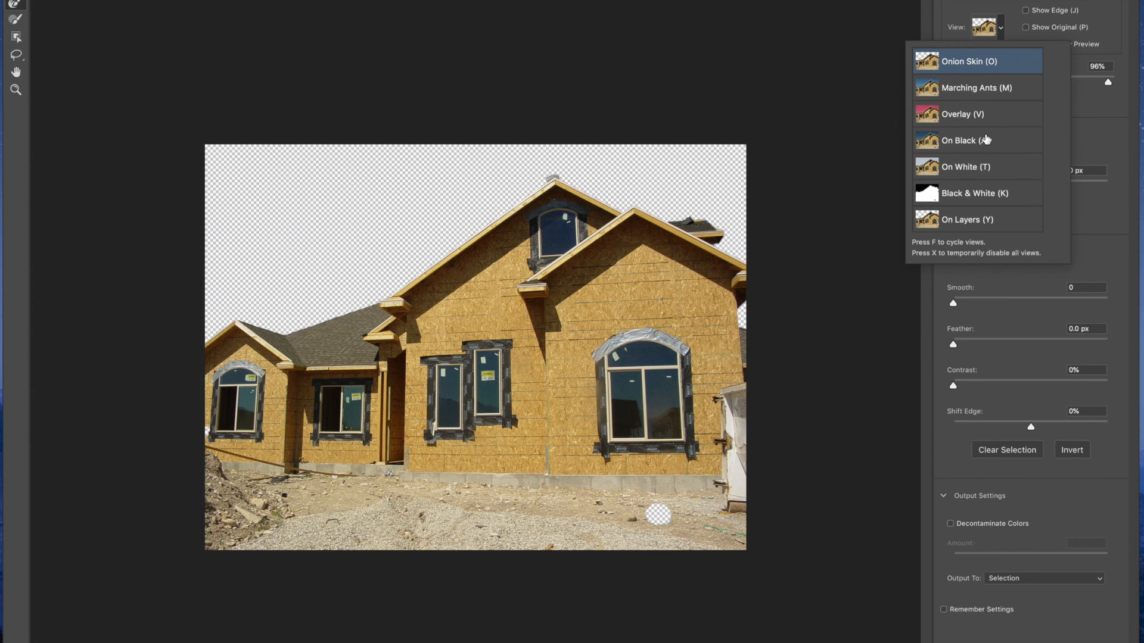
pyautogui.click(1082, 110)
pyautogui.moveTo(1095, 82); pyautogui.dragTo(1109, 82)
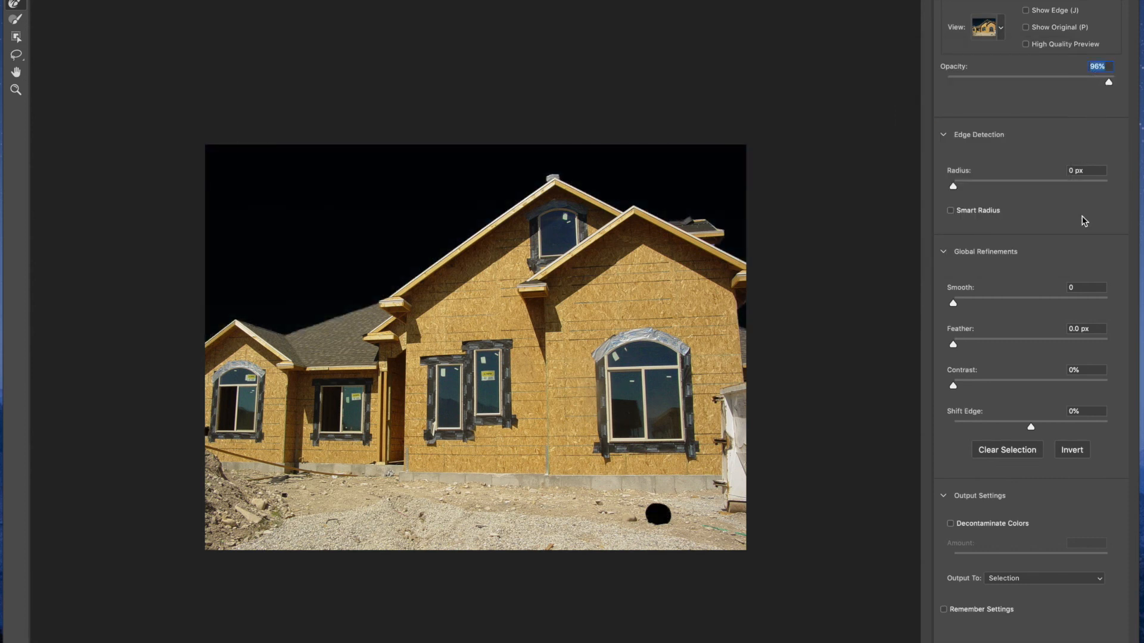
# Refine the selection edge with Smart Radius, a slight radius and smoothing increase, and a small inward edge shift, and apply it
pyautogui.click(950, 211)
pyautogui.moveTo(957, 188); pyautogui.dragTo(960, 183)
pyautogui.moveTo(960, 186); pyautogui.dragTo(958, 189)
pyautogui.moveTo(956, 304); pyautogui.dragTo(962, 304)
pyautogui.moveTo(1031, 426); pyautogui.dragTo(1024, 425)
pyautogui.press('Return')
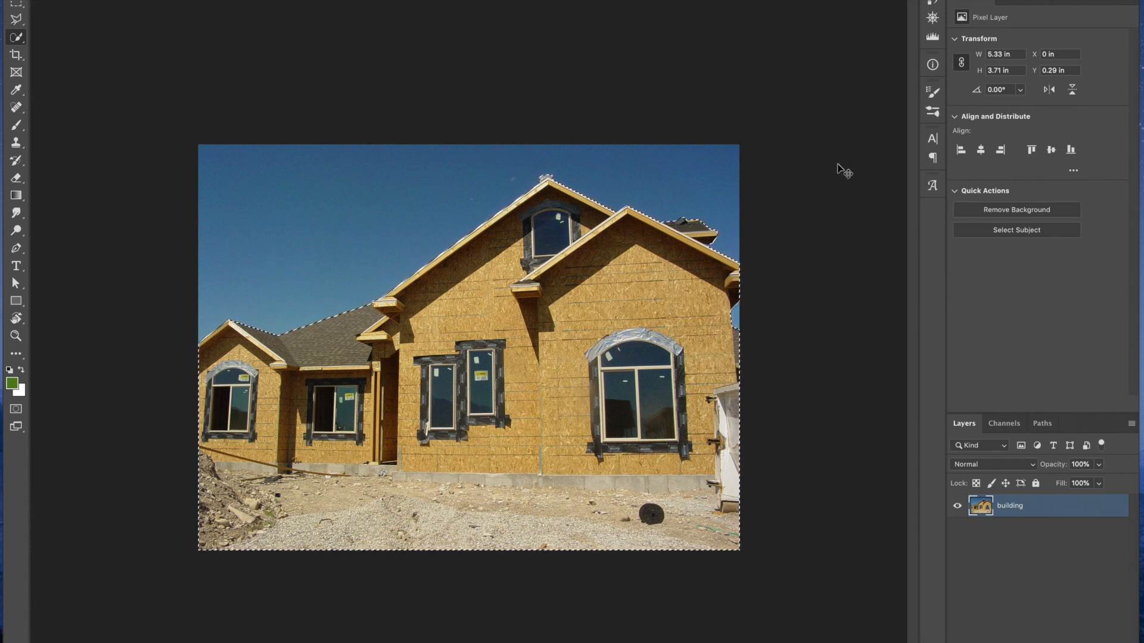
# Invert the house selection so it covers the sky, delete the sky from the building layer, and deselect
pyautogui.hotkey('ctrl', 'shift', 'i')
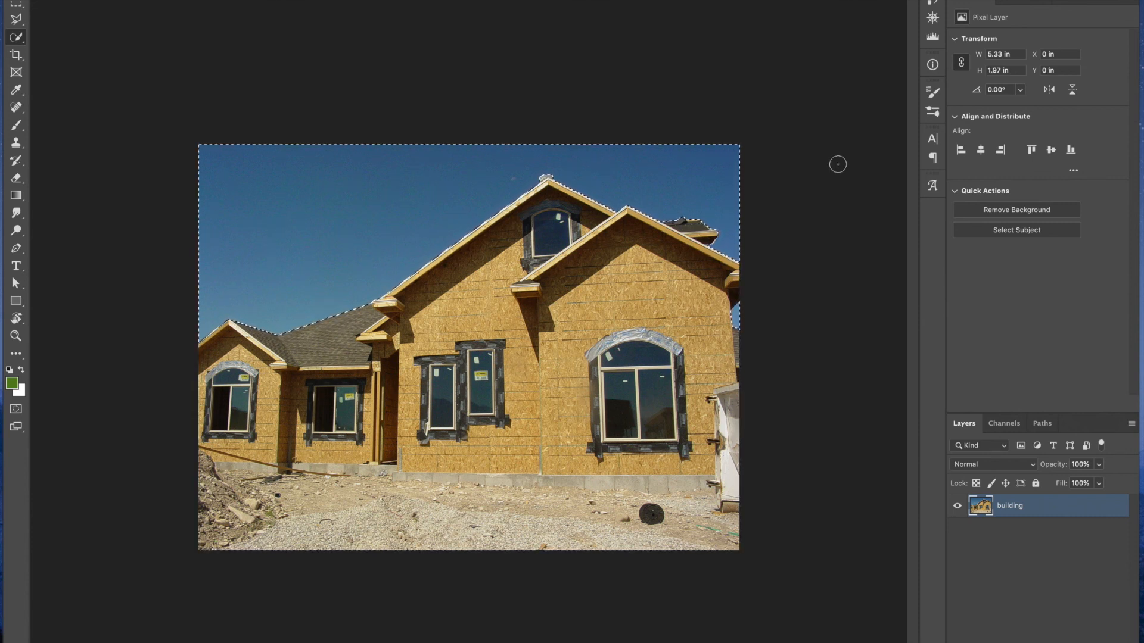
pyautogui.click(275, 1)
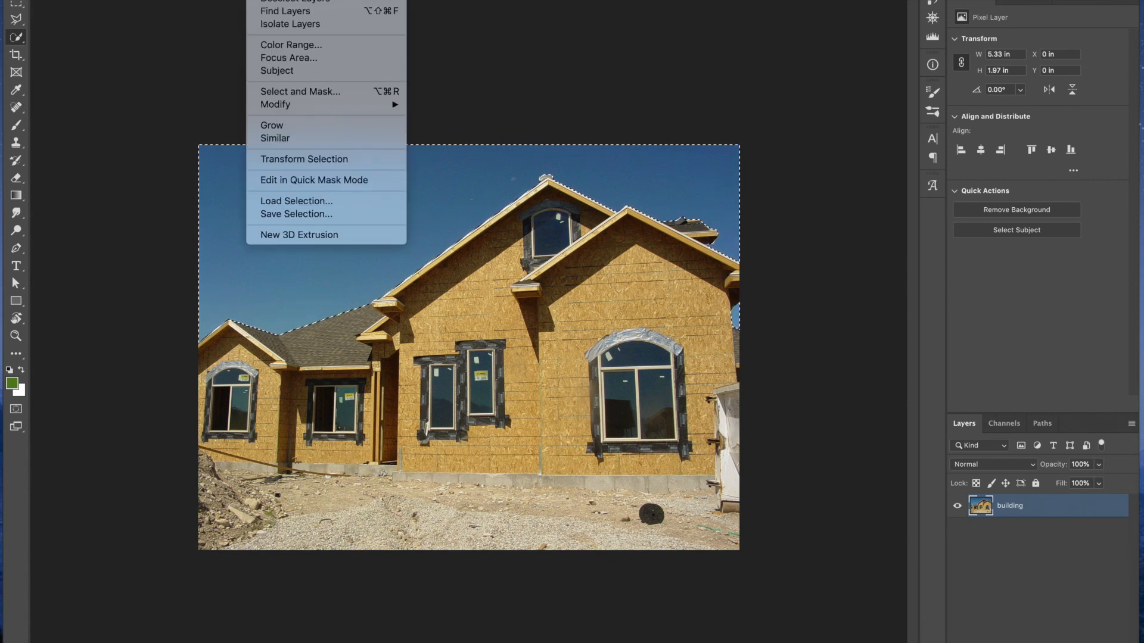
pyautogui.press('Escape')
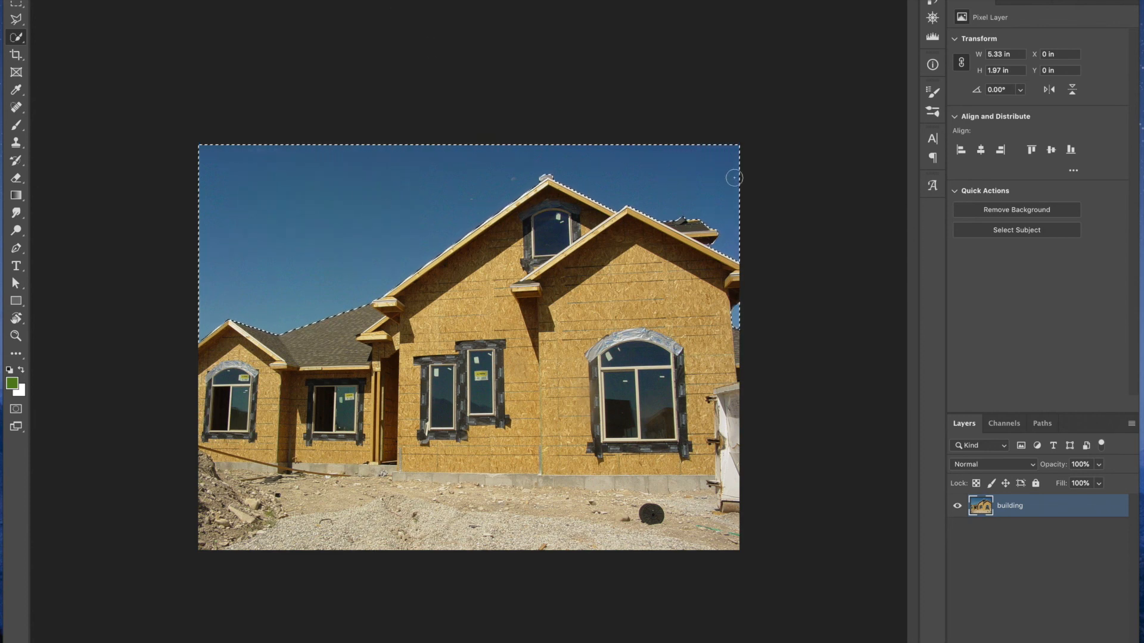
pyautogui.press('Delete')
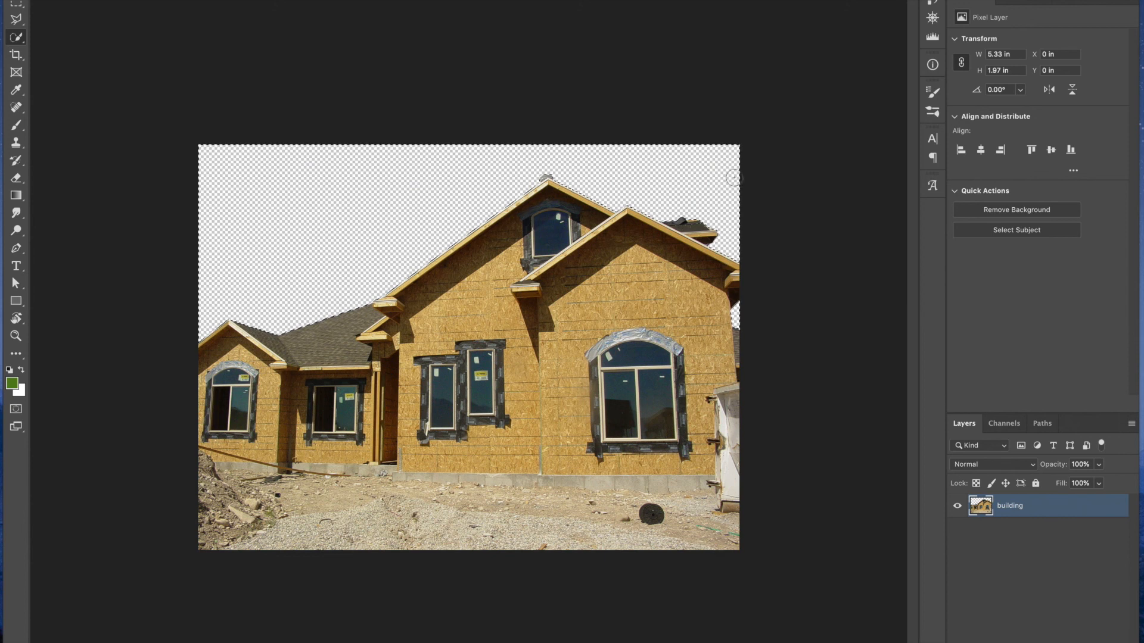
pyautogui.hotkey('ctrl', 'd')
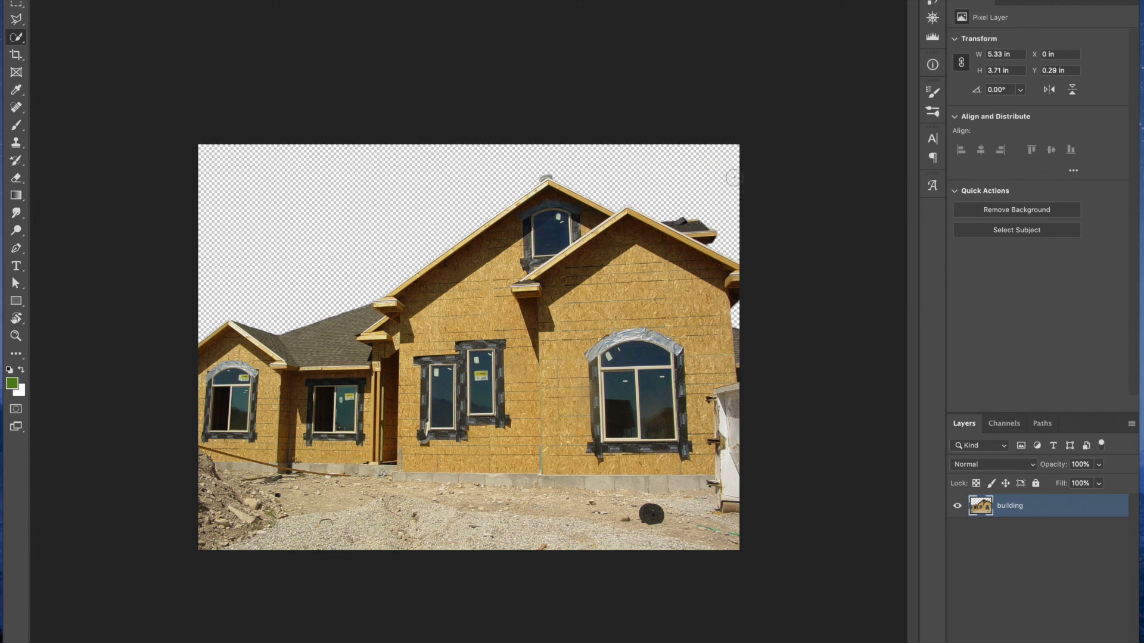
# Copy the cloudy sky photo into the house document as a new layer with the Move tool
pyautogui.press('v')
pyautogui.hotkey('ctrl', 'Tab')
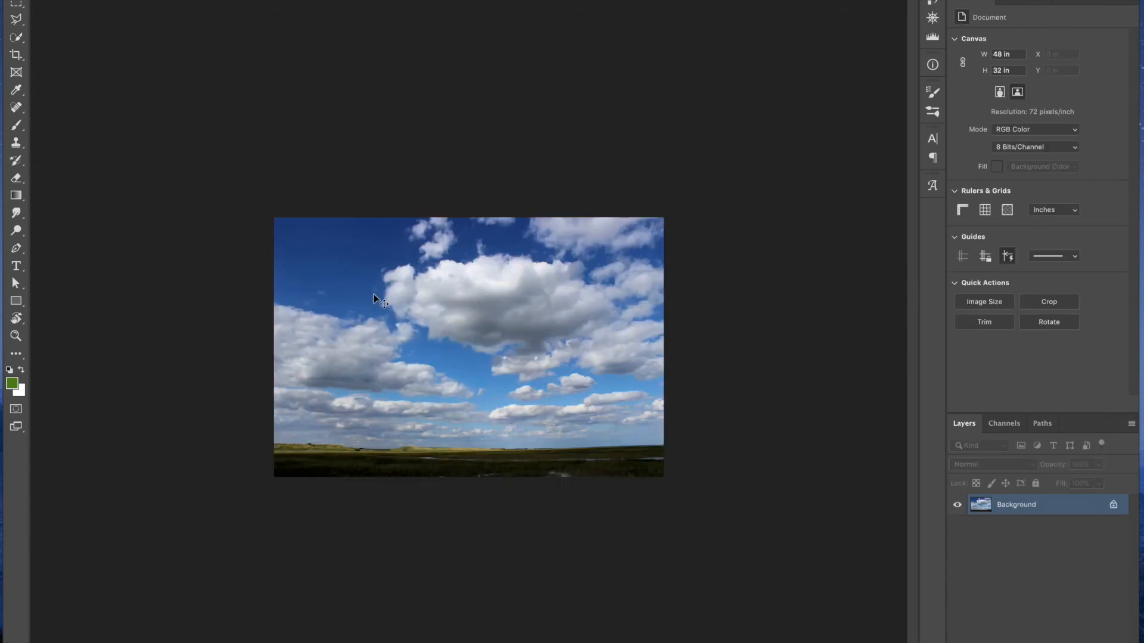
pyautogui.moveTo(366, 299); pyautogui.dragTo(223, 20)
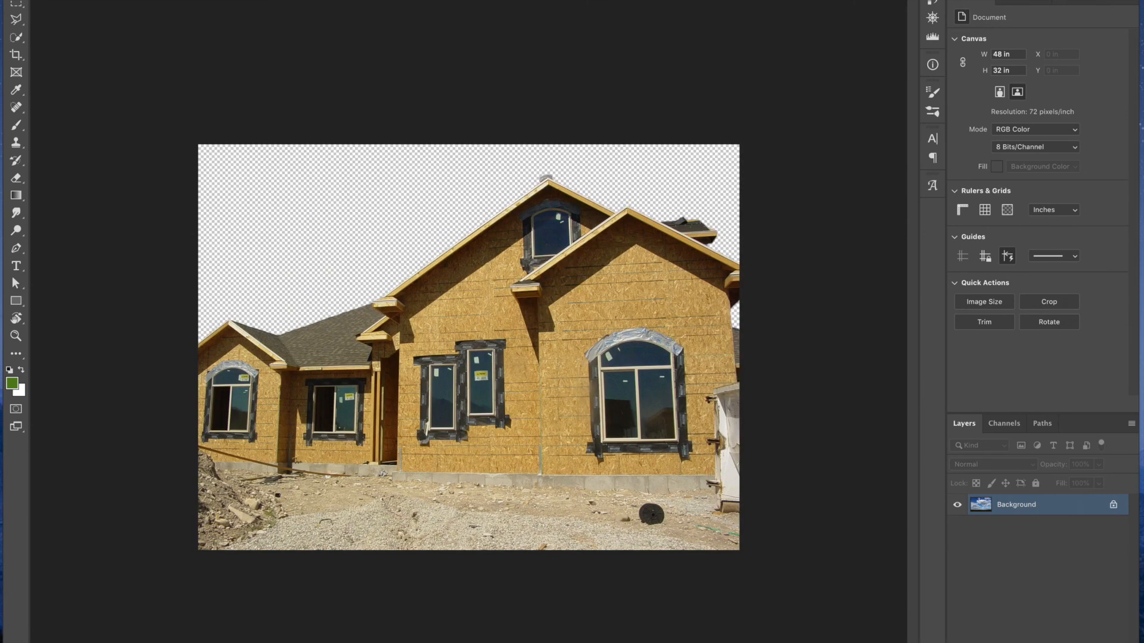
pyautogui.moveTo(202, 24); pyautogui.dragTo(488, 311)
pyautogui.moveTo(488, 310); pyautogui.dragTo(490, 311)
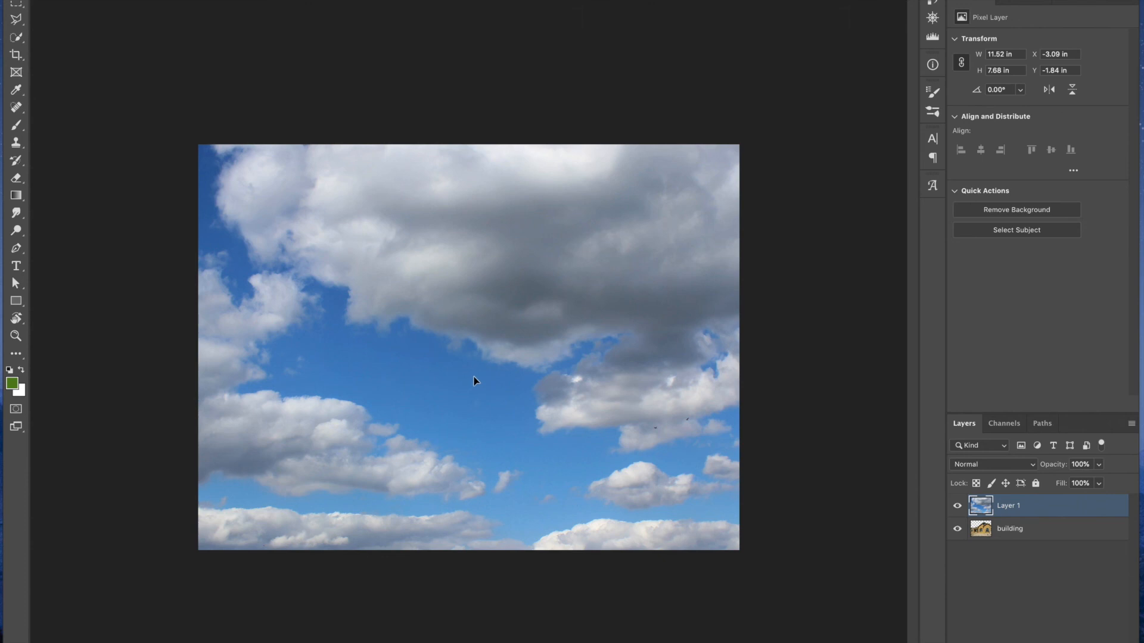
# Scale the sky layer down proportionally to about 6.04 × 4.03 in so it just covers the canvas
pyautogui.hotkey('ctrl', 't')
pyautogui.hotkey('ctrl', '0')
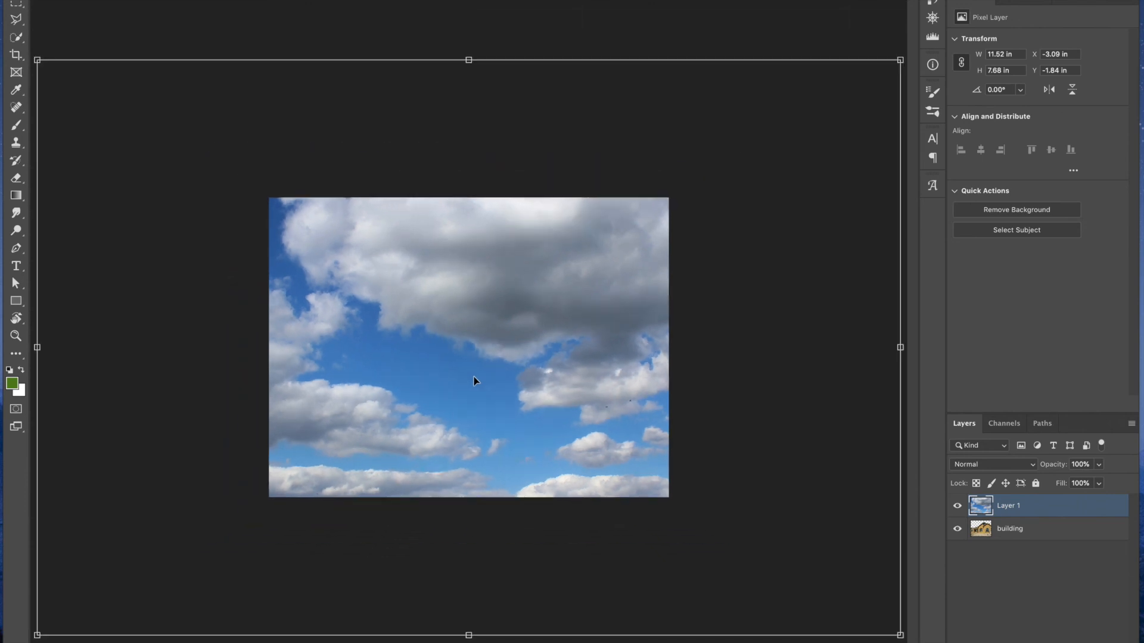
pyautogui.moveTo(900, 634); pyautogui.dragTo(666, 540)
pyautogui.press('Return')
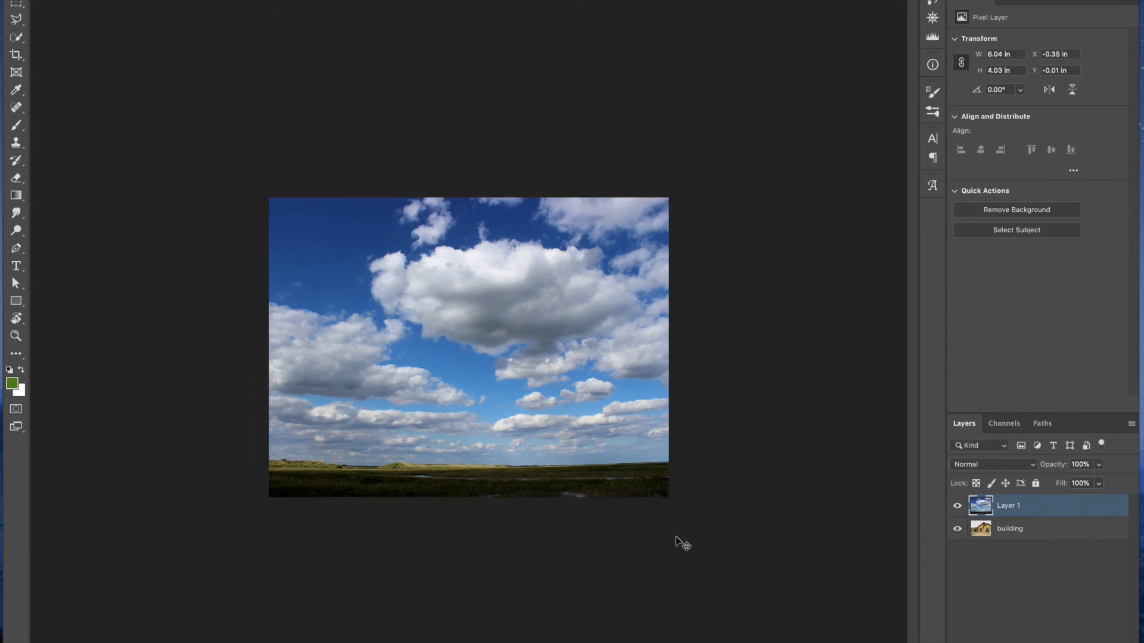
# Rename the cloud photo's layer to sky
pyautogui.doubleClick(1006, 505)
pyautogui.write('sky')
pyautogui.press('Return')
# Place the sky layer beneath the building layer and shift it up to about X -0.28 in, Y -1.67 in behind the roofline
pyautogui.click(1031, 508)
pyautogui.moveTo(1031, 508); pyautogui.dragTo(1029, 544)
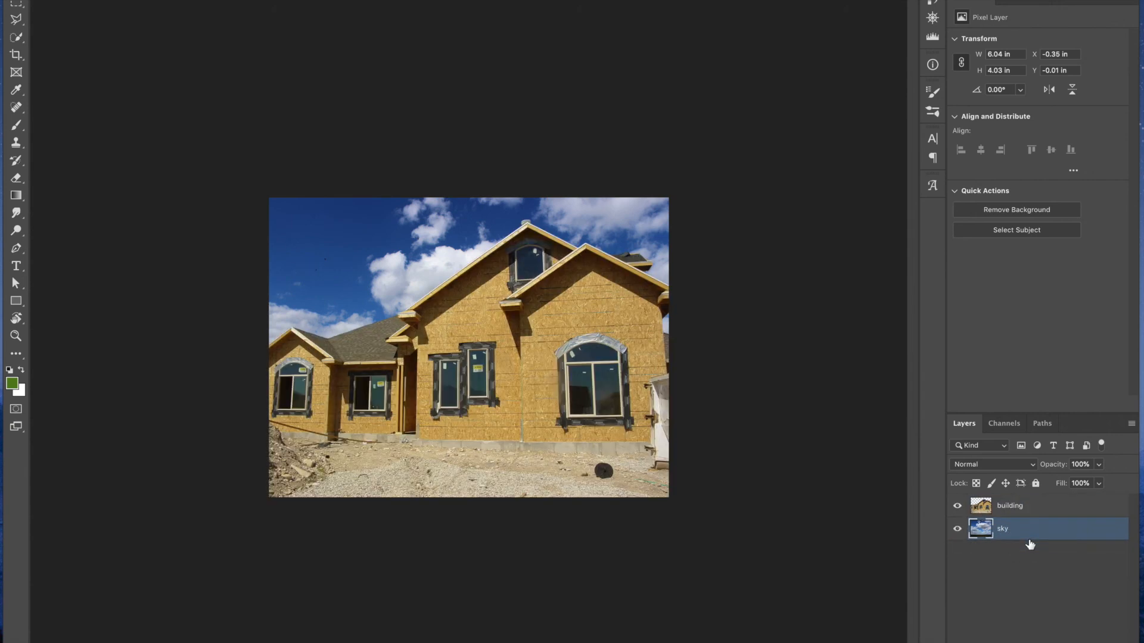
pyautogui.click(1037, 529)
pyautogui.moveTo(424, 263); pyautogui.dragTo(402, 276)
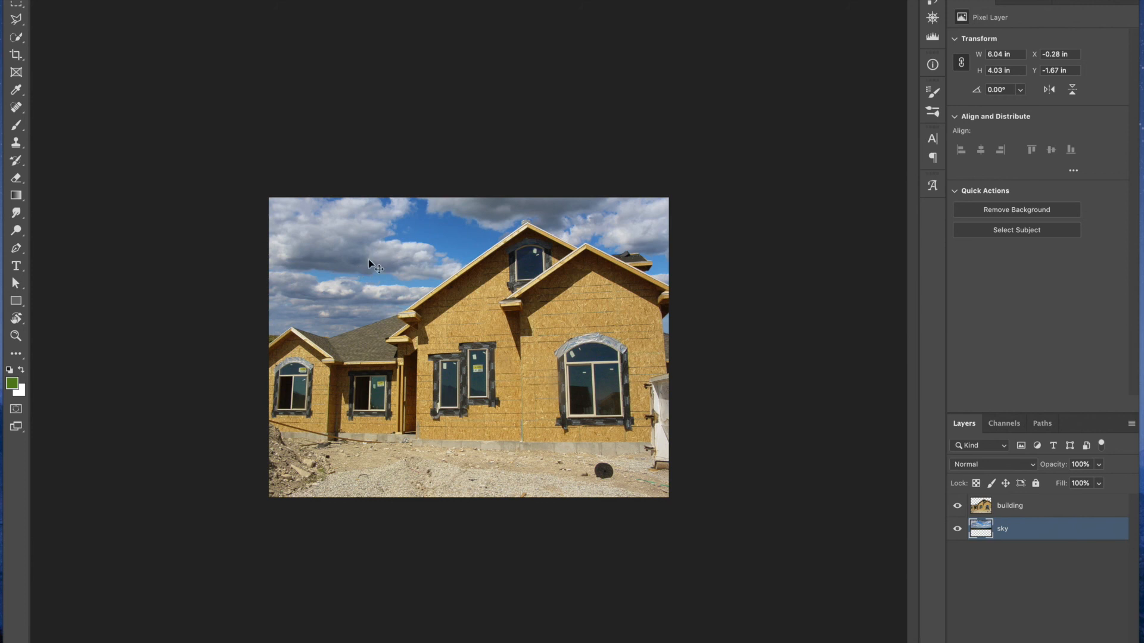